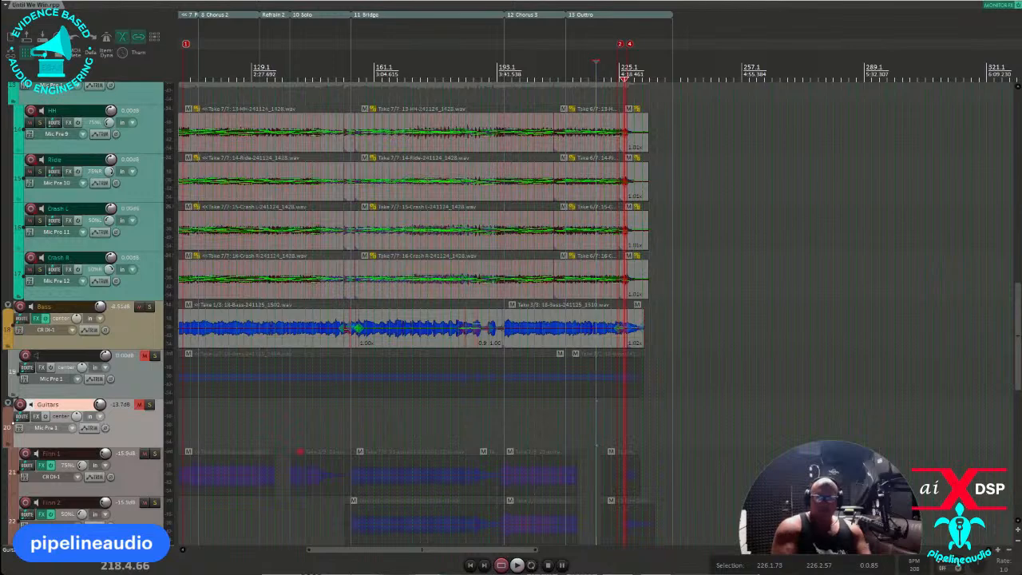
Step: Play the song from just before the bass entry in the intro and listen to the bass against the drums
{"action": "scroll", "coordinate": [294, 392], "scroll_direction": "down", "scroll_amount": 5}
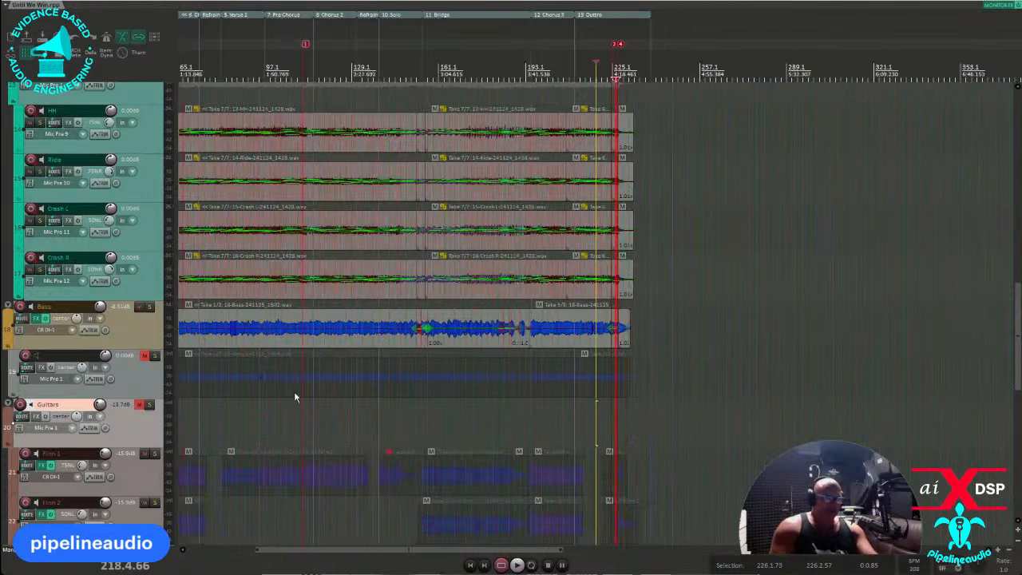
{"action": "scroll", "coordinate": [197, 417], "scroll_direction": "up", "scroll_amount": 8}
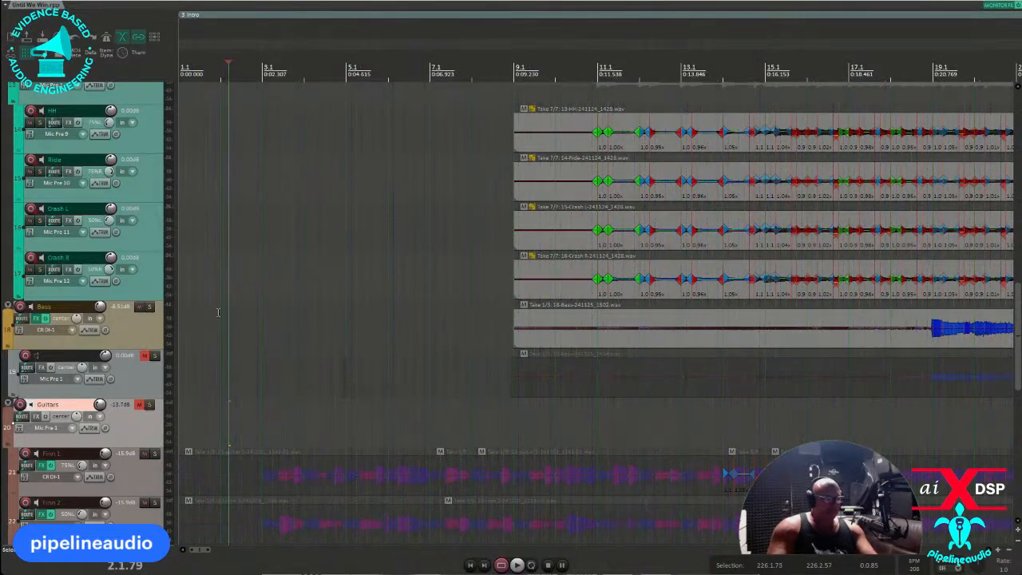
{"action": "scroll", "coordinate": [147, 353], "scroll_direction": "down", "scroll_amount": 3}
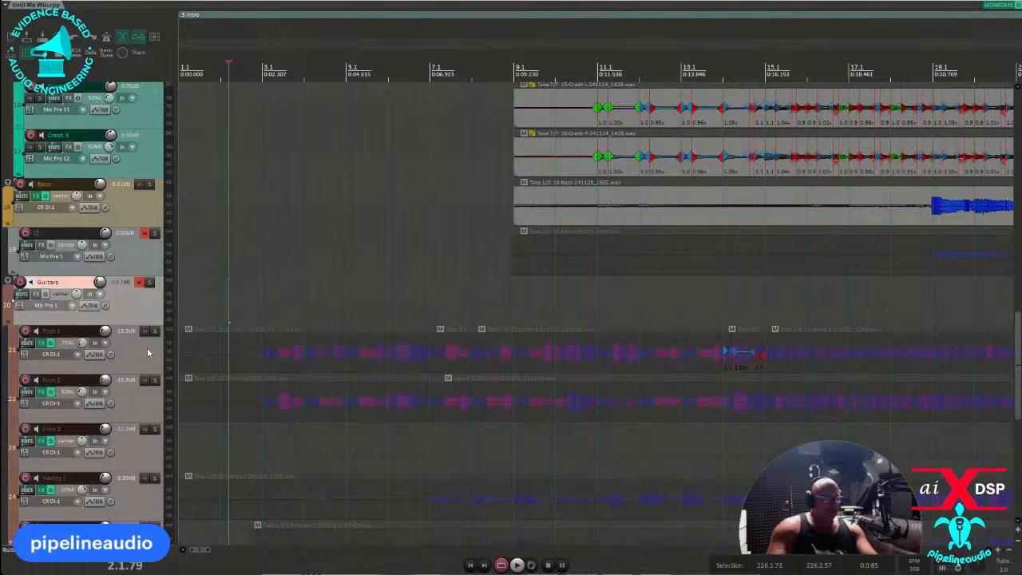
{"action": "scroll", "coordinate": [398, 289], "scroll_direction": "down", "scroll_amount": 3}
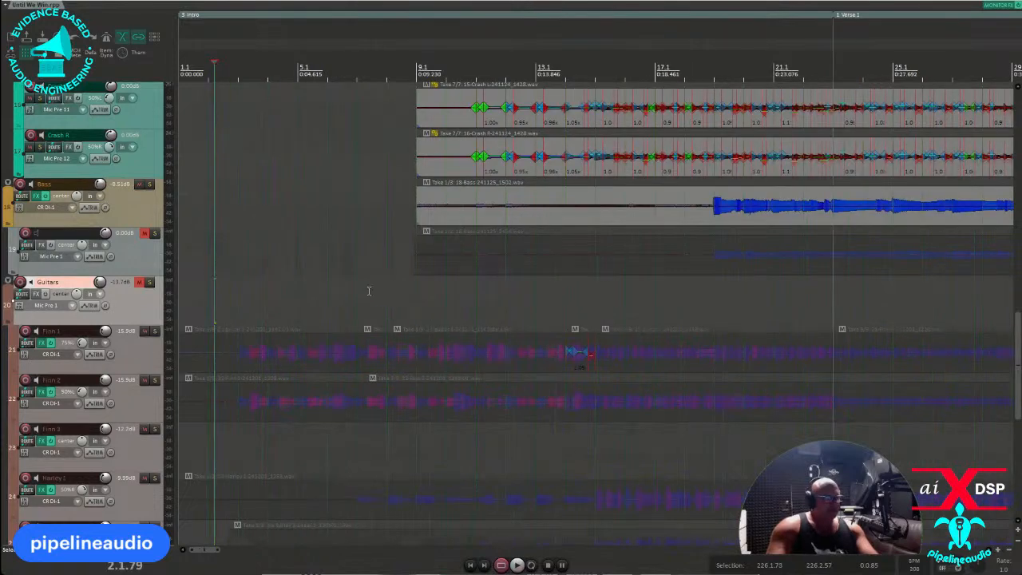
{"action": "left_click", "coordinate": [546, 306]}
{"action": "key", "text": "space"}
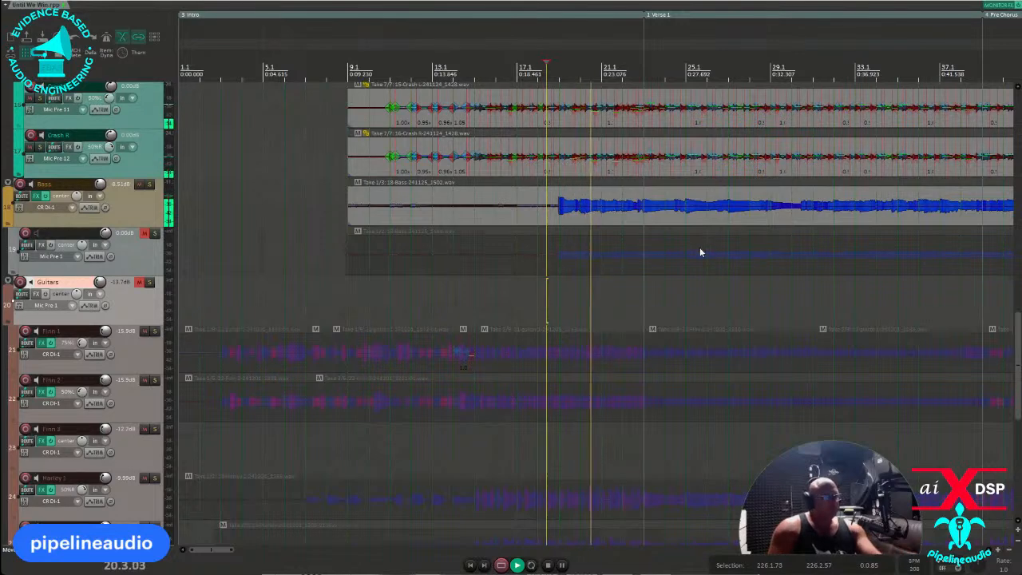
{"action": "scroll", "coordinate": [699, 247], "scroll_direction": "down", "scroll_amount": 3}
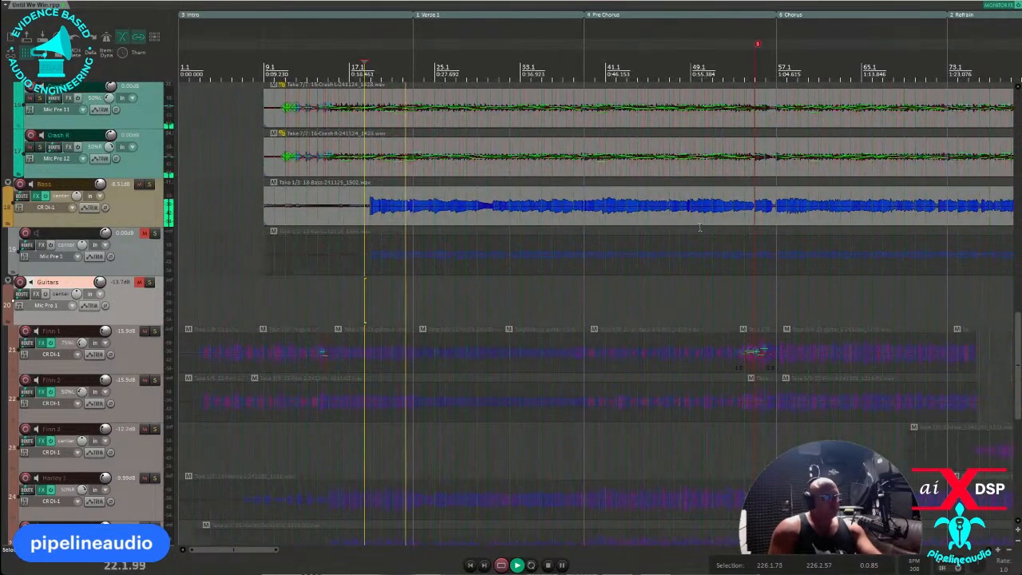
{"action": "scroll", "coordinate": [539, 244], "scroll_direction": "up", "scroll_amount": 3}
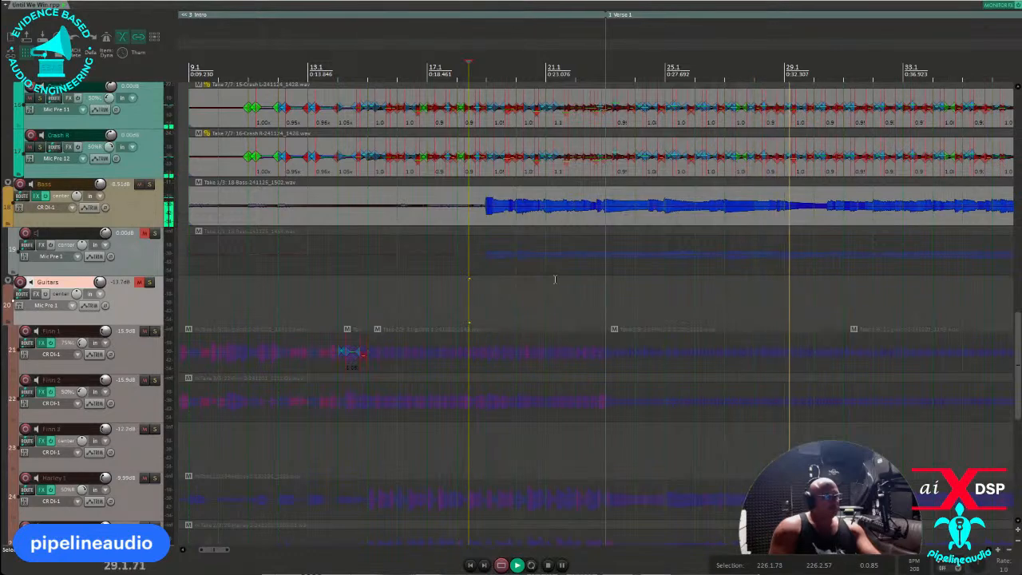
{"action": "scroll", "coordinate": [556, 279], "scroll_direction": "down", "scroll_amount": 2}
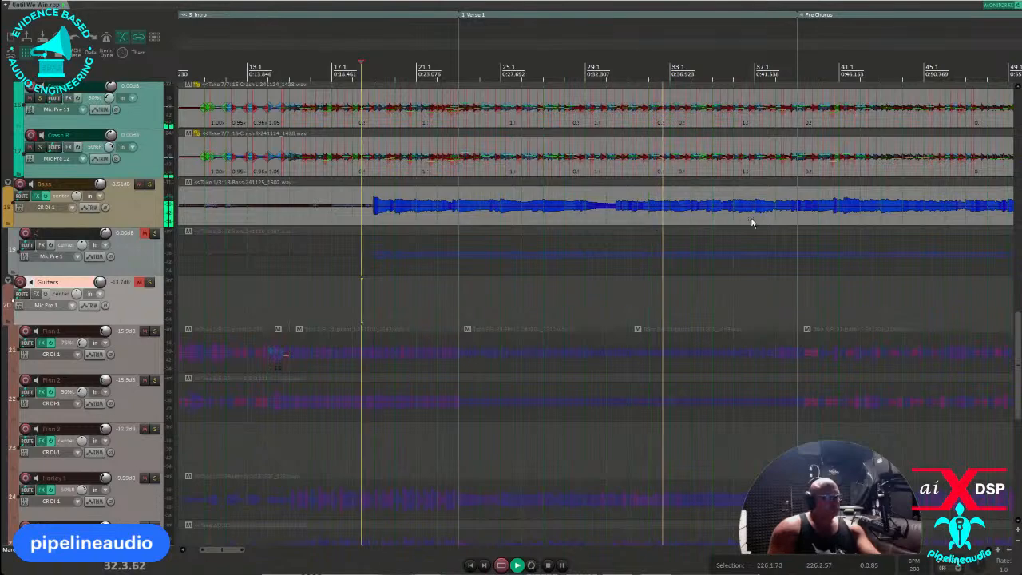
Step: Stop playback and move the Bass track with its child track up among the drums, directly above Snare Buss
{"action": "left_click_drag", "start_coordinate": [1017, 330], "coordinate": [1018, 262]}
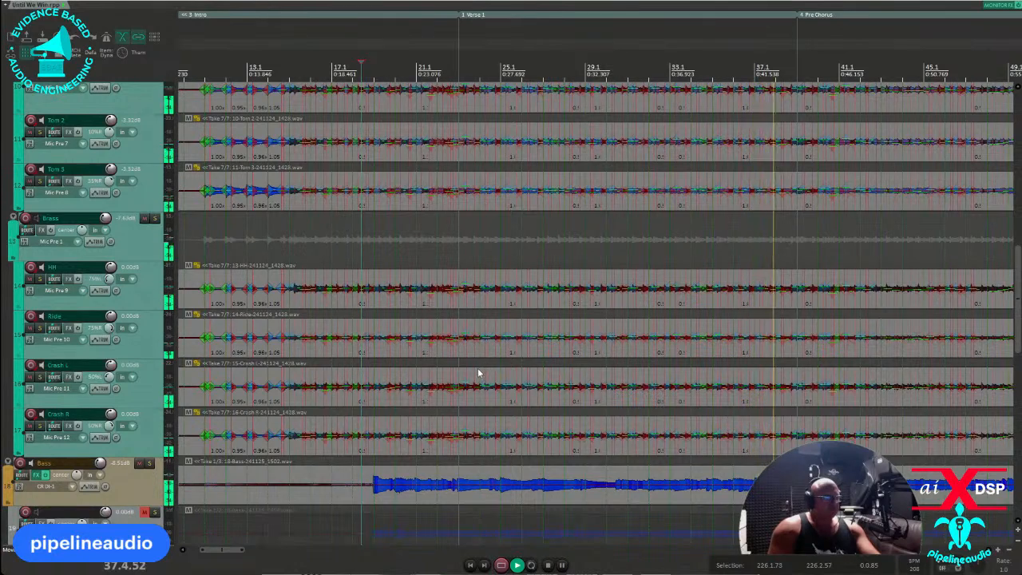
{"action": "key", "text": "space"}
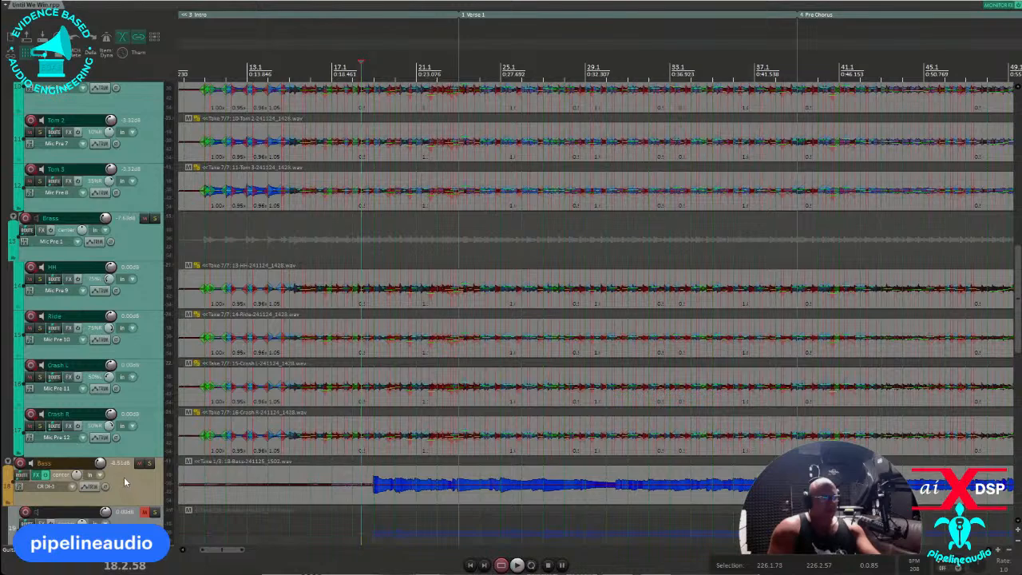
{"action": "left_click_drag", "start_coordinate": [124, 478], "coordinate": [7, 201]}
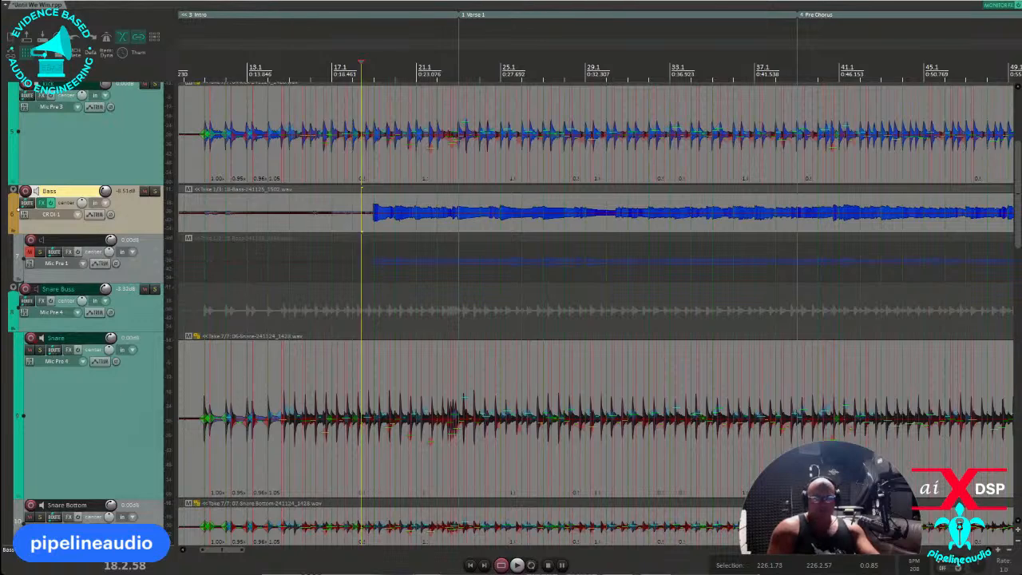
Step: Split the bass item just before its first note near bar 19 and delete the silent part before it
{"action": "scroll", "coordinate": [407, 217], "scroll_direction": "up", "scroll_amount": 5}
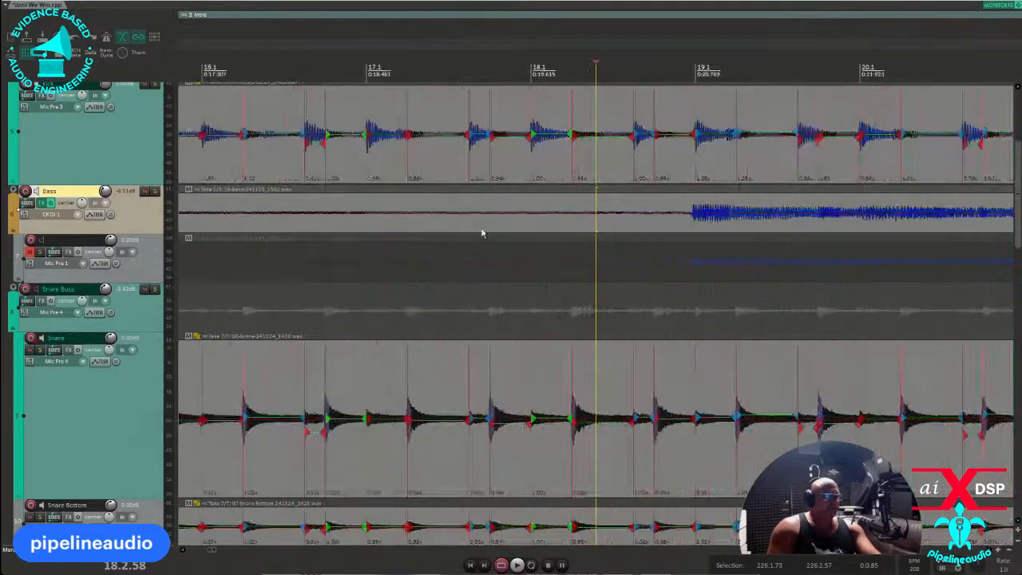
{"action": "scroll", "coordinate": [667, 230], "scroll_direction": "down", "scroll_amount": 4}
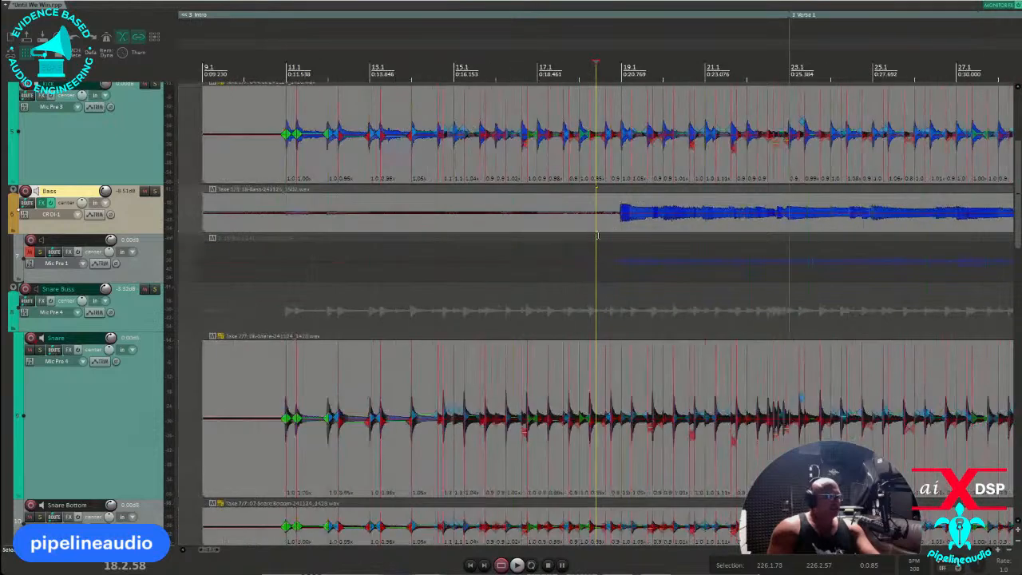
{"action": "key", "text": "space"}
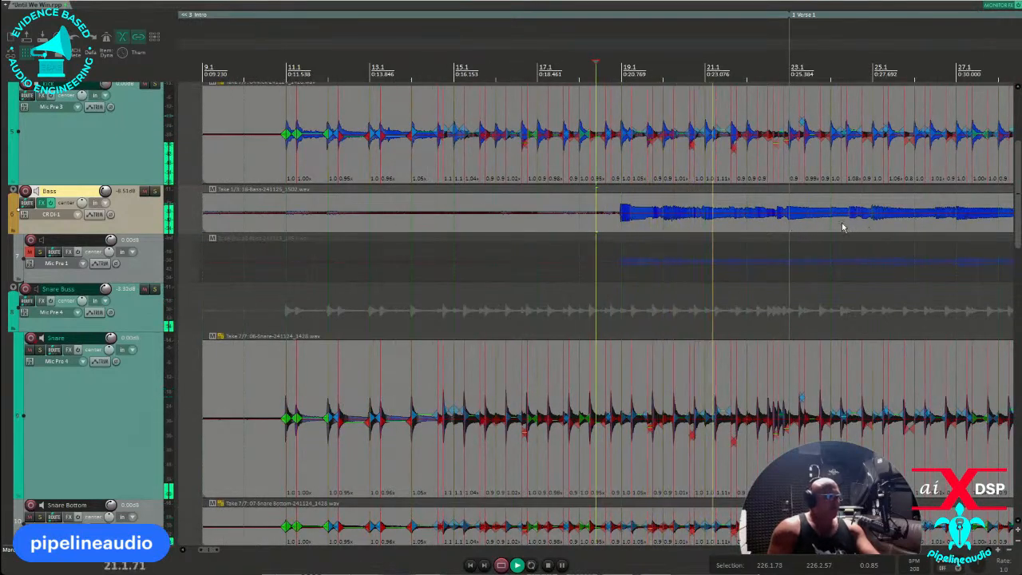
{"action": "left_click", "coordinate": [614, 222]}
{"action": "key", "text": "s"}
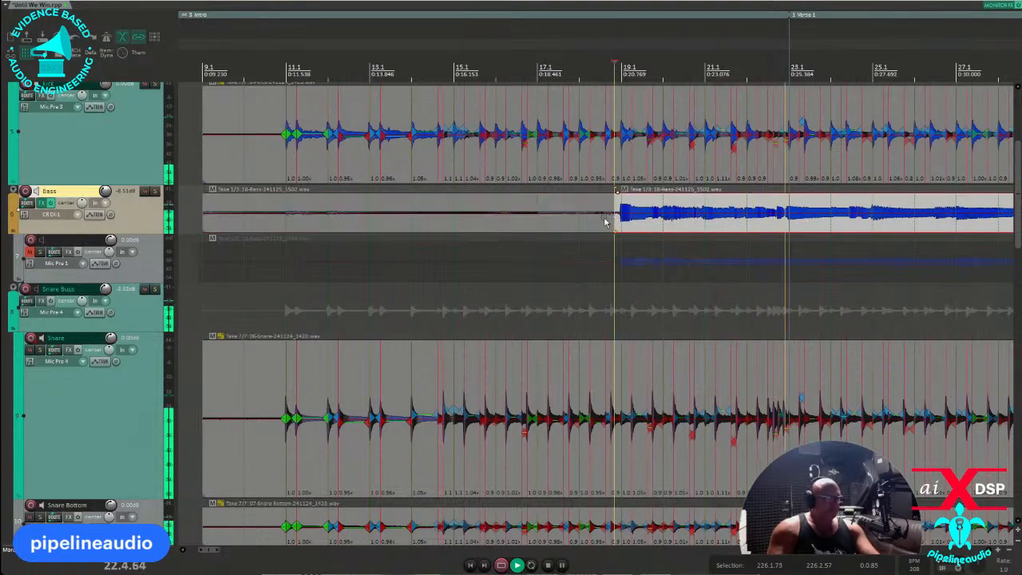
{"action": "left_click", "coordinate": [587, 221]}
{"action": "key", "text": "Delete"}
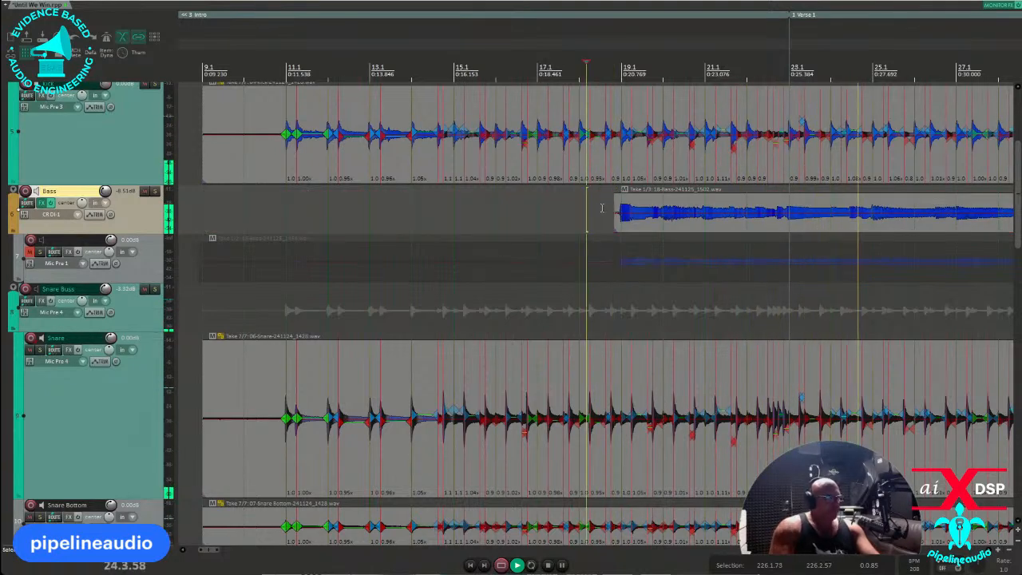
Step: Play the transition from the intro into Verse 1 to check the bass timing against kick and snare
{"action": "scroll", "coordinate": [650, 216], "scroll_direction": "down", "scroll_amount": 3}
{"action": "scroll", "coordinate": [678, 215], "scroll_direction": "up", "scroll_amount": 4}
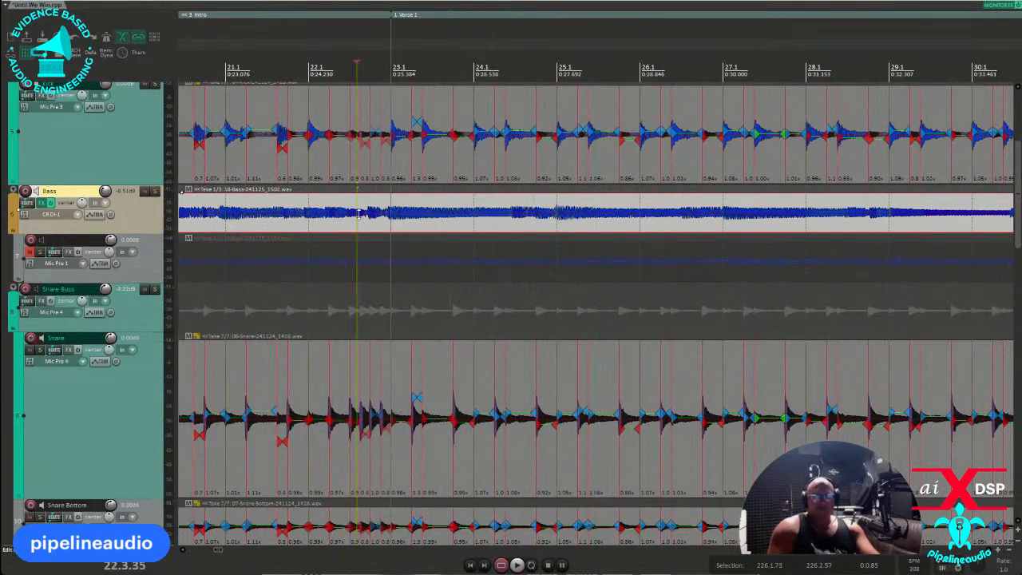
{"action": "key", "text": "space"}
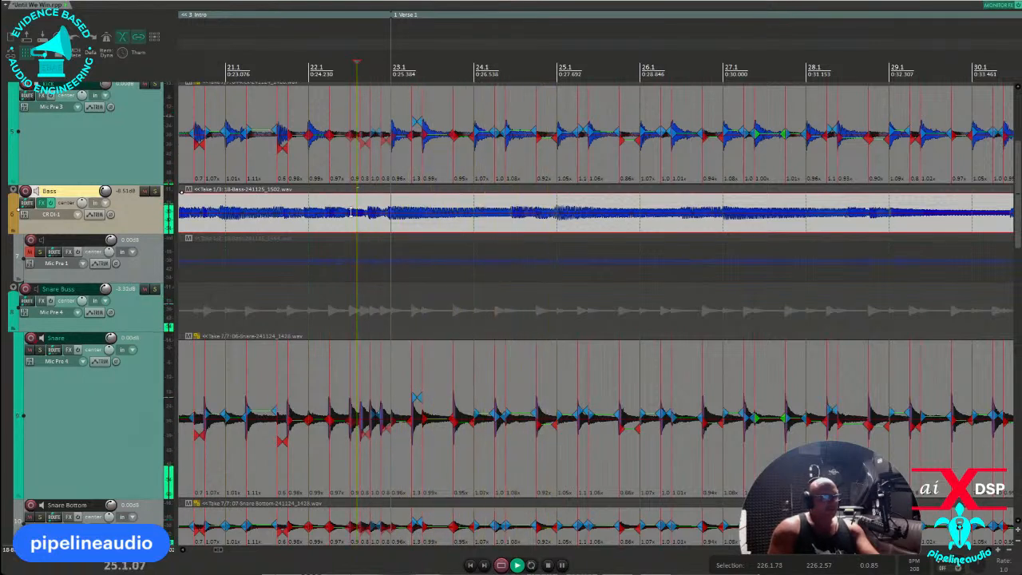
{"action": "key", "text": "space"}
Step: Add stretch markers to the bass item at 24.2.80 and at the note change just before bar 25
{"action": "left_click", "coordinate": [553, 223]}
{"action": "scroll", "coordinate": [559, 223], "scroll_direction": "up", "scroll_amount": 5}
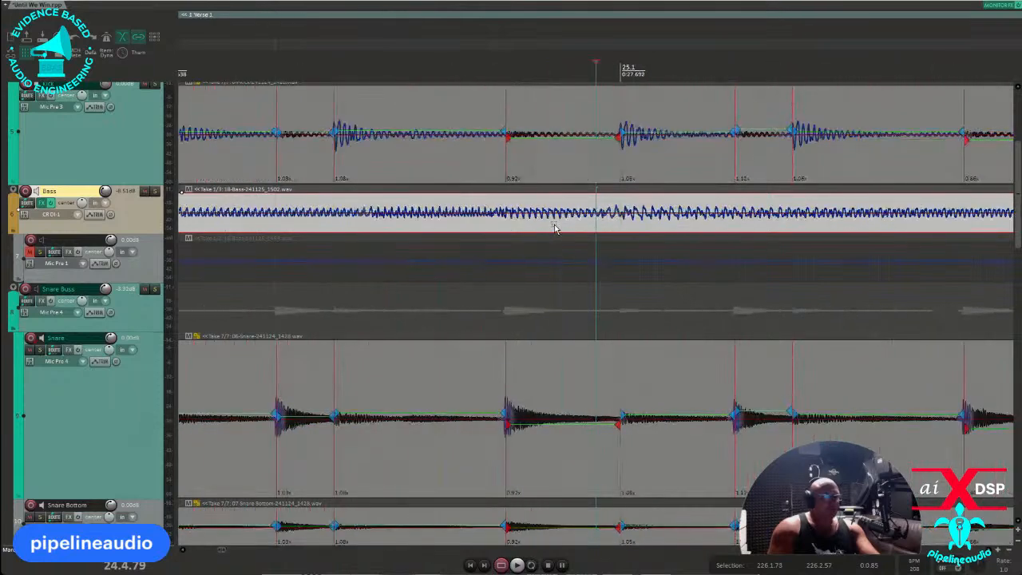
{"action": "left_click", "coordinate": [619, 228]}
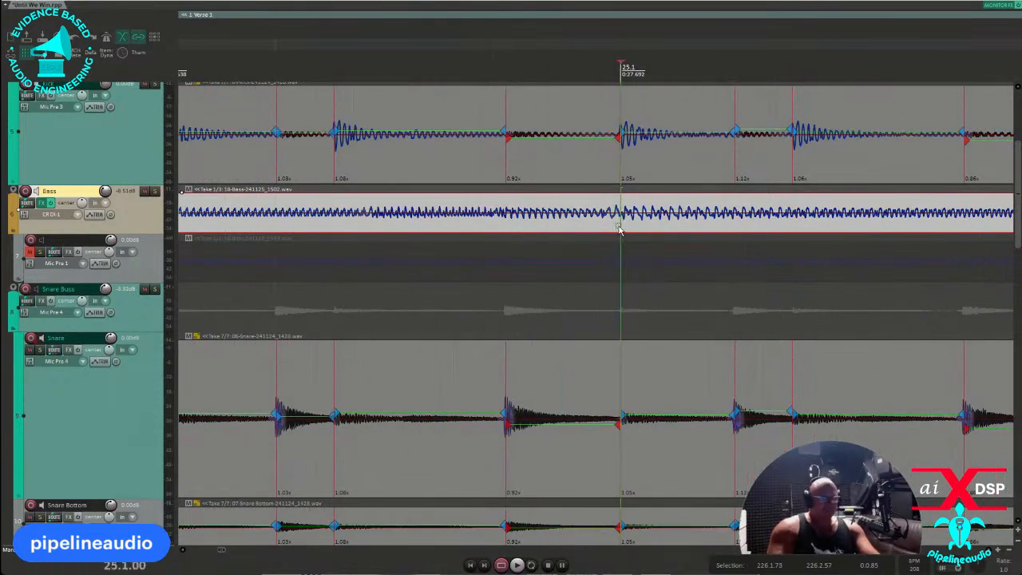
{"action": "left_click", "coordinate": [499, 222]}
{"action": "key", "text": "shift+w"}
{"action": "left_click", "coordinate": [370, 222]}
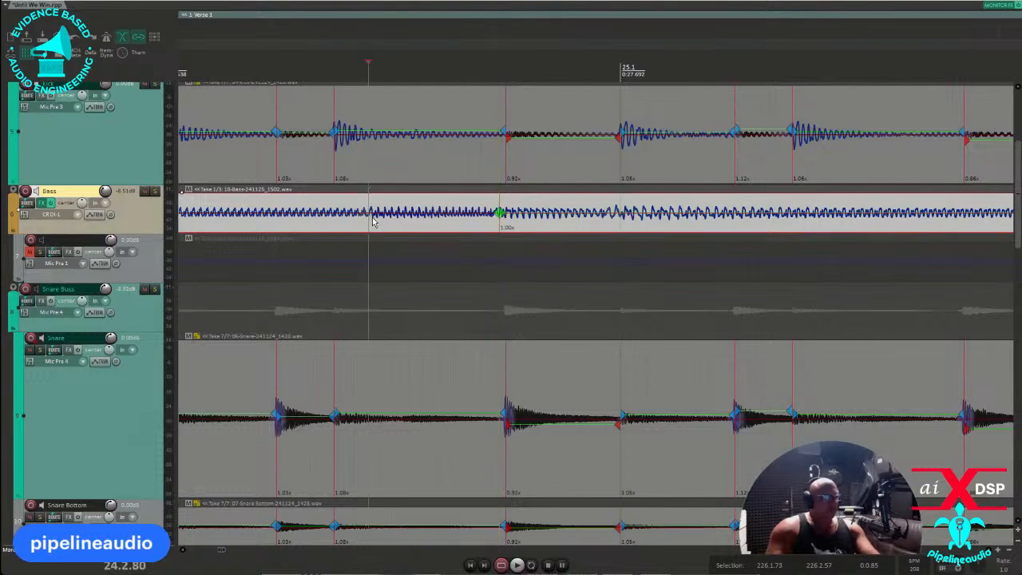
{"action": "key", "text": "shift+w"}
Step: Add a bass stretch marker at 22.4.90 where Verse 1 begins, and quantize the marker at 24.2.80 using a time selection around it
{"action": "scroll", "coordinate": [372, 222], "scroll_direction": "down", "scroll_amount": 2}
{"action": "scroll", "coordinate": [445, 226], "scroll_direction": "down", "scroll_amount": 2}
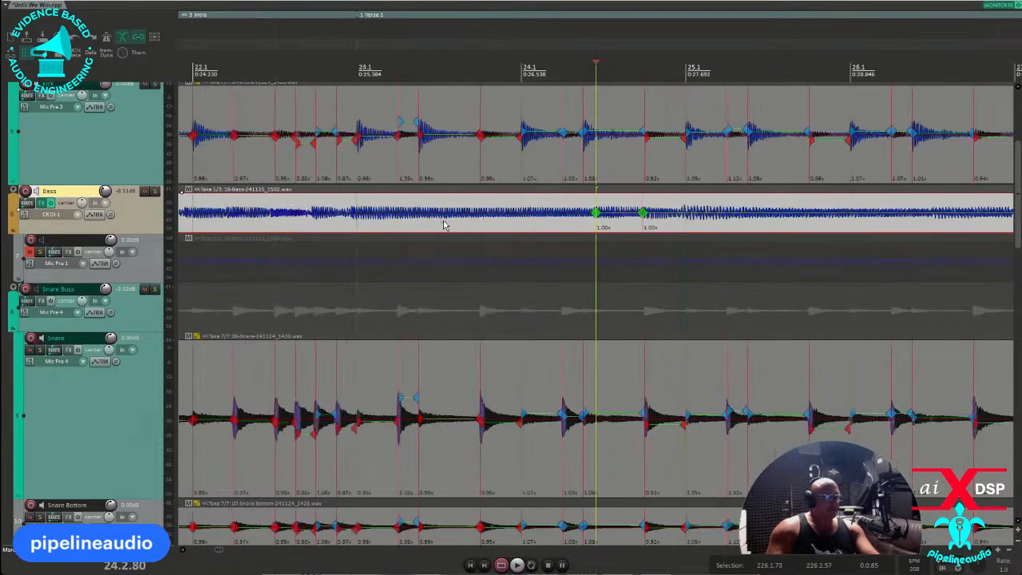
{"action": "left_click", "coordinate": [354, 224]}
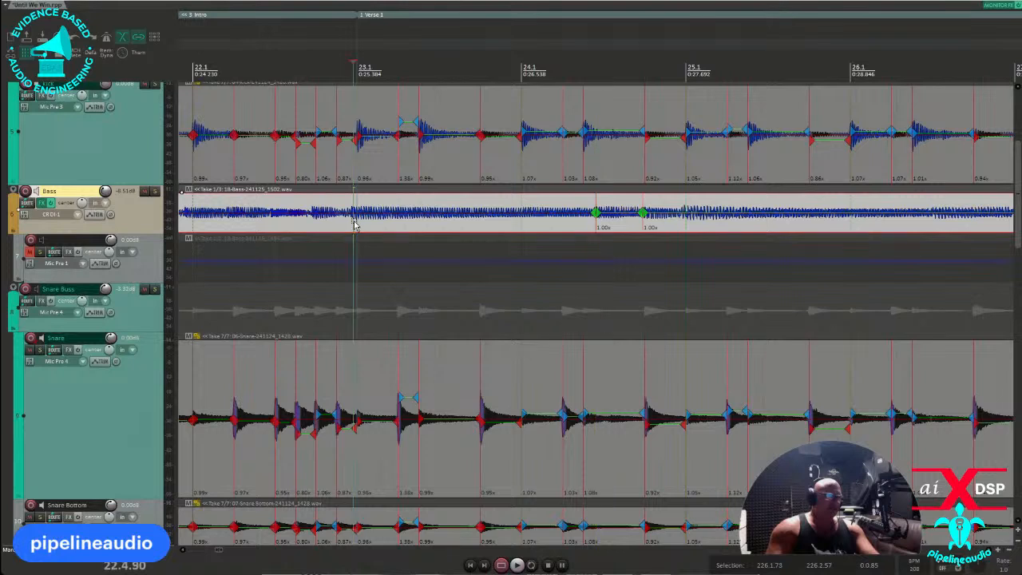
{"action": "key", "text": "shift+w"}
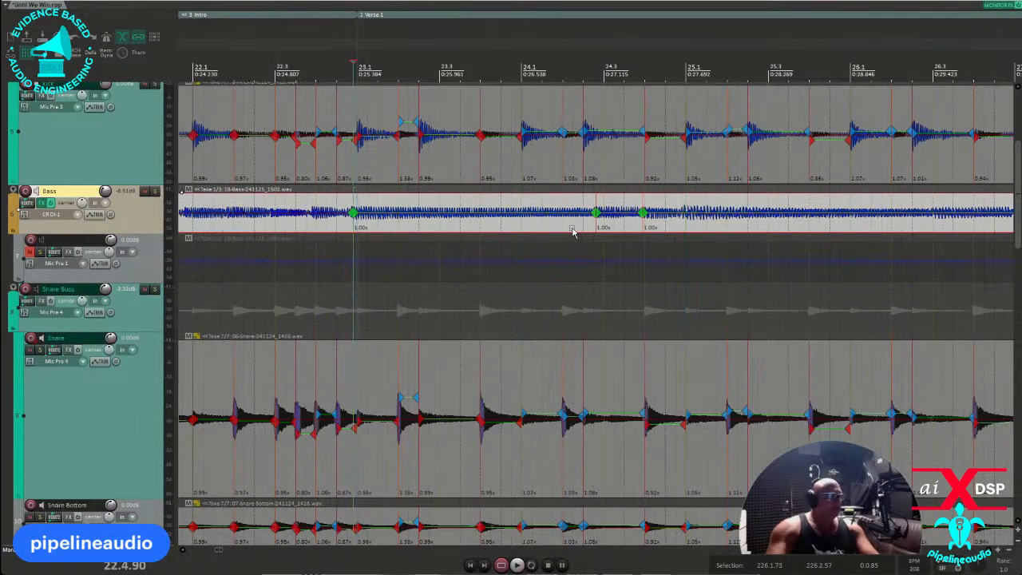
{"action": "left_click_drag", "start_coordinate": [597, 214], "coordinate": [575, 225]}
{"action": "key", "text": "q"}
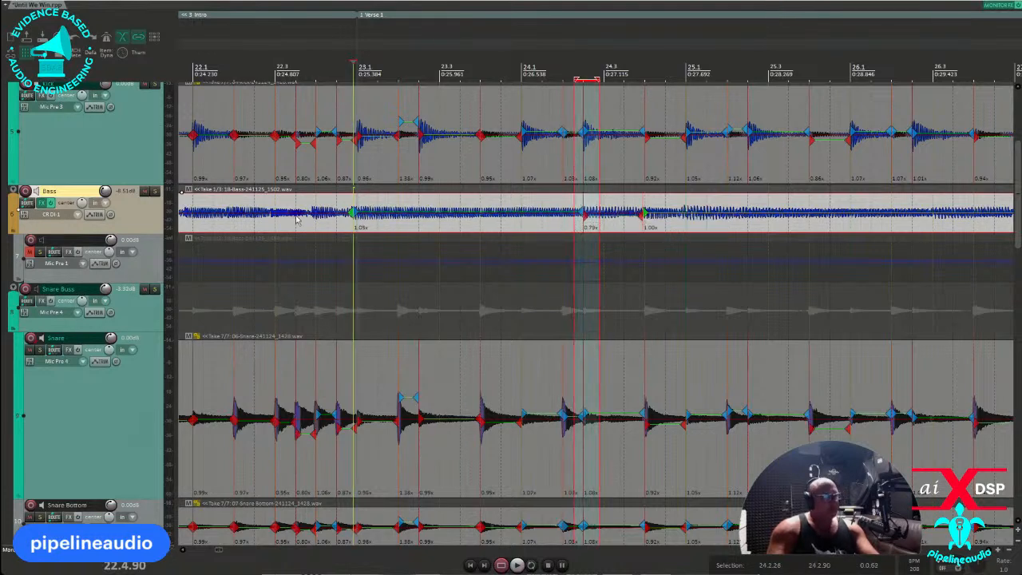
Step: Play the bass from about 22.3 into bar 30 to check the stretched notes and listen for further timing problems
{"action": "left_click", "coordinate": [295, 222]}
{"action": "key", "text": "space"}
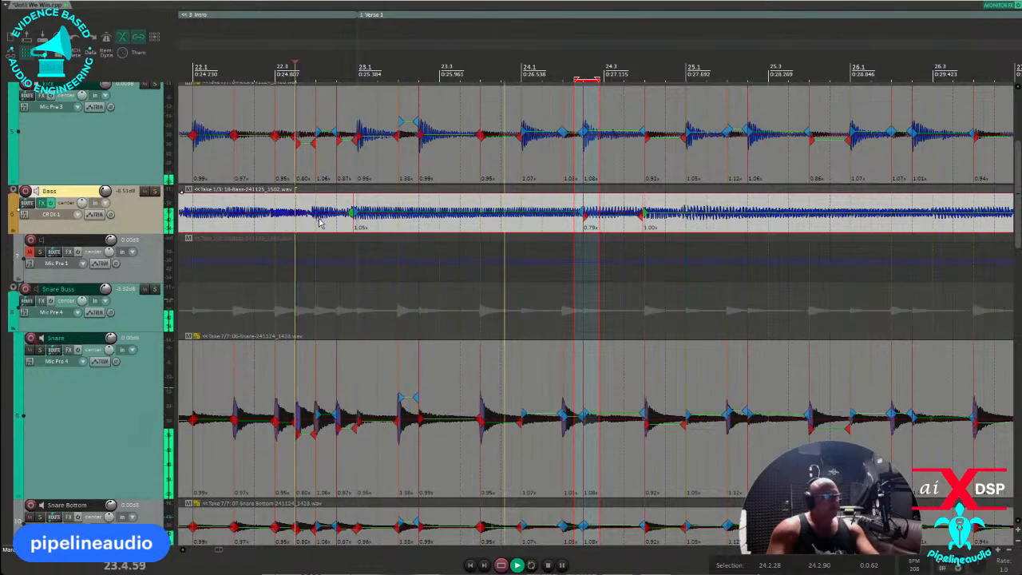
{"action": "scroll", "coordinate": [368, 213], "scroll_direction": "down", "scroll_amount": 2}
{"action": "scroll", "coordinate": [368, 212], "scroll_direction": "down", "scroll_amount": 2}
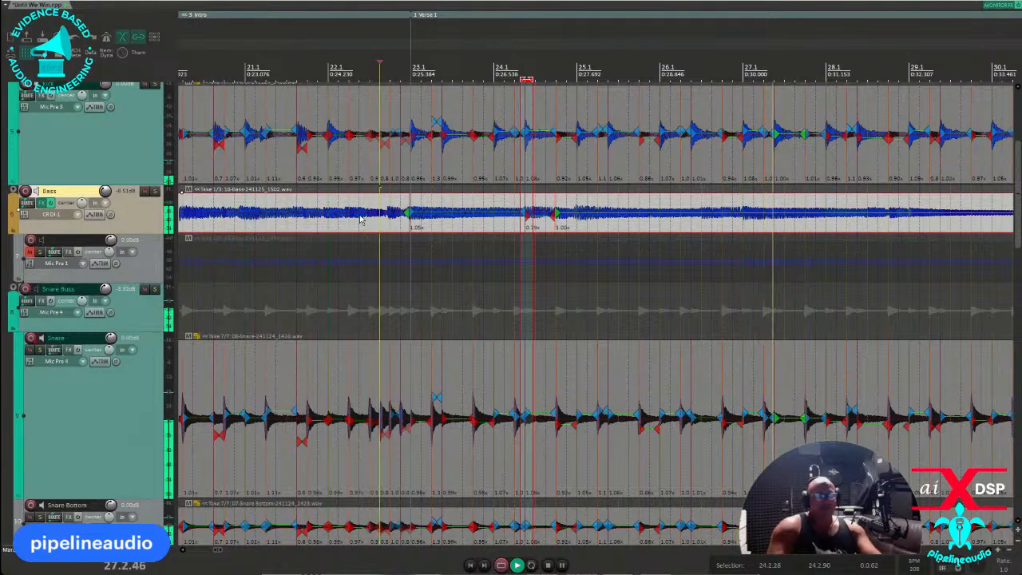
{"action": "scroll", "coordinate": [373, 212], "scroll_direction": "down", "scroll_amount": 4}
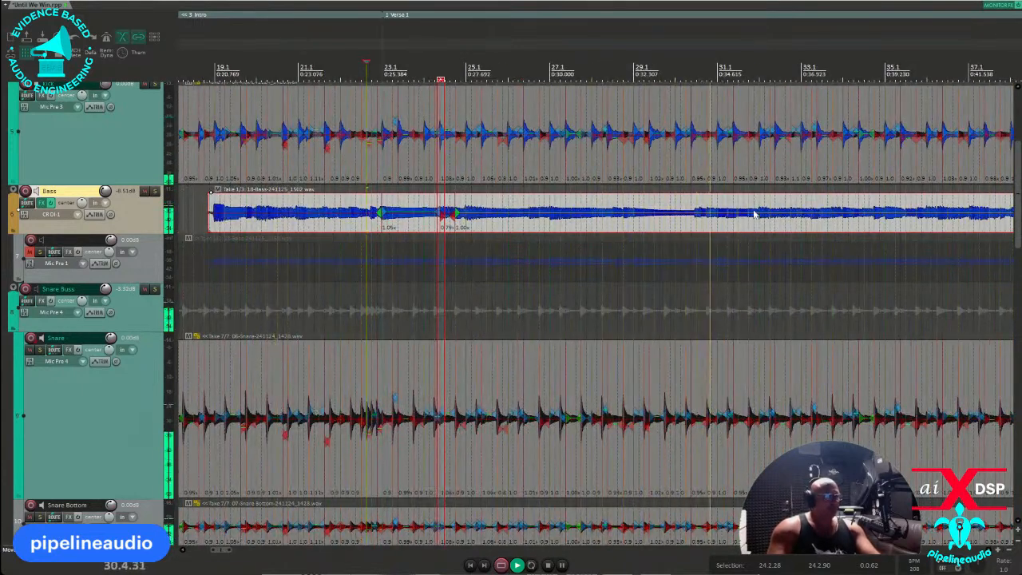
{"action": "key", "text": "space"}
Step: Replay the passage from just before bar 30 and examine how the bass note near 30.3 lines up with kick and snare
{"action": "left_click", "coordinate": [735, 226]}
{"action": "scroll", "coordinate": [719, 228], "scroll_direction": "up", "scroll_amount": 4}
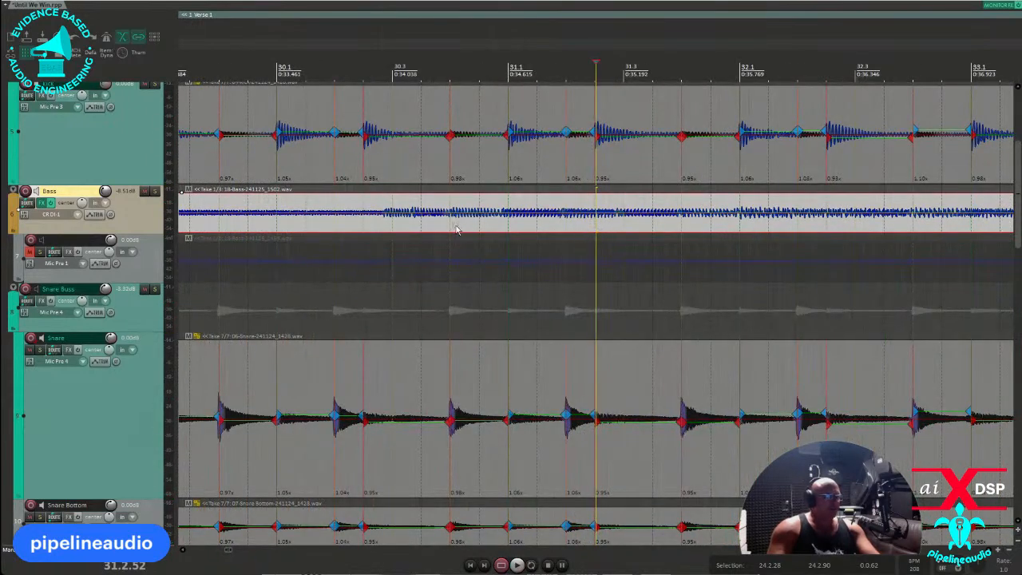
{"action": "left_click", "coordinate": [266, 230]}
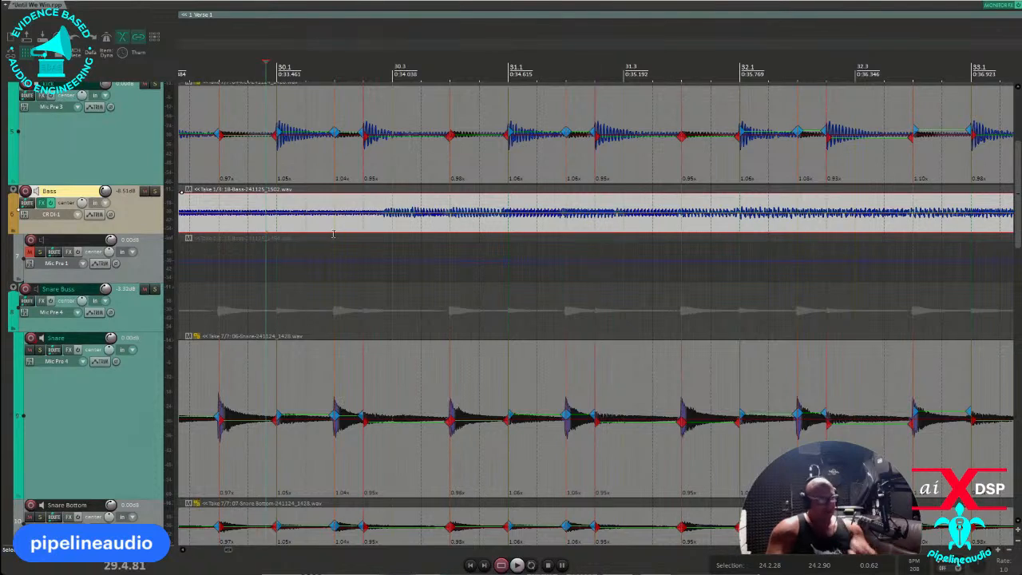
{"action": "key", "text": "space"}
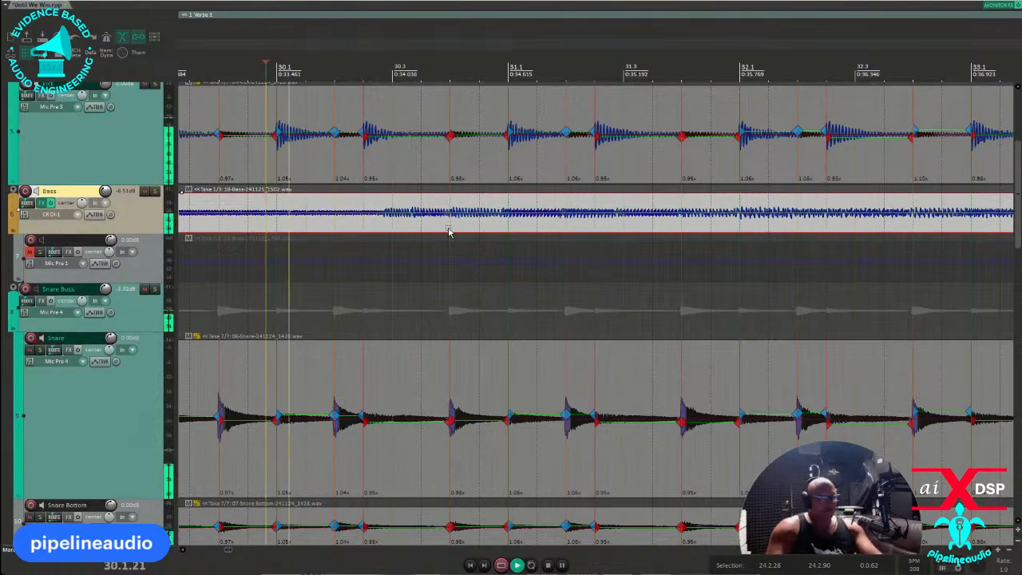
{"action": "key", "text": "space"}
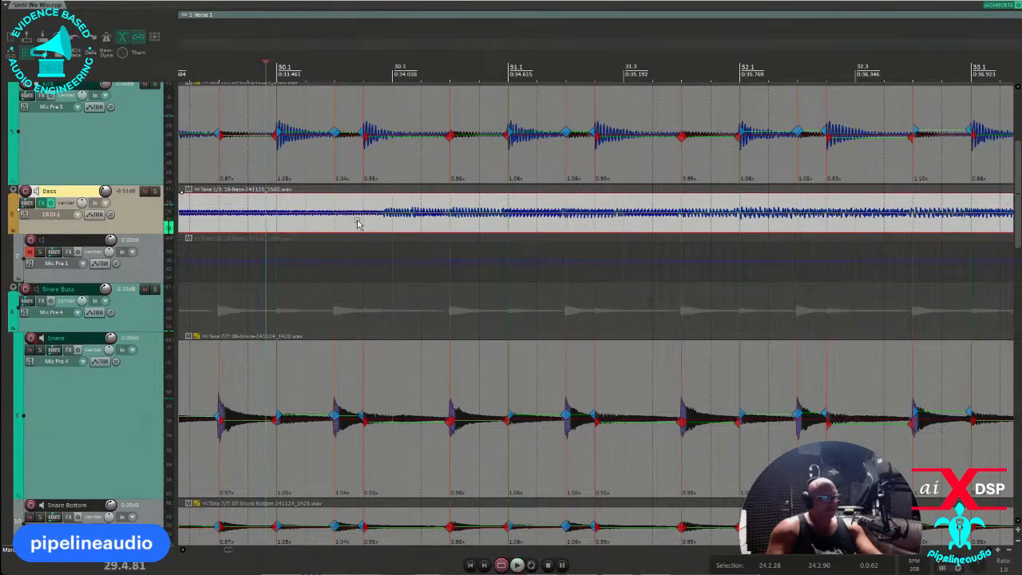
{"action": "left_click", "coordinate": [239, 230]}
{"action": "key", "text": "space"}
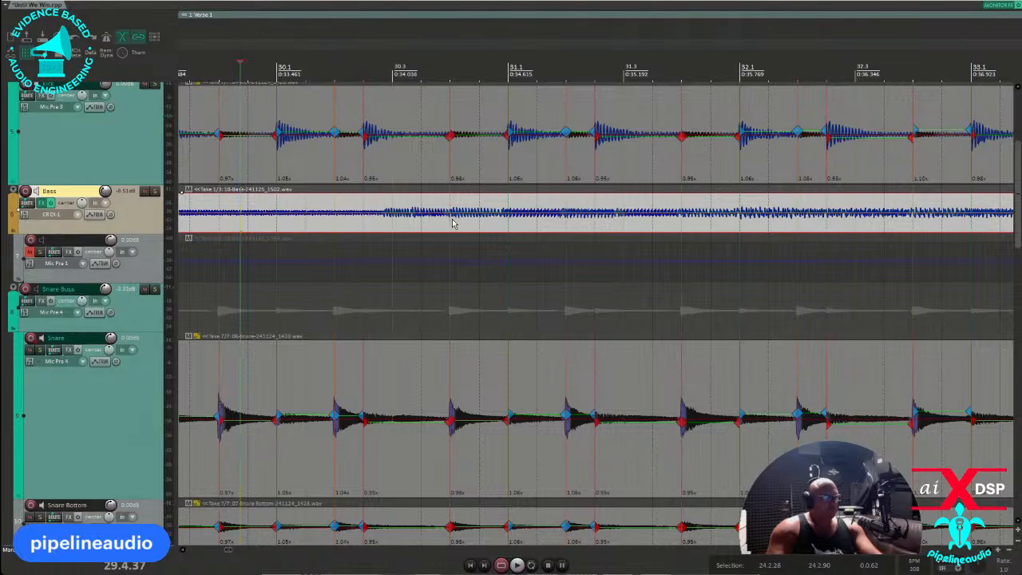
{"action": "left_click", "coordinate": [452, 223]}
{"action": "left_click", "coordinate": [412, 223]}
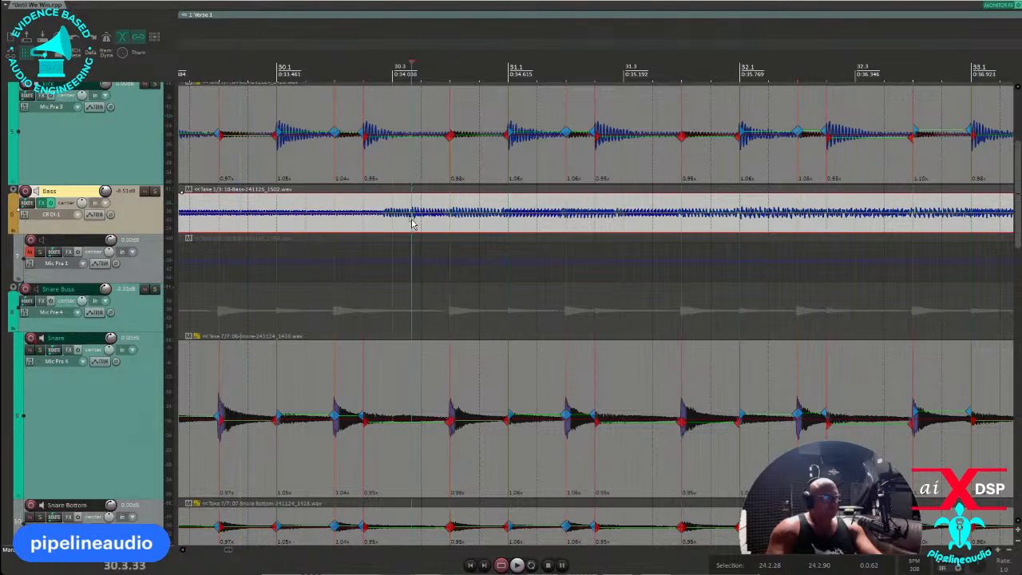
{"action": "scroll", "coordinate": [415, 224], "scroll_direction": "down", "scroll_amount": 2}
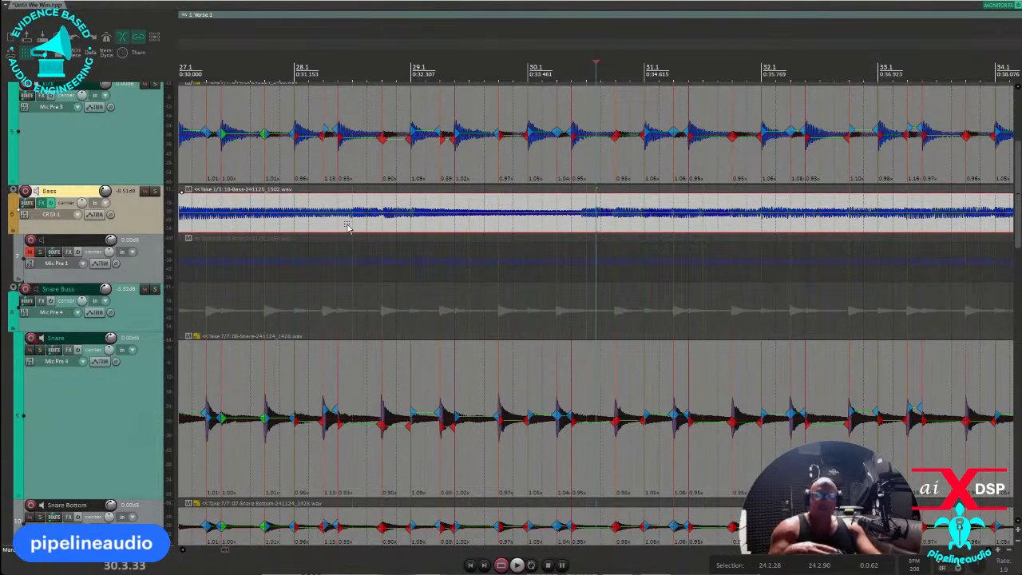
Step: Split the bass item at 29.4.90 and just before bar 31 to isolate the section around 30.3
{"action": "left_click", "coordinate": [591, 223]}
{"action": "scroll", "coordinate": [591, 224], "scroll_direction": "up", "scroll_amount": 2}
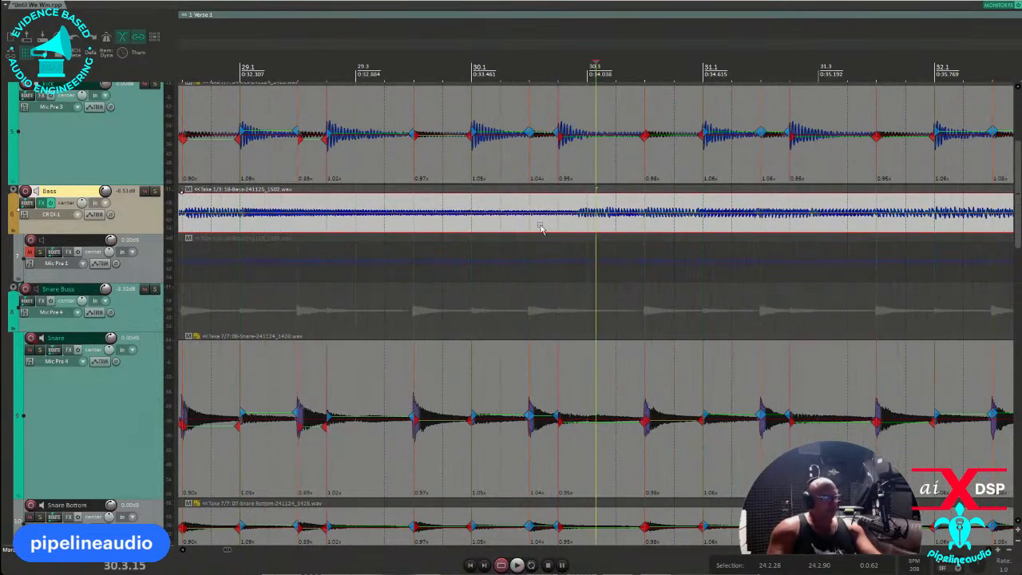
{"action": "left_click", "coordinate": [505, 226]}
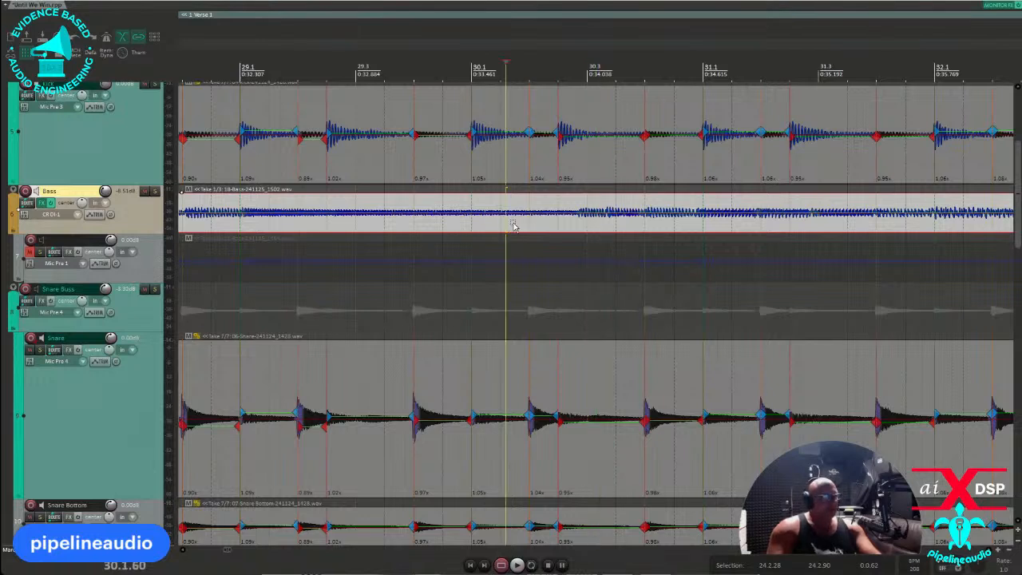
{"action": "left_click", "coordinate": [467, 227]}
{"action": "key", "text": "s"}
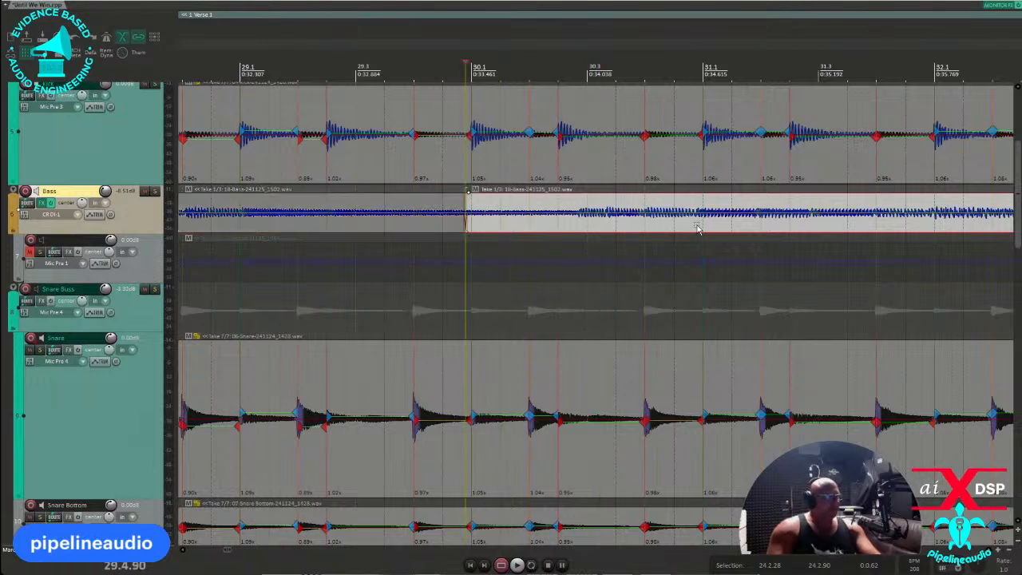
{"action": "left_click", "coordinate": [701, 224]}
{"action": "key", "text": "s"}
Step: Cycle through the takes of the isolated bass section to look for a usable alternative
{"action": "left_click", "coordinate": [584, 224]}
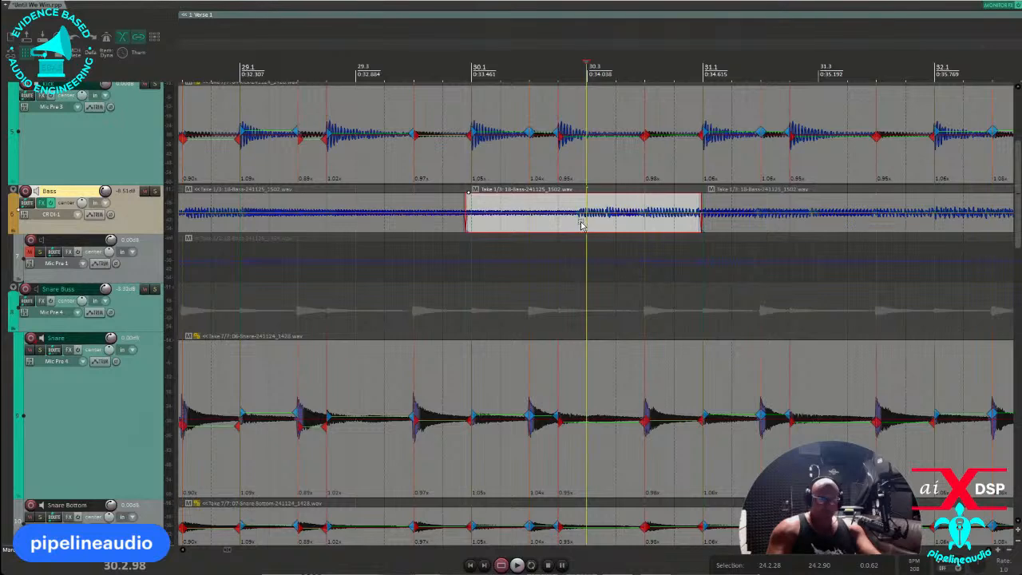
{"action": "key", "text": "t"}
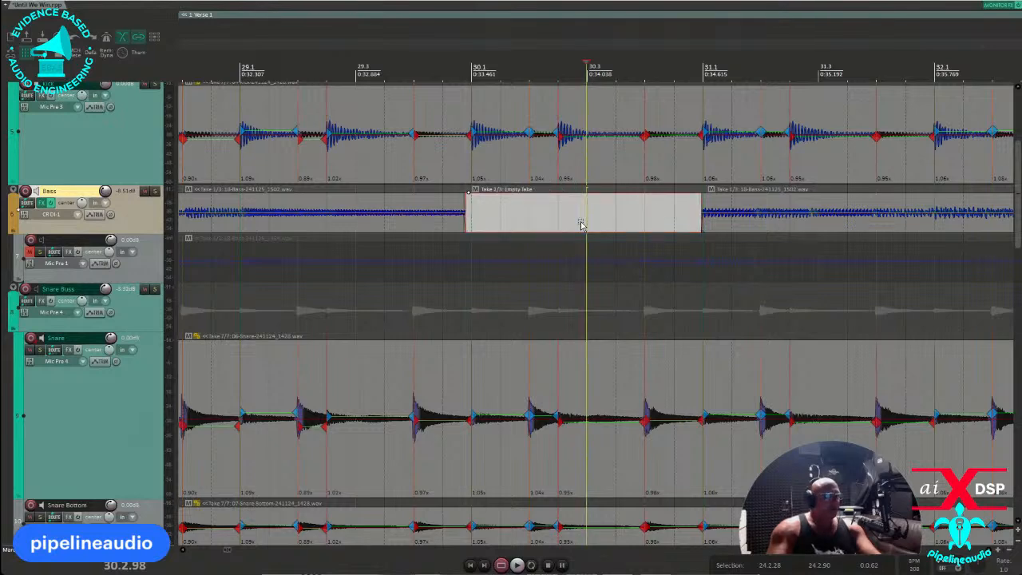
{"action": "key", "text": "t"}
Step: Play the bass from the start of Verse 1 and again from about bar 37, listening for a matching passage
{"action": "scroll", "coordinate": [579, 225], "scroll_direction": "down", "scroll_amount": 6}
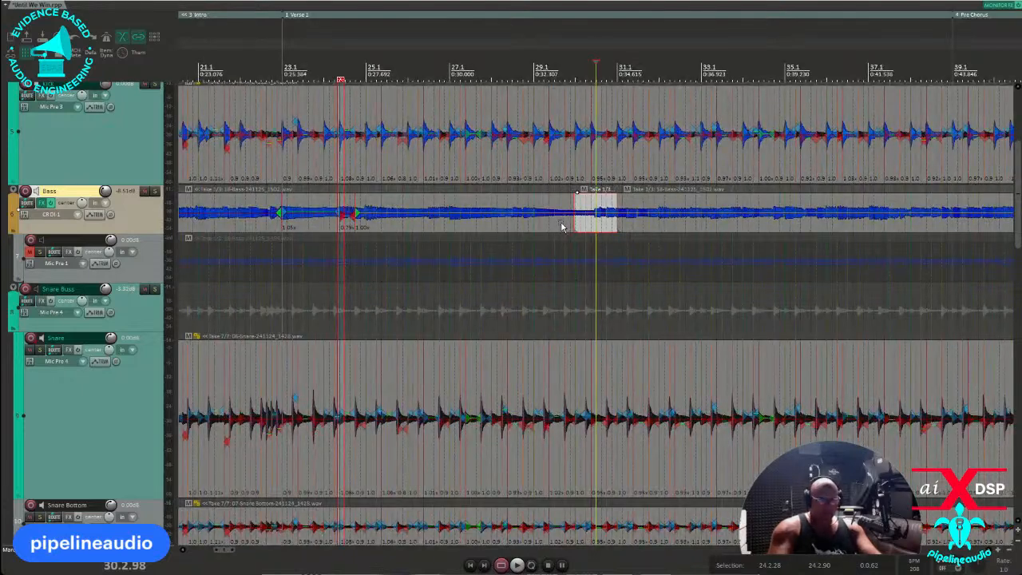
{"action": "scroll", "coordinate": [561, 227], "scroll_direction": "down", "scroll_amount": 3}
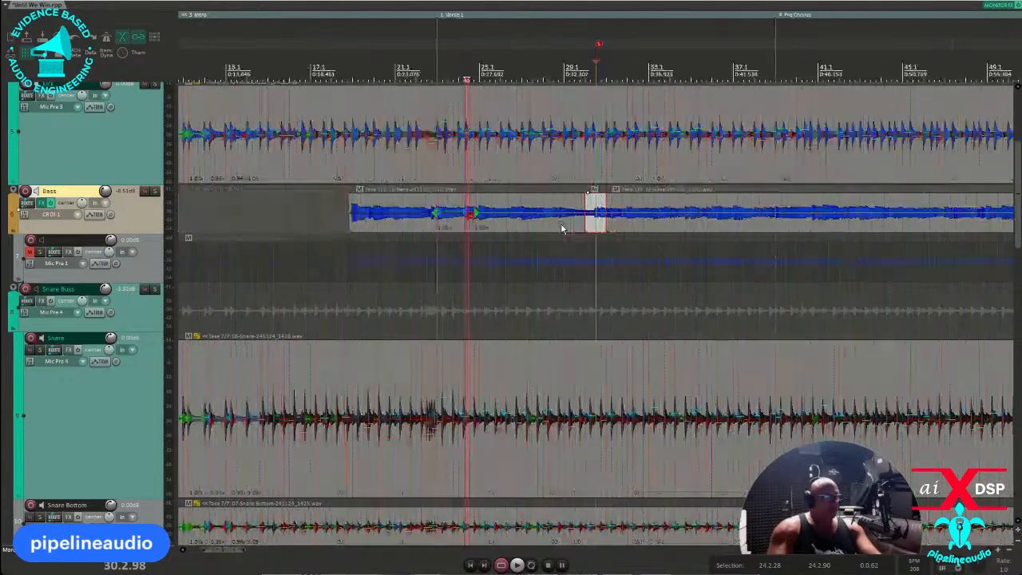
{"action": "left_click", "coordinate": [436, 225]}
{"action": "key", "text": "space"}
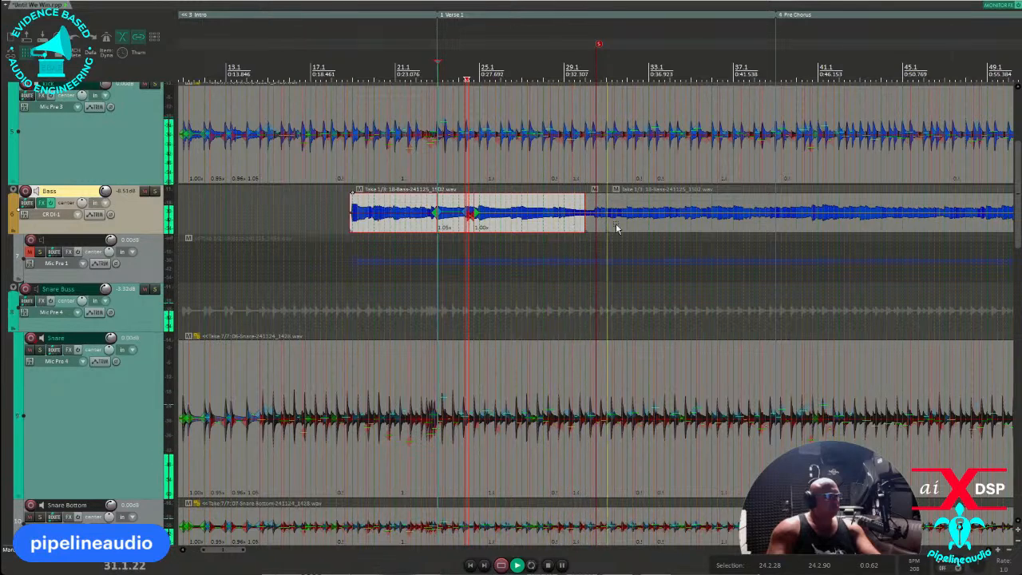
{"action": "left_click", "coordinate": [747, 222]}
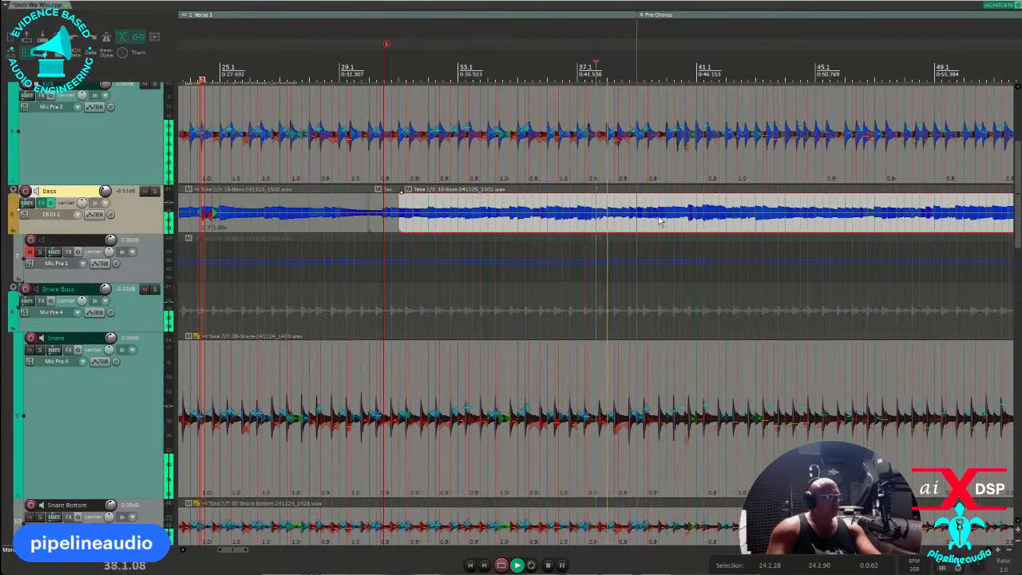
{"action": "scroll", "coordinate": [659, 222], "scroll_direction": "down", "scroll_amount": 5}
{"action": "scroll", "coordinate": [782, 222], "scroll_direction": "down", "scroll_amount": 3}
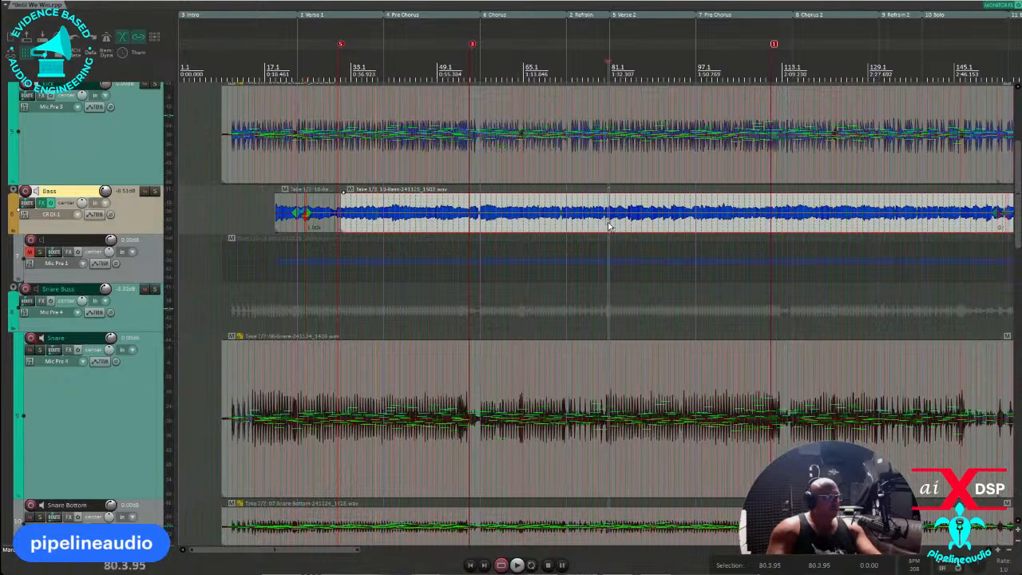
Step: Audition the Verse 2 bass, then split out and copy the notes from 88.2.85 to just before bar 89
{"action": "scroll", "coordinate": [611, 227], "scroll_direction": "up", "scroll_amount": 3}
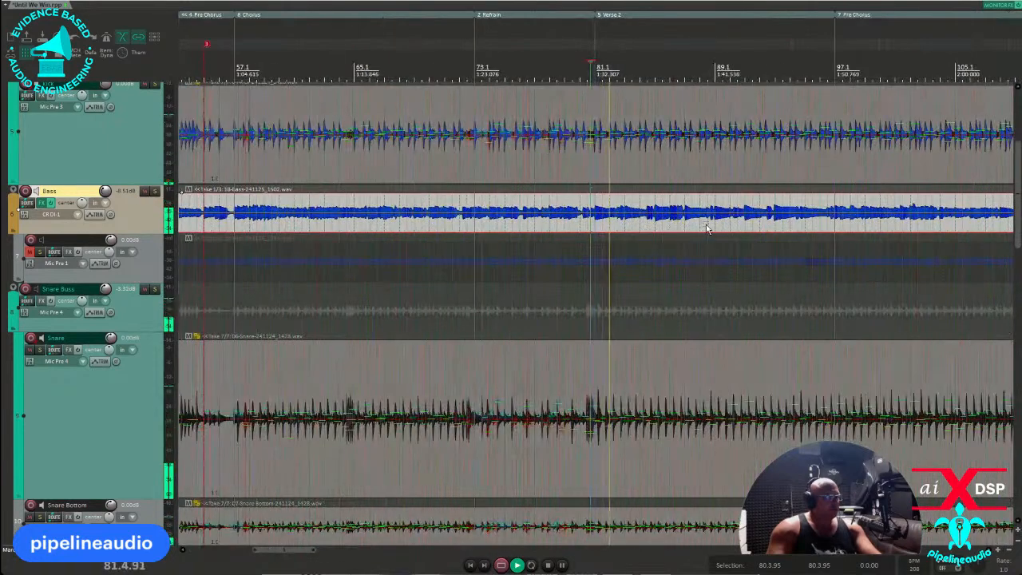
{"action": "scroll", "coordinate": [706, 229], "scroll_direction": "up", "scroll_amount": 2}
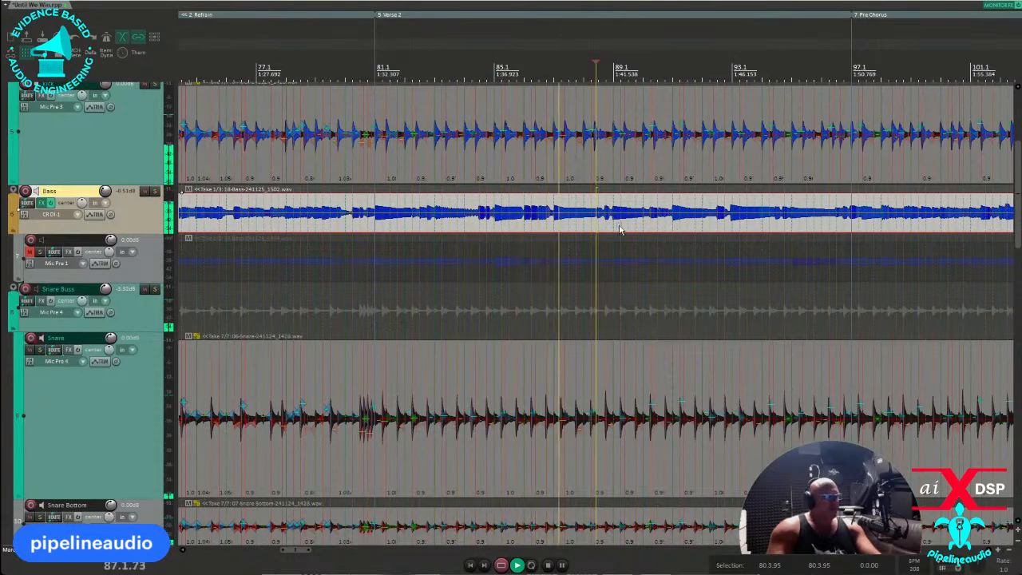
{"action": "scroll", "coordinate": [620, 230], "scroll_direction": "up", "scroll_amount": 3}
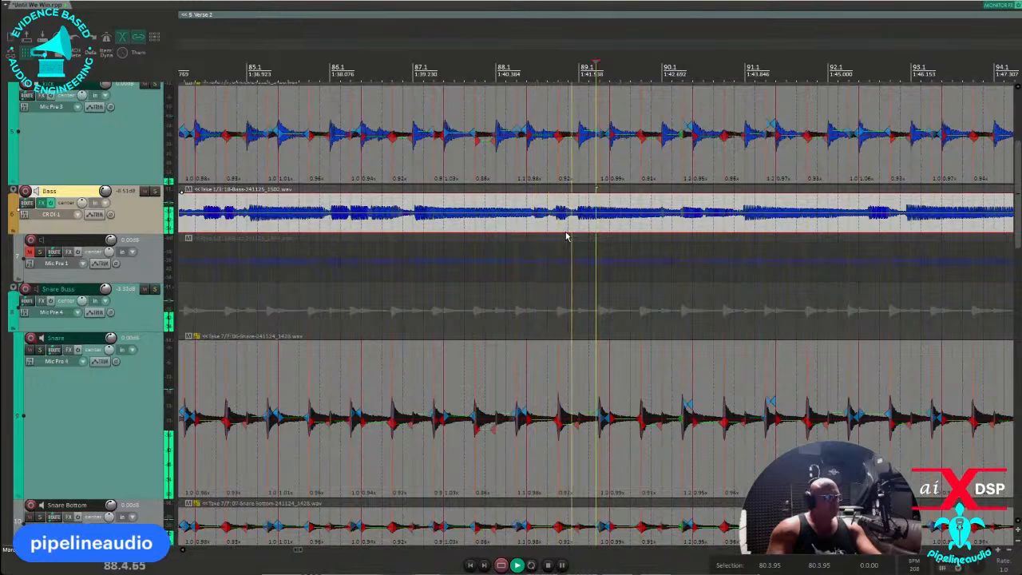
{"action": "key", "text": "s"}
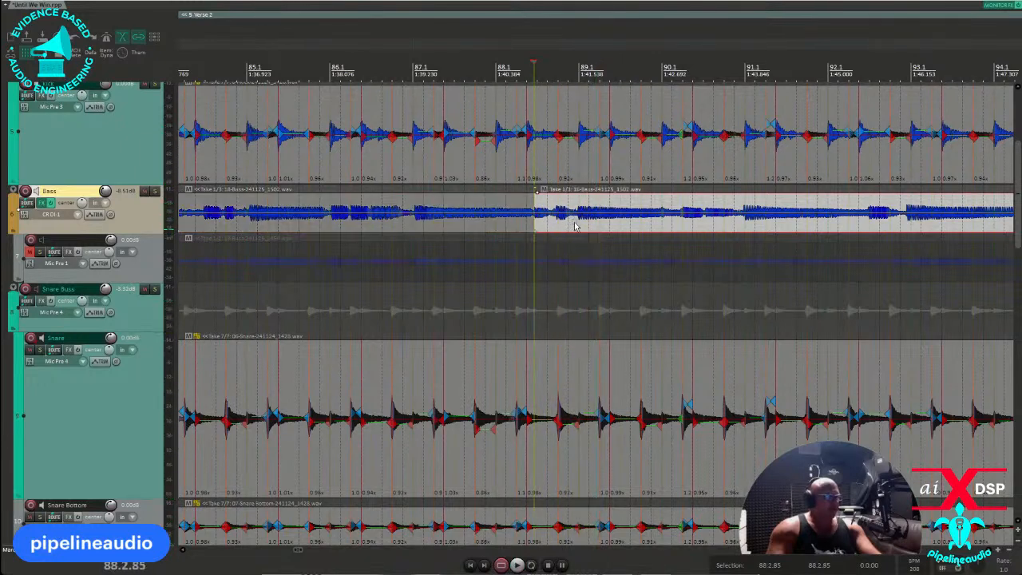
{"action": "left_click", "coordinate": [550, 229]}
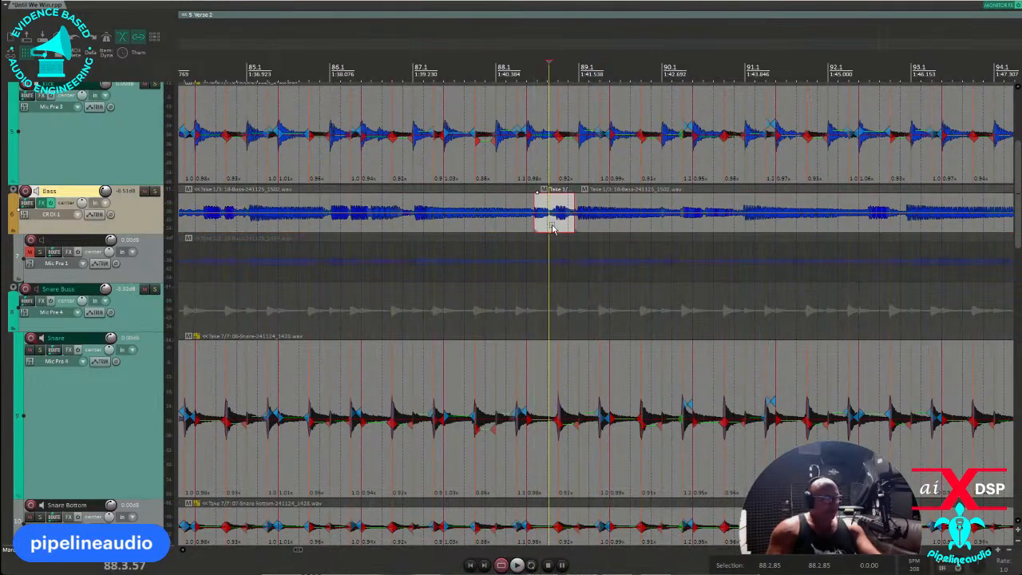
Step: Play the bass from 54.2.64 into bar 55 near the end of the Pre Chorus to check its notes
{"action": "scroll", "coordinate": [495, 229], "scroll_direction": "down", "scroll_amount": 8}
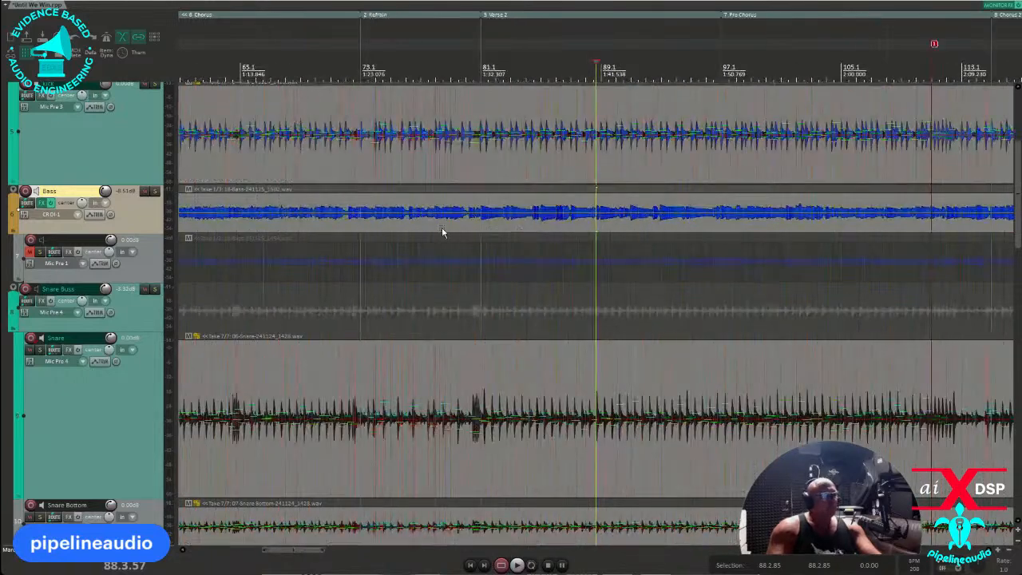
{"action": "left_click", "coordinate": [339, 225]}
{"action": "scroll", "coordinate": [440, 221], "scroll_direction": "up", "scroll_amount": 10}
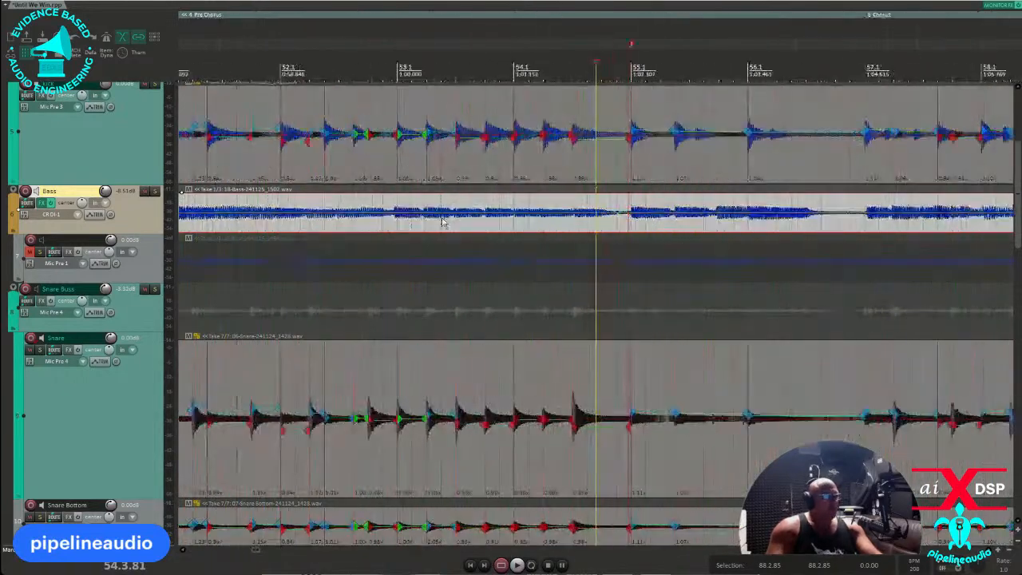
{"action": "left_click", "coordinate": [530, 224]}
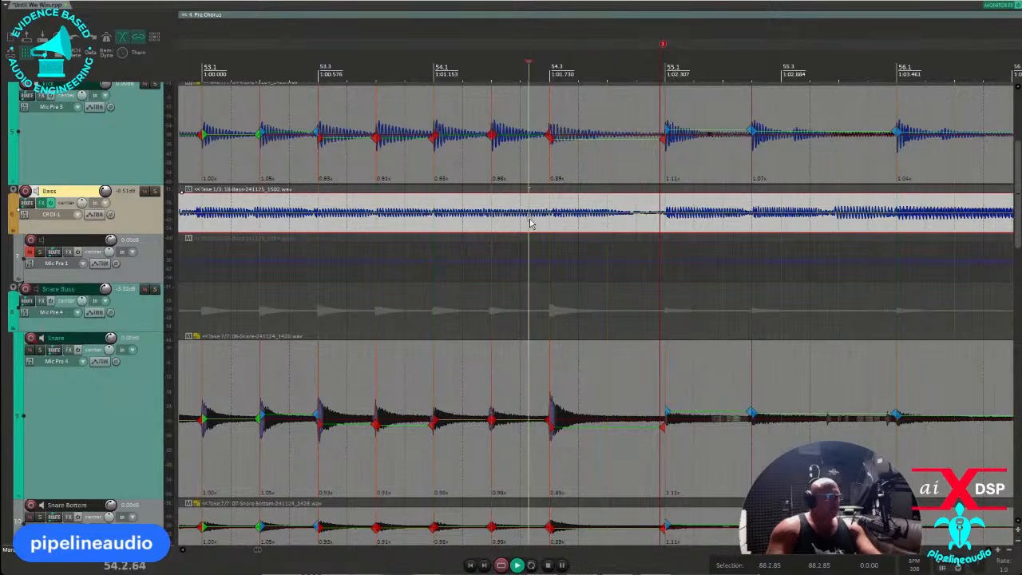
{"action": "key", "text": "space"}
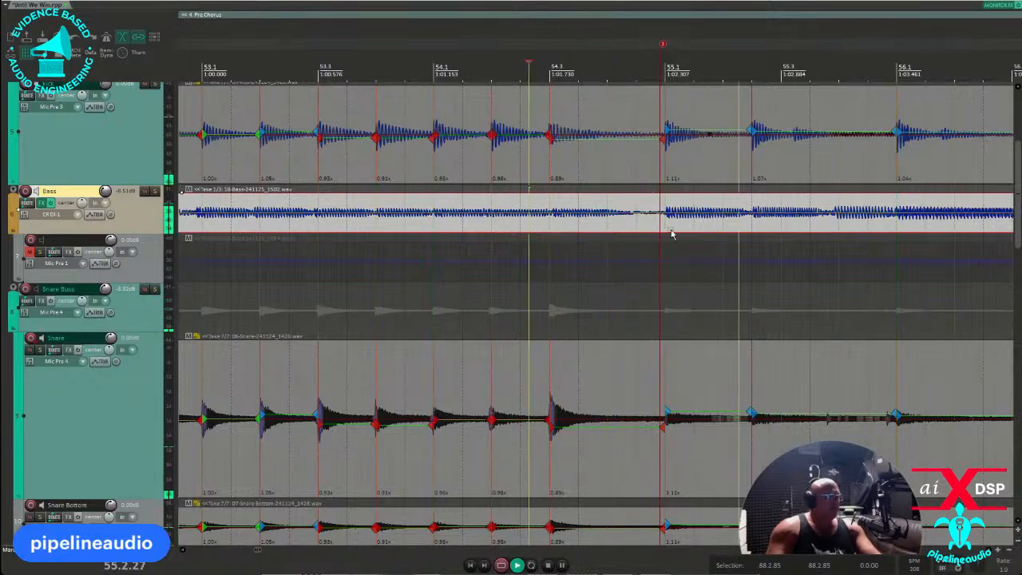
{"action": "scroll", "coordinate": [559, 225], "scroll_direction": "down", "scroll_amount": 8}
{"action": "scroll", "coordinate": [459, 229], "scroll_direction": "down", "scroll_amount": 5}
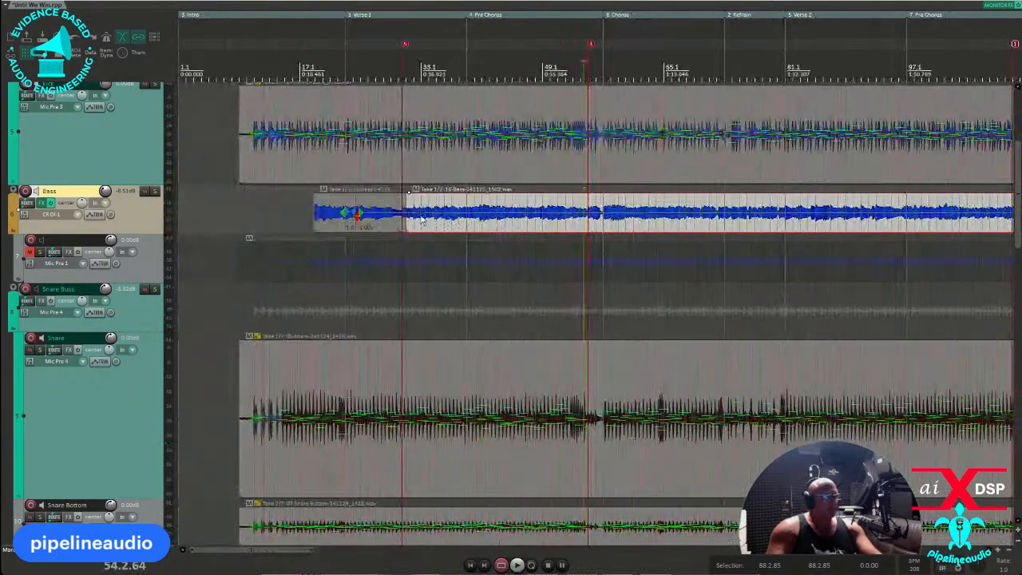
Step: Replay the bass leading into bar 30, then delete the isolated section between 29.4.90 and bar 31
{"action": "left_click", "coordinate": [408, 222]}
{"action": "scroll", "coordinate": [427, 225], "scroll_direction": "up", "scroll_amount": 10}
{"action": "left_click", "coordinate": [404, 222]}
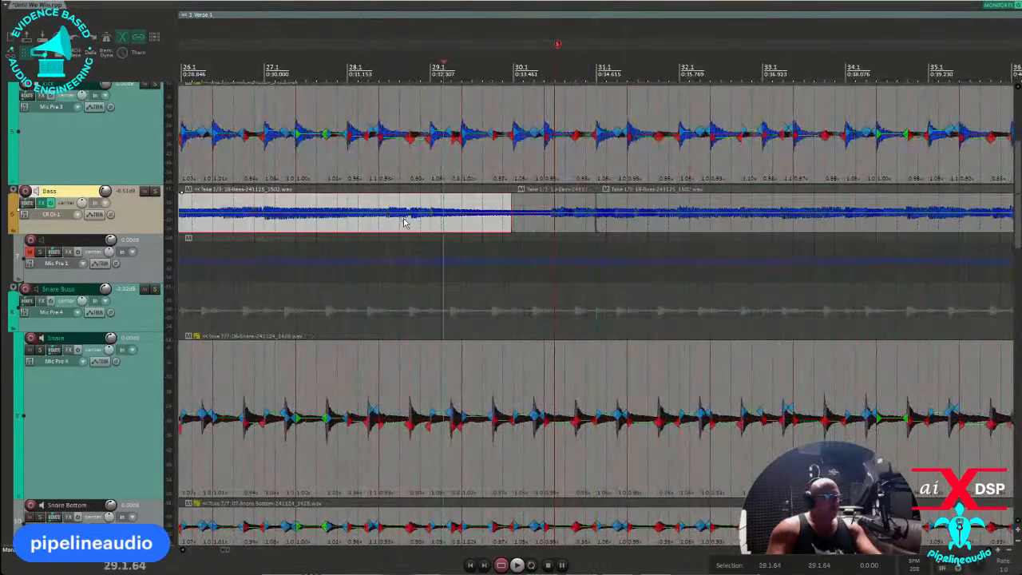
{"action": "key", "text": "space"}
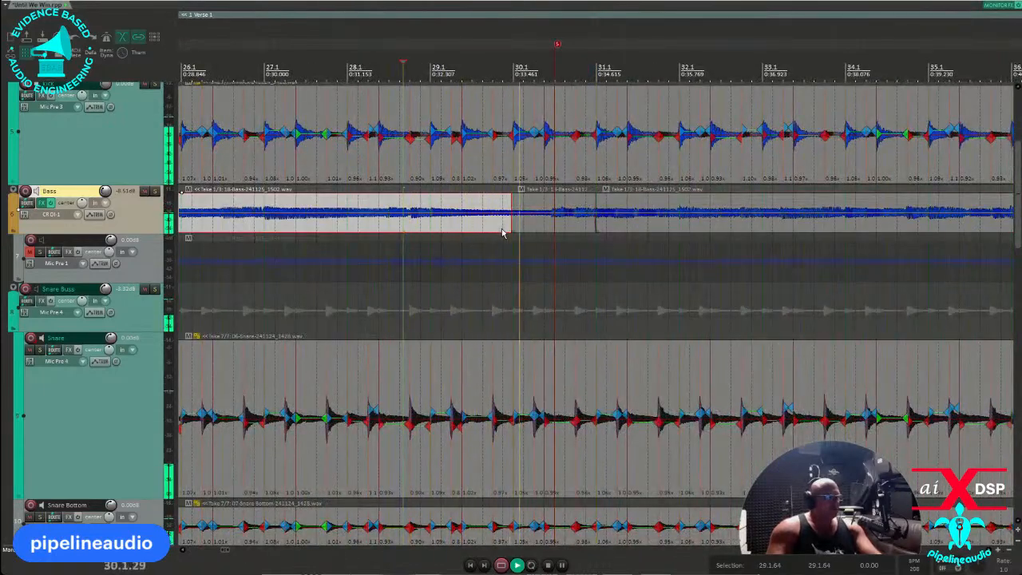
{"action": "key", "text": "space"}
{"action": "left_click", "coordinate": [555, 228]}
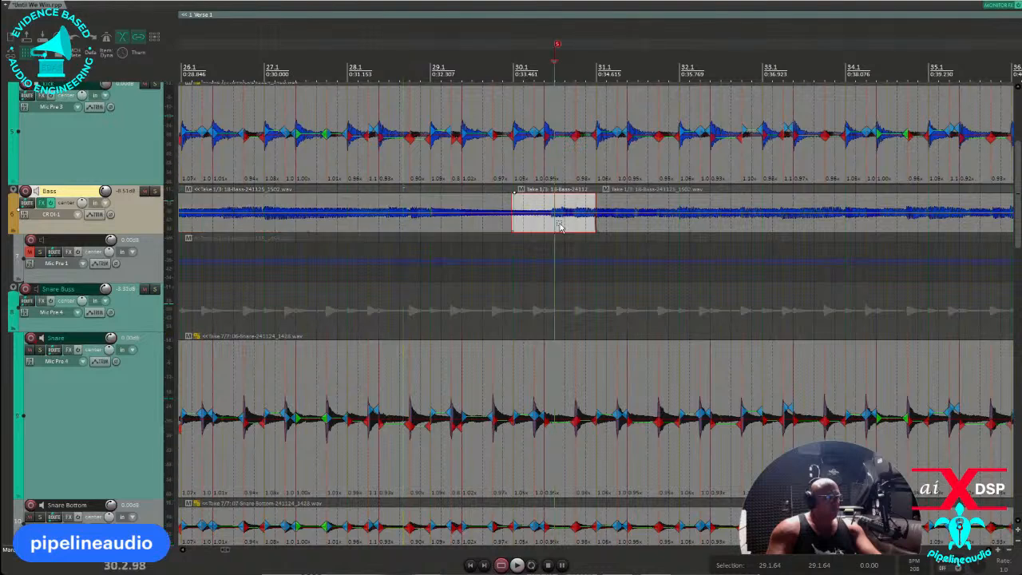
{"action": "key", "text": "Delete"}
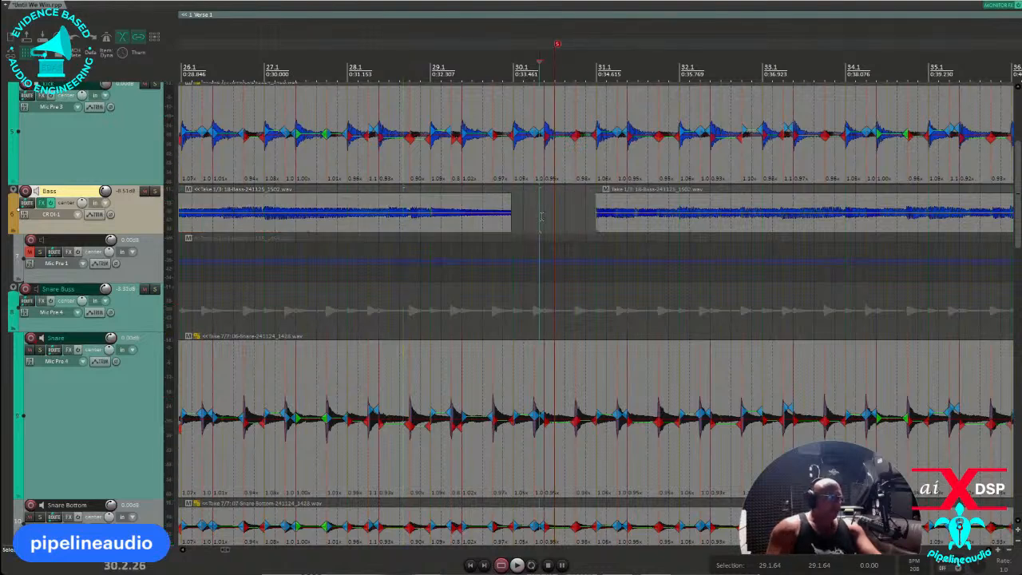
Step: Place the copied bass notes in the gap near 30.2 and extend both ends to overlap the neighbouring bass items
{"action": "left_click_drag", "start_coordinate": [570, 206], "coordinate": [598, 224]}
{"action": "scroll", "coordinate": [597, 224], "scroll_direction": "up", "scroll_amount": 5}
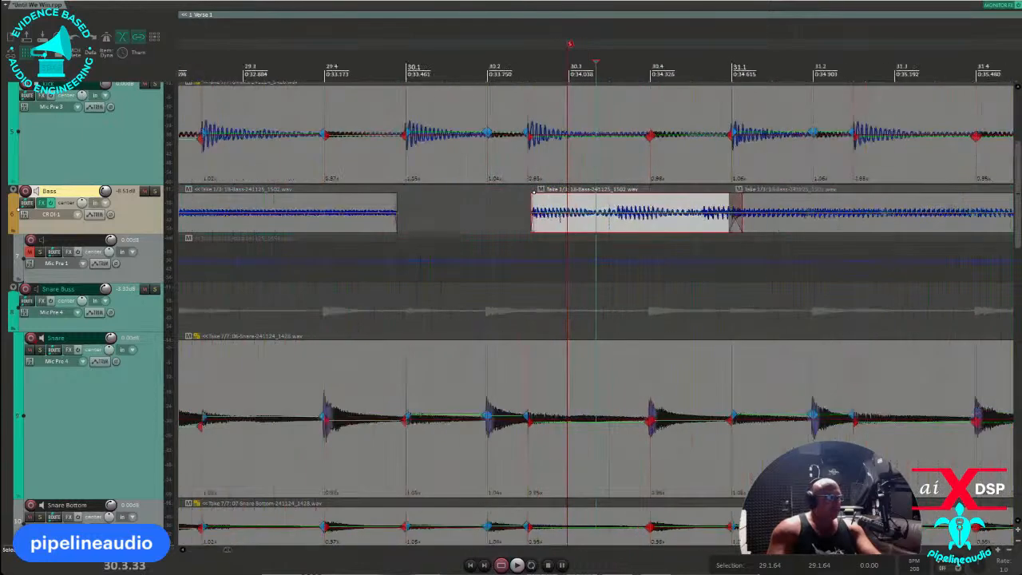
{"action": "left_click", "coordinate": [492, 229]}
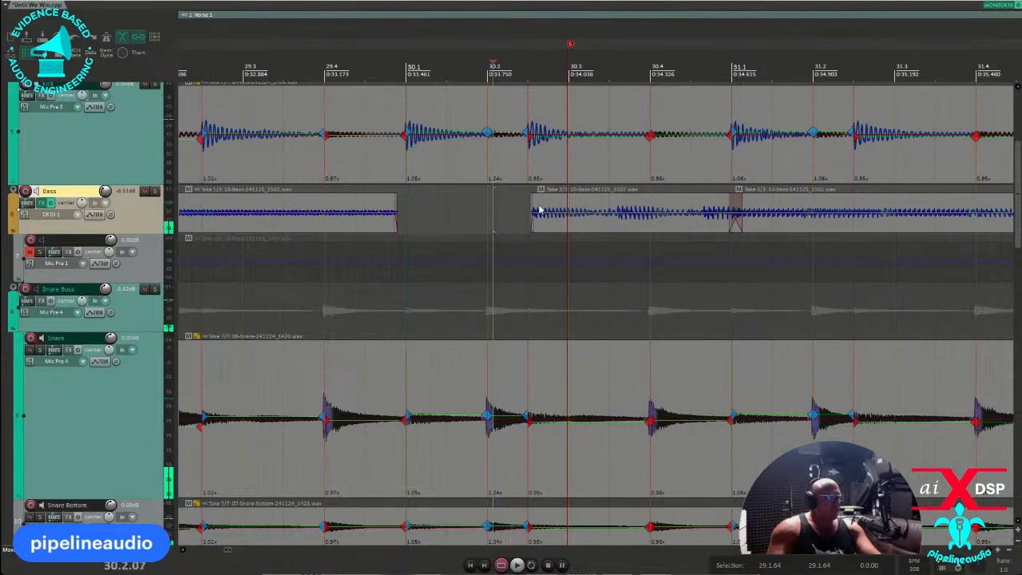
{"action": "left_click_drag", "start_coordinate": [529, 210], "coordinate": [391, 233]}
Step: Play the patched bass around bar 30 and nudge the inserted item slightly earlier so it starts at 29.4.75
{"action": "left_click", "coordinate": [355, 226]}
{"action": "key", "text": "space"}
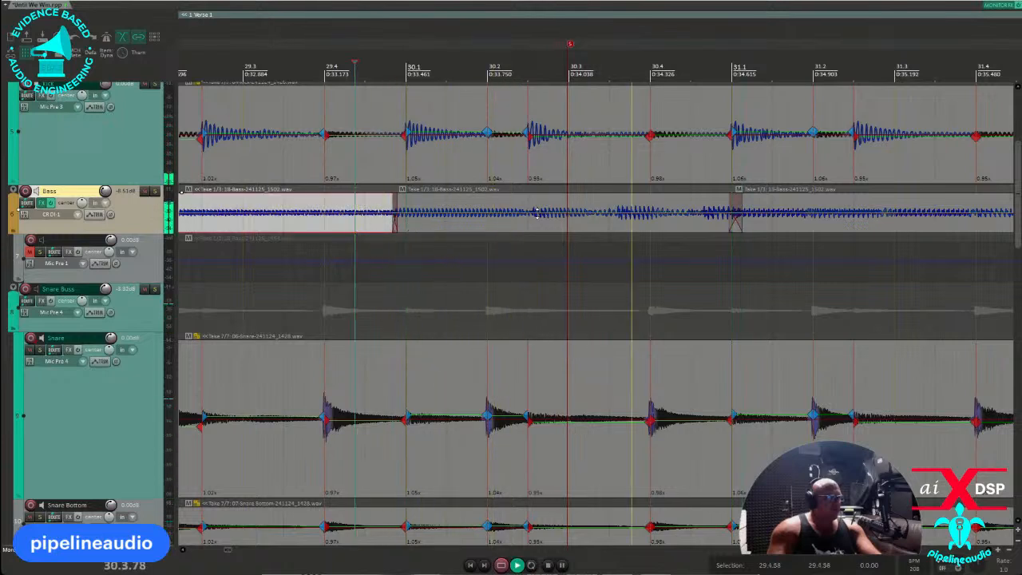
{"action": "key", "text": "space"}
{"action": "left_click", "coordinate": [616, 210]}
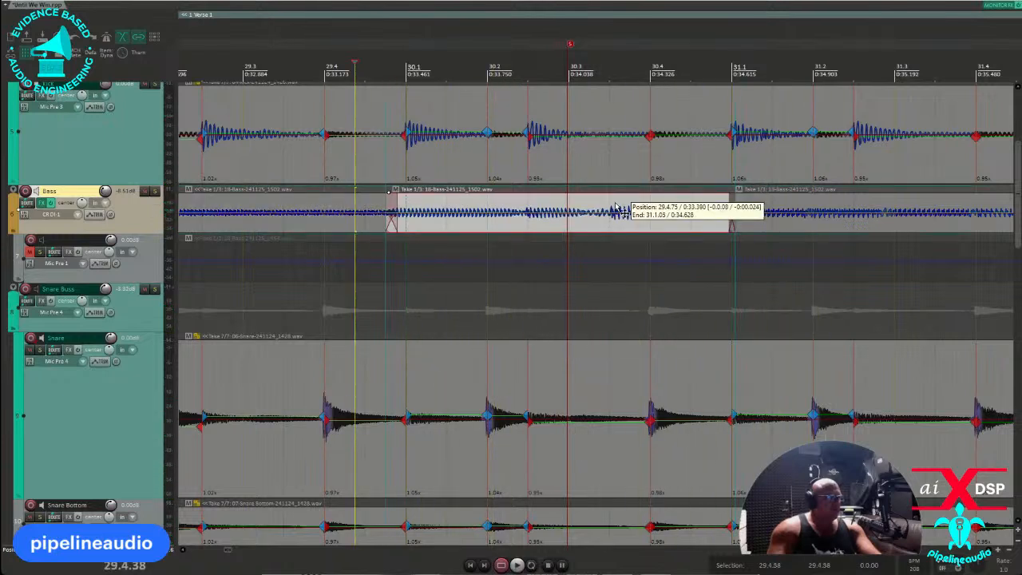
{"action": "key", "text": "space"}
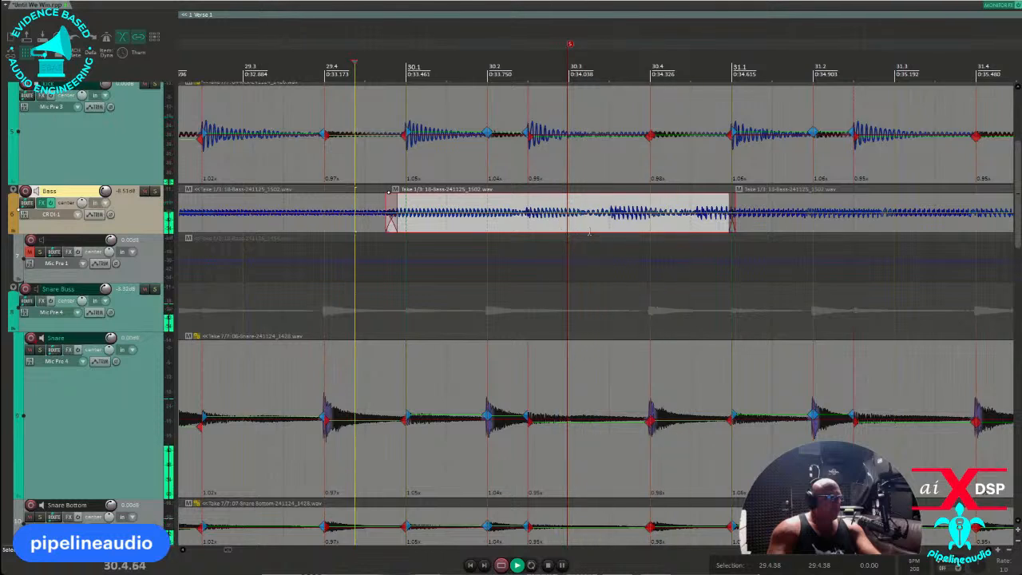
{"action": "key", "text": "space"}
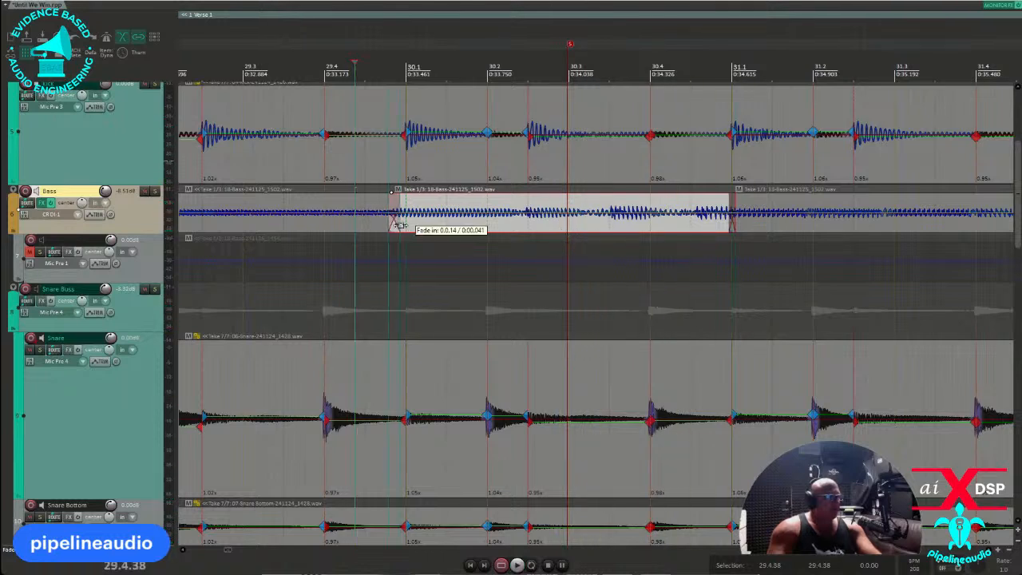
Step: Shorten the bass patch by moving its leading crossfade to just after 30.2 and its trailing crossfade to just after 30.3
{"action": "left_click_drag", "start_coordinate": [399, 225], "coordinate": [522, 227]}
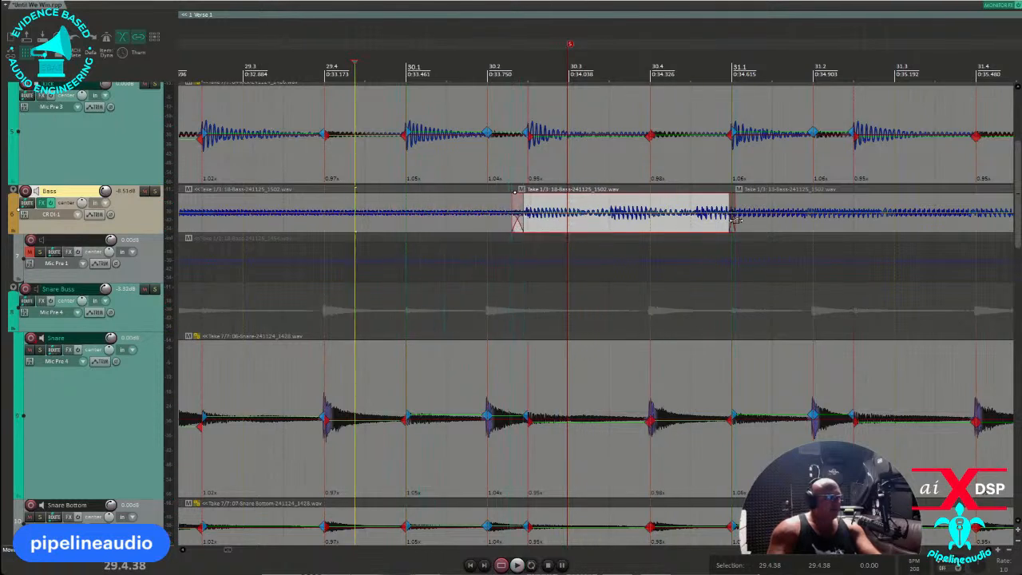
{"action": "left_click_drag", "start_coordinate": [733, 220], "coordinate": [590, 225]}
Step: Play the shortened bass patch from 29.4.97 and again from 29.2.53 to check its timing and crossfades
{"action": "left_click", "coordinate": [406, 223]}
{"action": "key", "text": "space"}
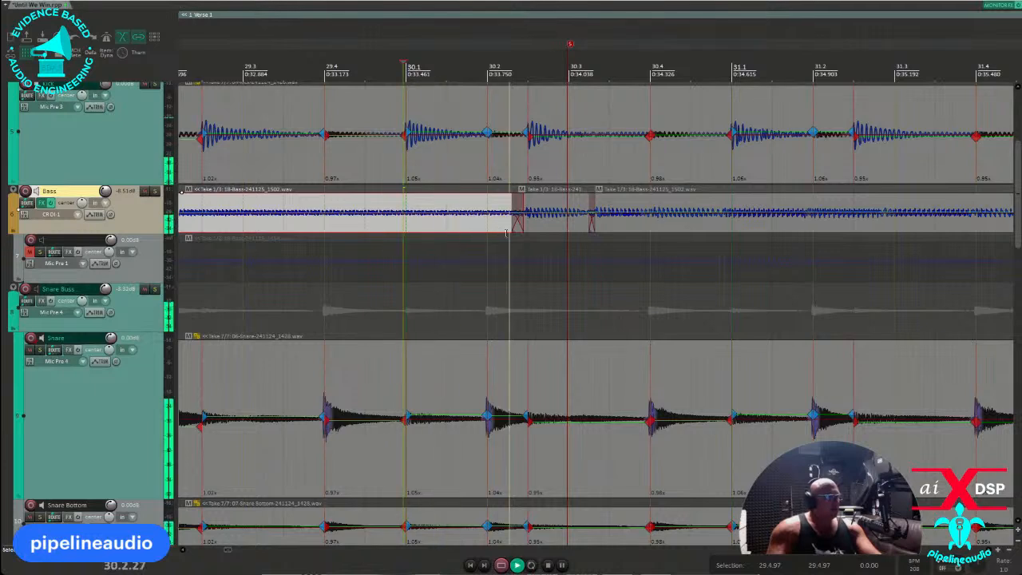
{"action": "key", "text": "space"}
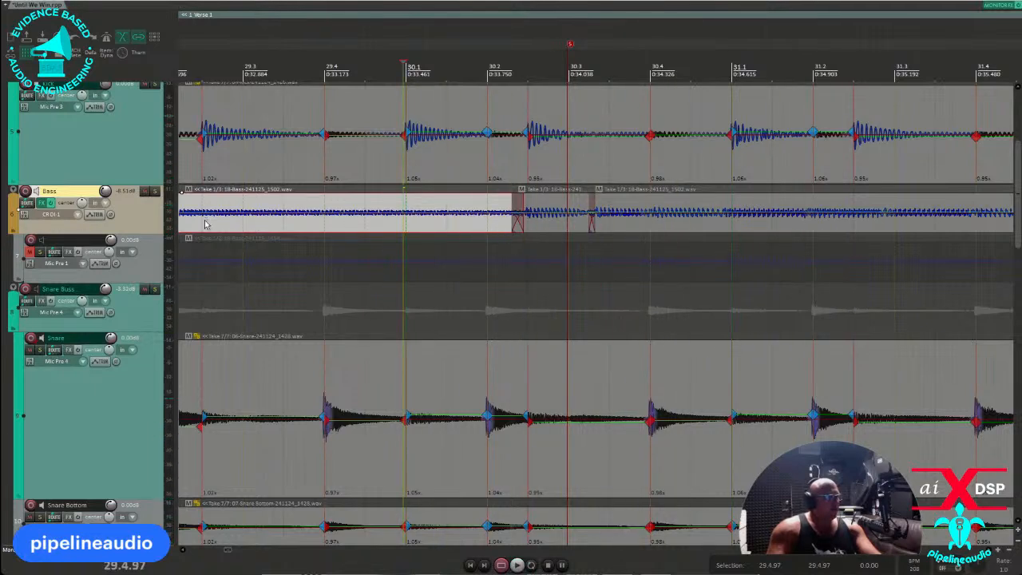
{"action": "left_click", "coordinate": [204, 224]}
{"action": "key", "text": "space"}
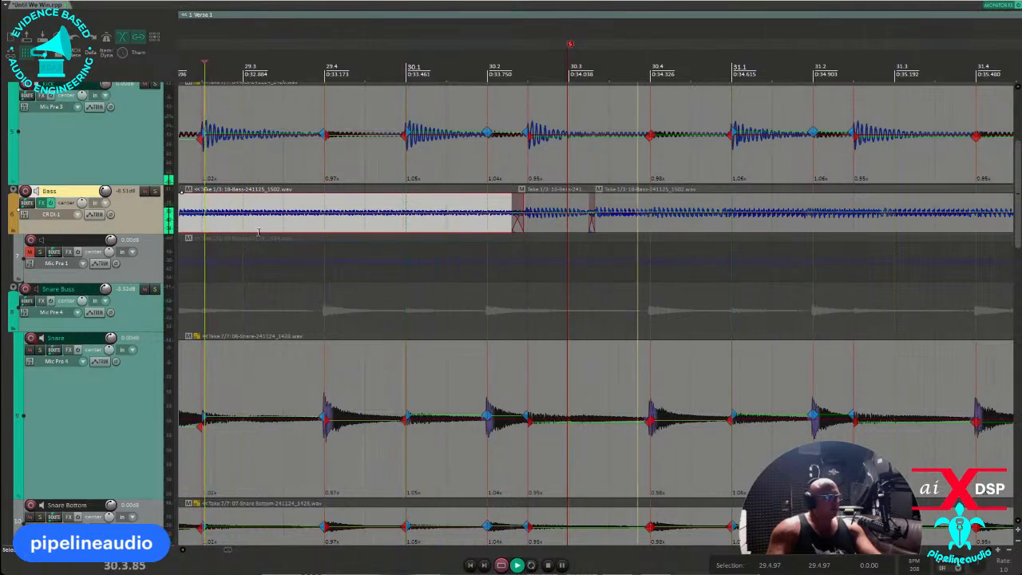
{"action": "key", "text": "space"}
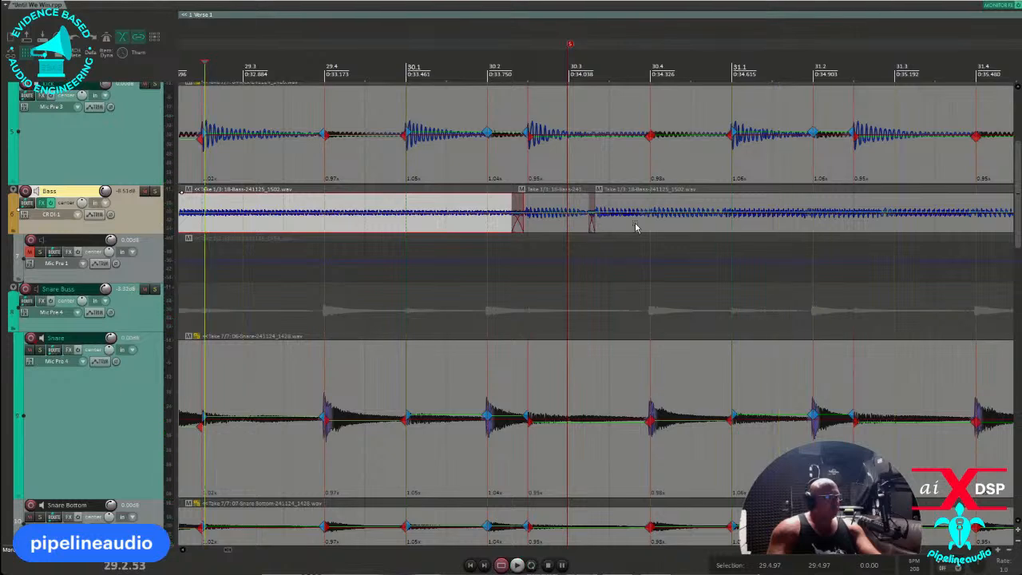
Step: Play the bass from just before 27.1 and inspect the patch and its crossfades between 30.2 and 30.3 against the kick
{"action": "scroll", "coordinate": [633, 227], "scroll_direction": "down", "scroll_amount": 10}
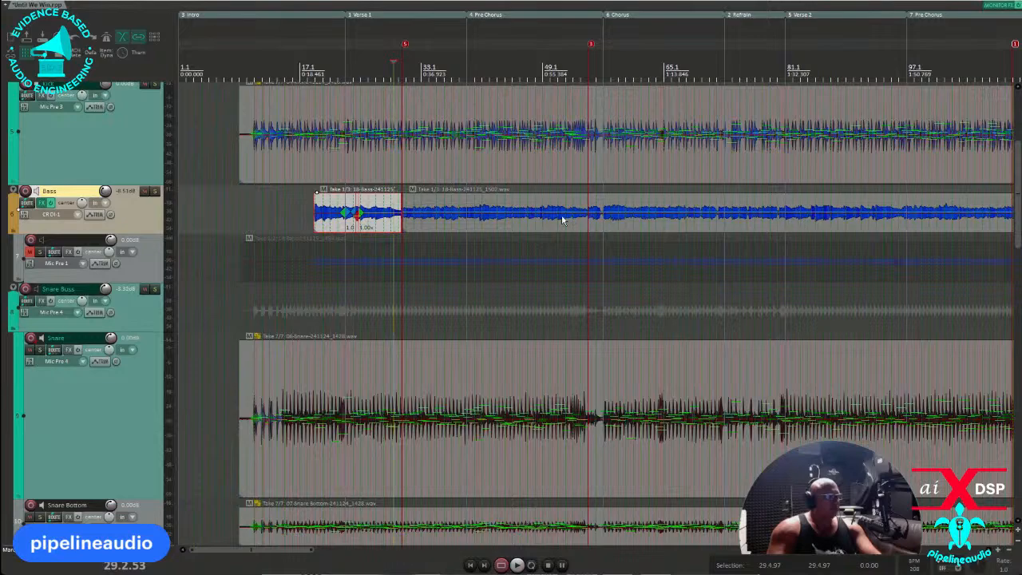
{"action": "scroll", "coordinate": [562, 221], "scroll_direction": "up", "scroll_amount": 8}
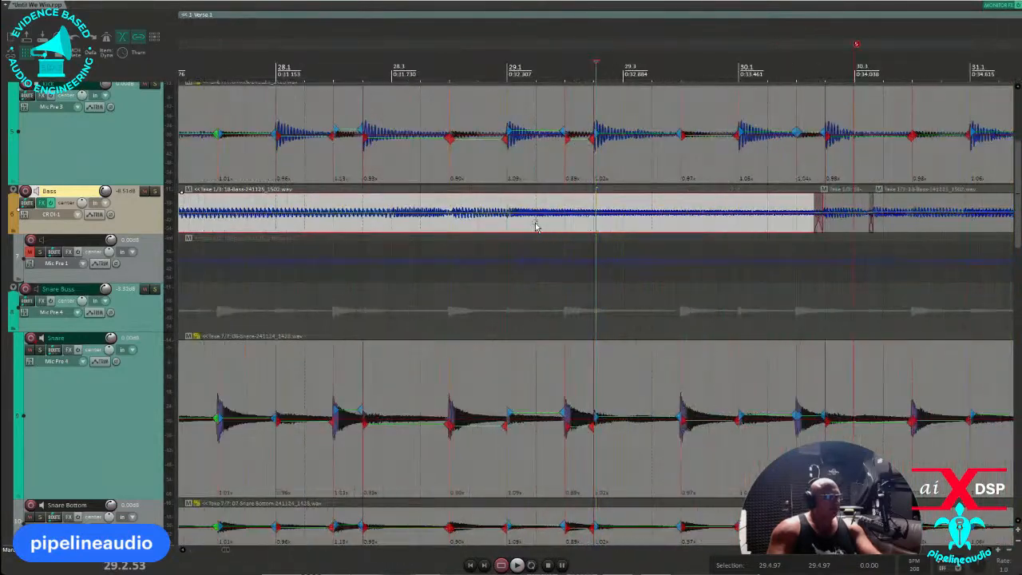
{"action": "scroll", "coordinate": [535, 228], "scroll_direction": "down", "scroll_amount": 2}
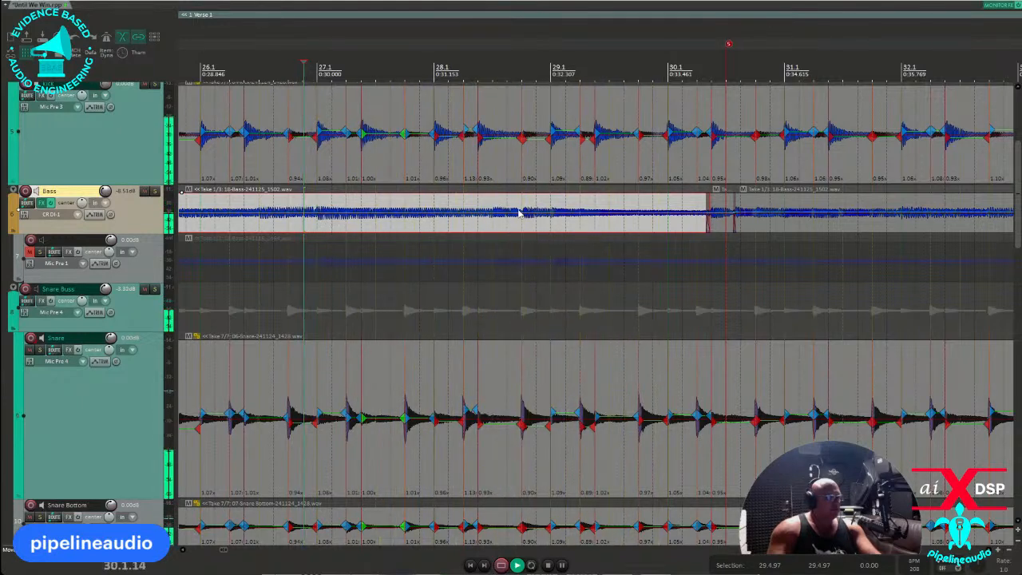
{"action": "key", "text": "space"}
{"action": "left_click", "coordinate": [710, 221]}
{"action": "scroll", "coordinate": [697, 227], "scroll_direction": "up", "scroll_amount": 3}
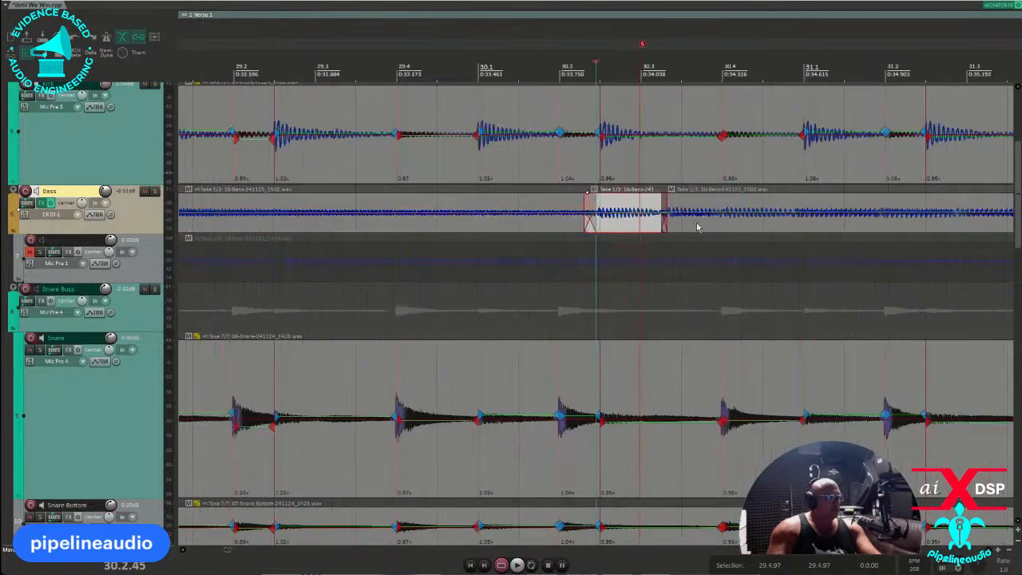
{"action": "scroll", "coordinate": [519, 156], "scroll_direction": "up", "scroll_amount": 3}
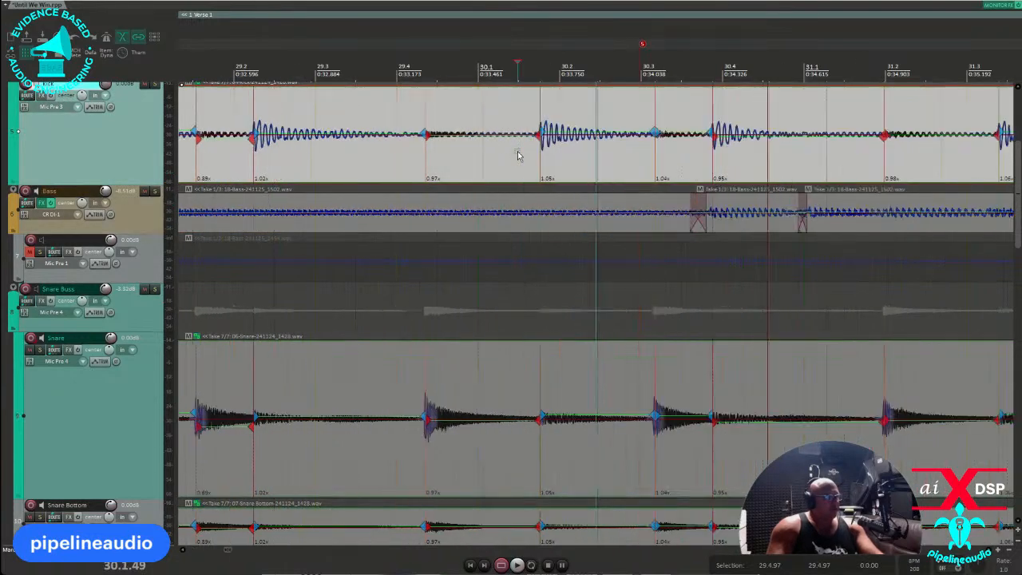
{"action": "scroll", "coordinate": [547, 166], "scroll_direction": "down", "scroll_amount": 2}
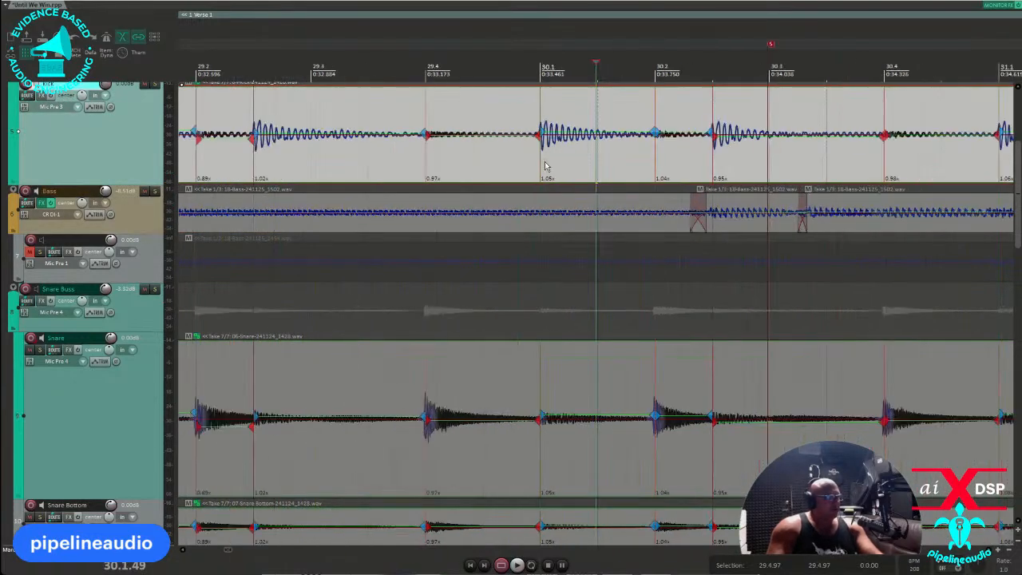
{"action": "scroll", "coordinate": [774, 203], "scroll_direction": "down", "scroll_amount": 2}
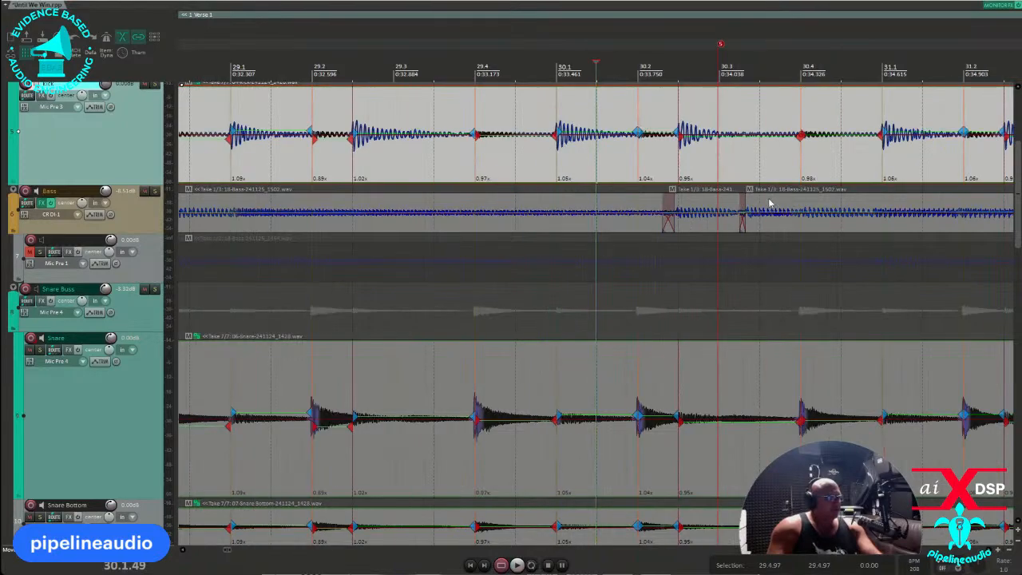
Step: Play the bass and drums from the start of Verse 2 at 81.1 to compare the same phrase
{"action": "scroll", "coordinate": [769, 206], "scroll_direction": "down", "scroll_amount": 10}
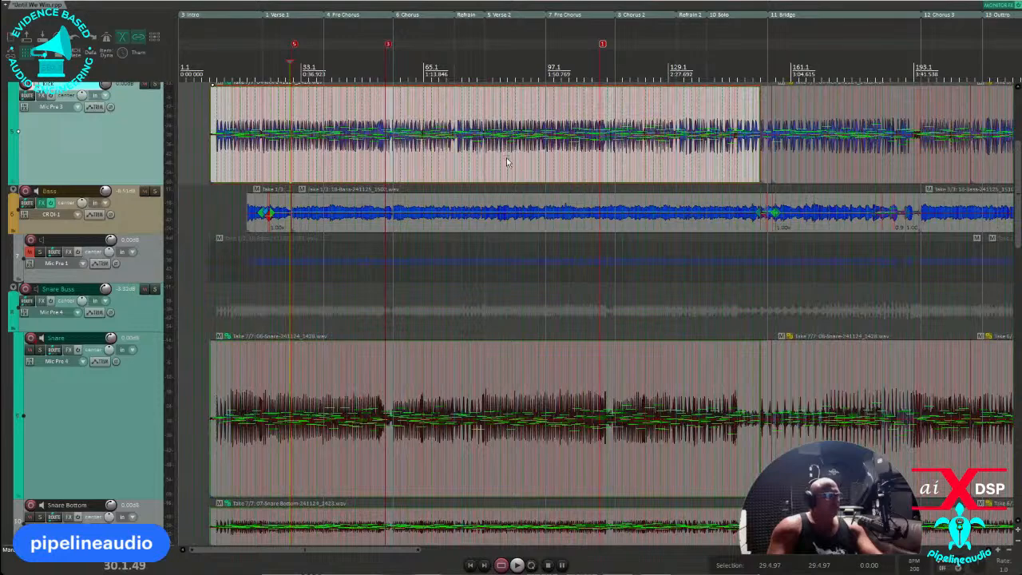
{"action": "scroll", "coordinate": [506, 160], "scroll_direction": "up", "scroll_amount": 8}
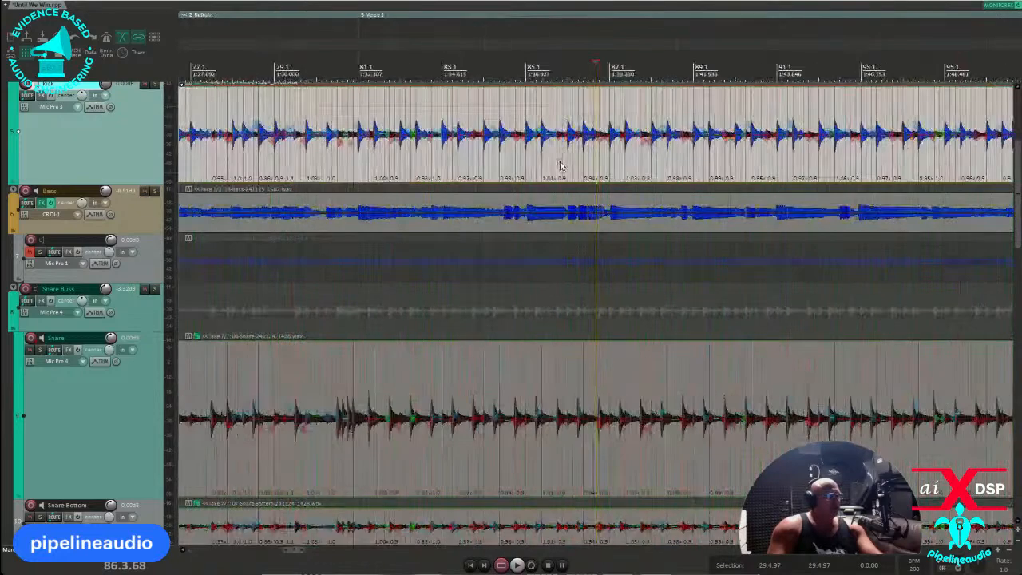
{"action": "left_click", "coordinate": [446, 170]}
{"action": "scroll", "coordinate": [445, 170], "scroll_direction": "up", "scroll_amount": 3}
{"action": "left_click", "coordinate": [353, 174]}
{"action": "key", "text": "space"}
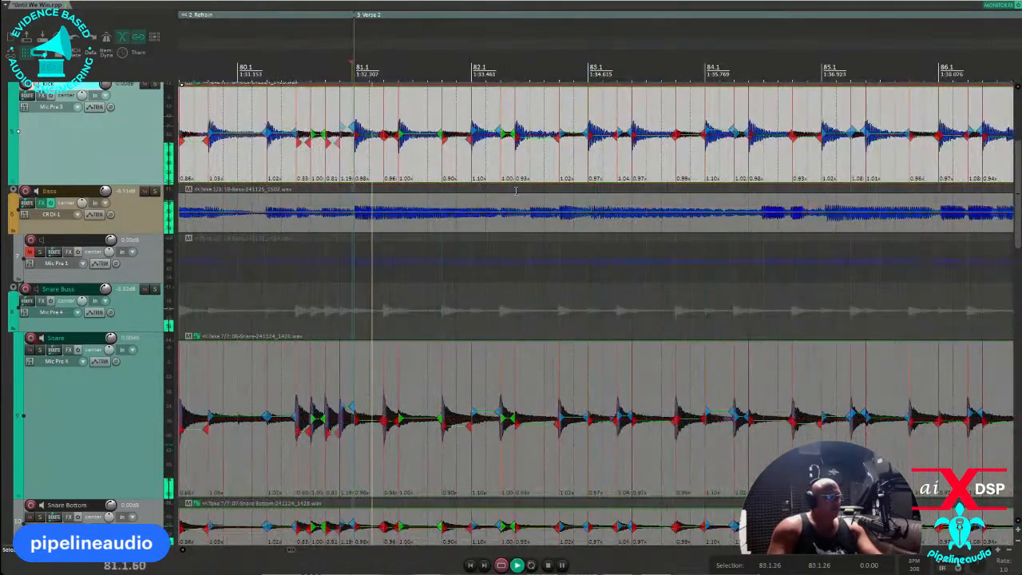
{"action": "scroll", "coordinate": [668, 185], "scroll_direction": "down", "scroll_amount": 1}
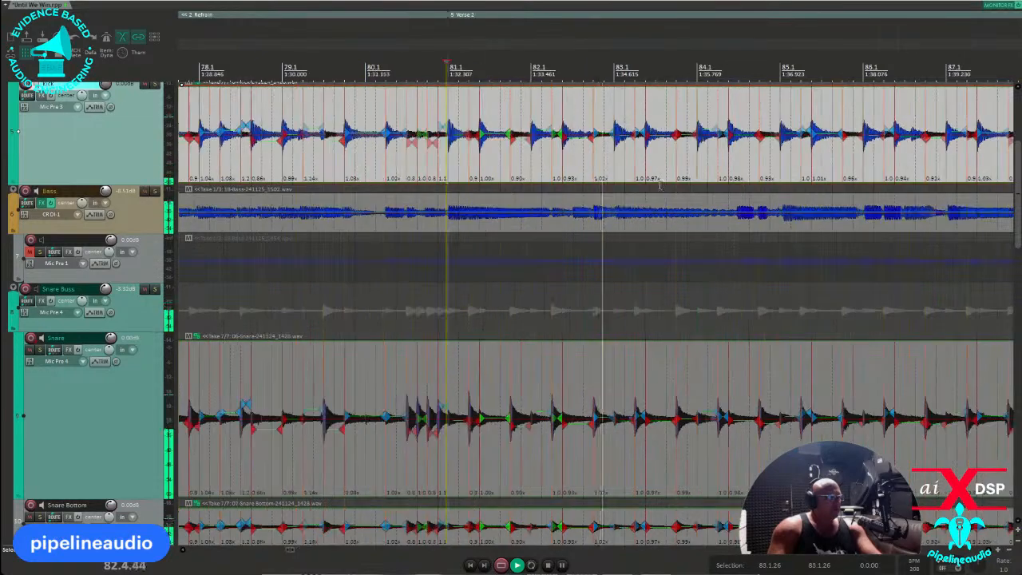
Step: Follow Verse 2 to bar 88, then play from 87.4.94 to examine the bass notes between 88.2 and 89.1
{"action": "left_click", "coordinate": [859, 167]}
{"action": "scroll", "coordinate": [848, 166], "scroll_direction": "up", "scroll_amount": 2}
{"action": "scroll", "coordinate": [846, 166], "scroll_direction": "down", "scroll_amount": 4}
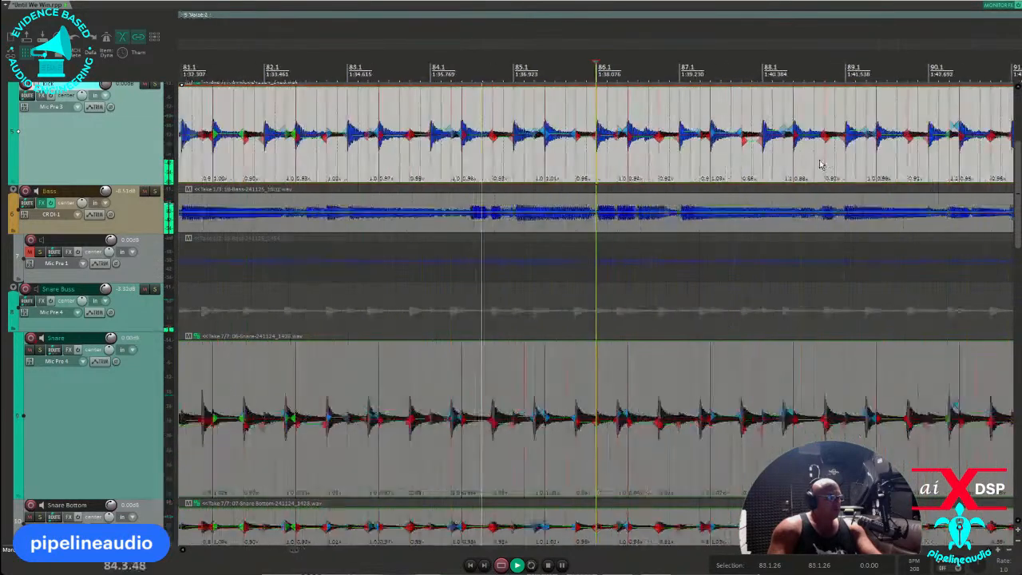
{"action": "scroll", "coordinate": [719, 180], "scroll_direction": "up", "scroll_amount": 2}
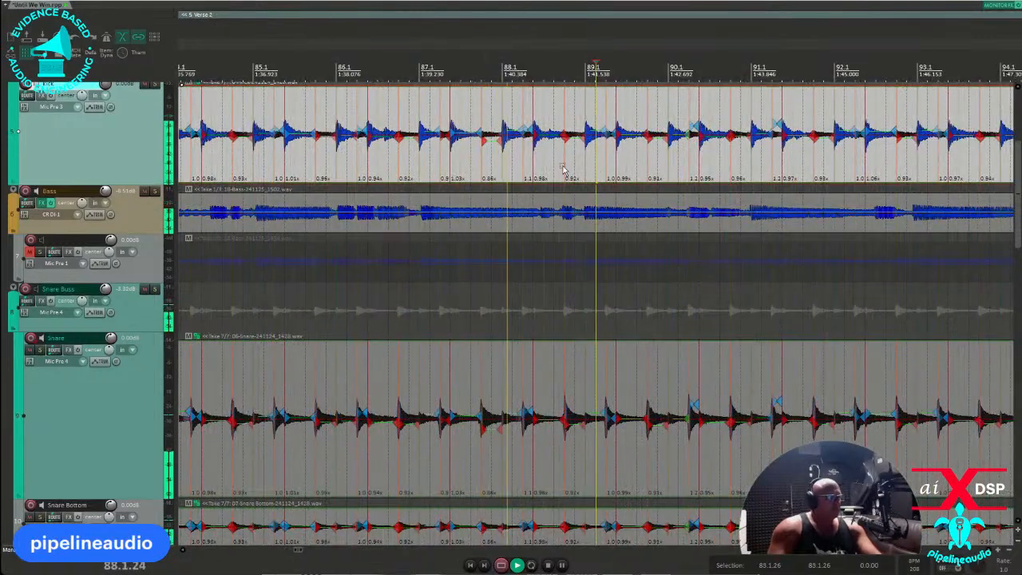
{"action": "scroll", "coordinate": [561, 167], "scroll_direction": "up", "scroll_amount": 4}
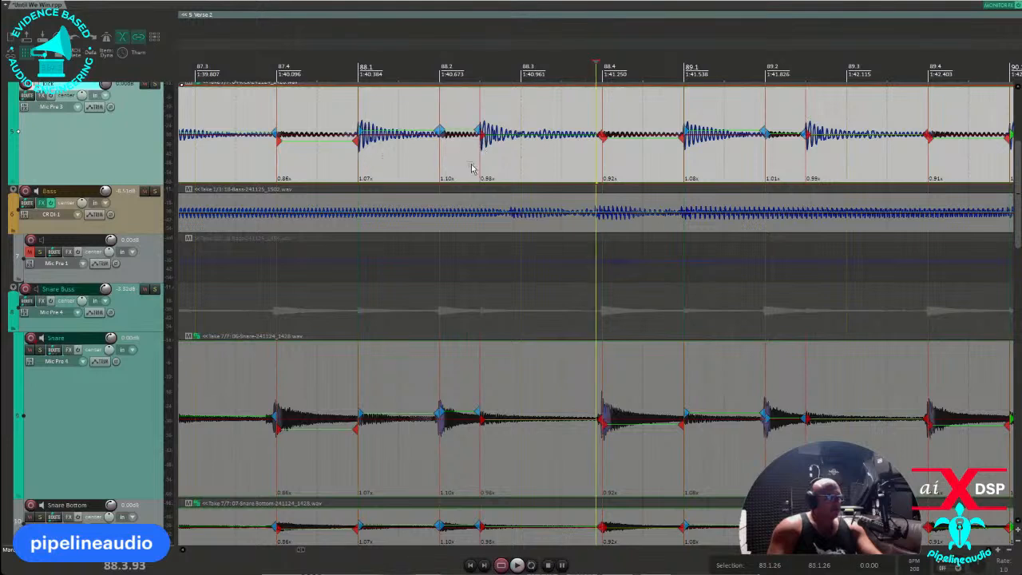
{"action": "left_click", "coordinate": [352, 166]}
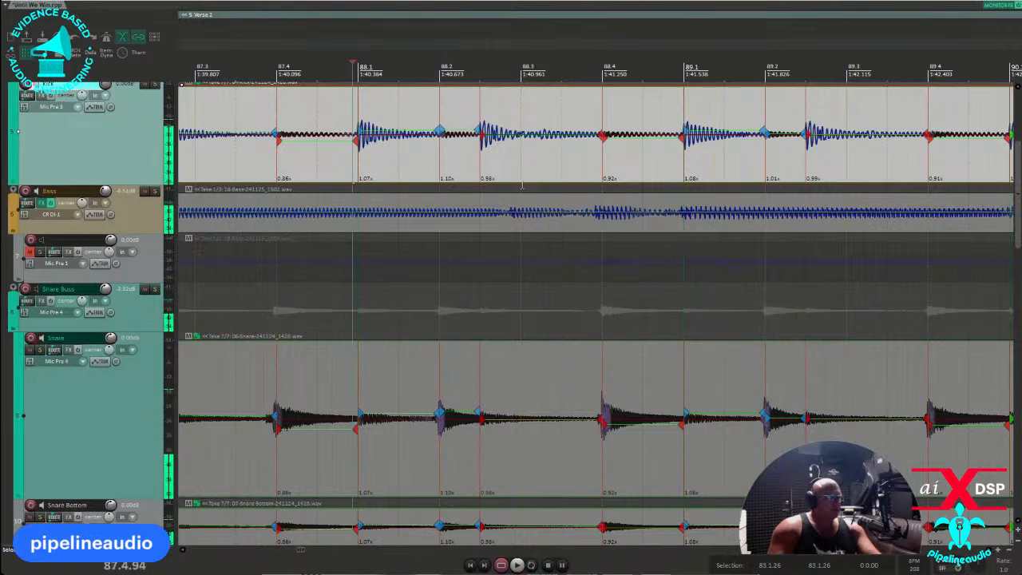
{"action": "key", "text": "space"}
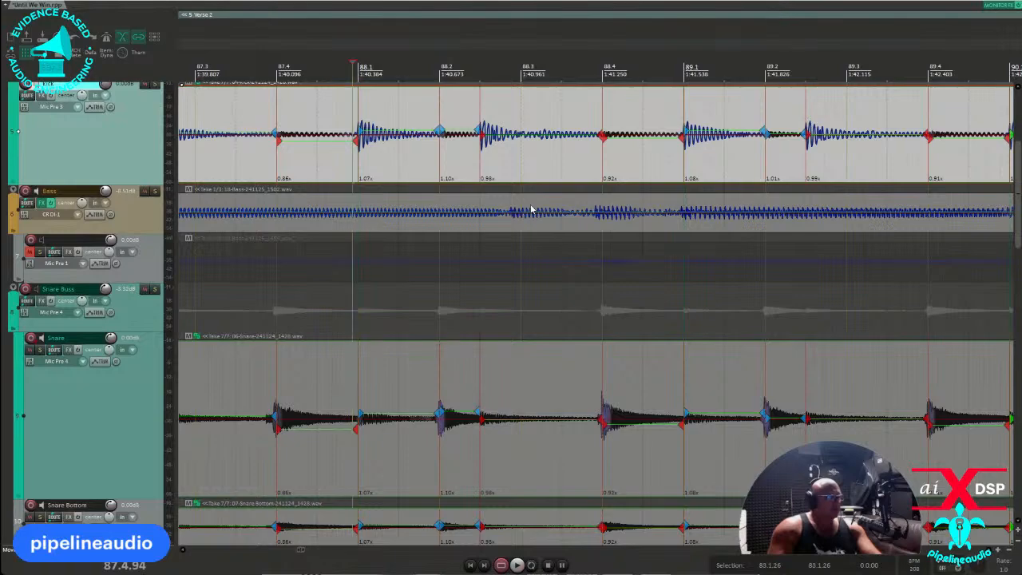
Step: Extend the end of the Verse 1 bass patch to just before 31.1 and slip its audio later to align the note with 30.4
{"action": "scroll", "coordinate": [531, 209], "scroll_direction": "down", "scroll_amount": 10}
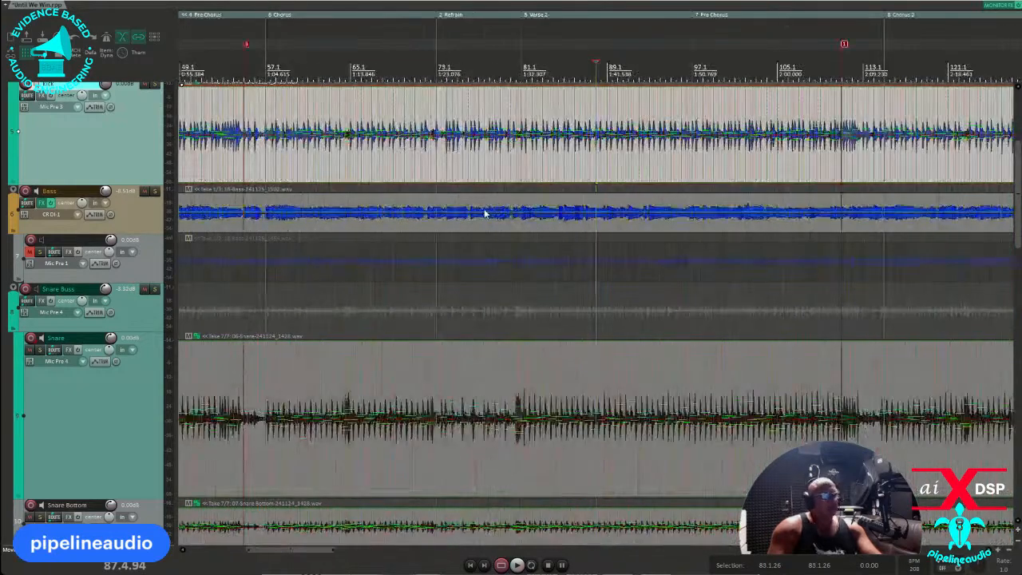
{"action": "scroll", "coordinate": [484, 214], "scroll_direction": "down", "scroll_amount": 4}
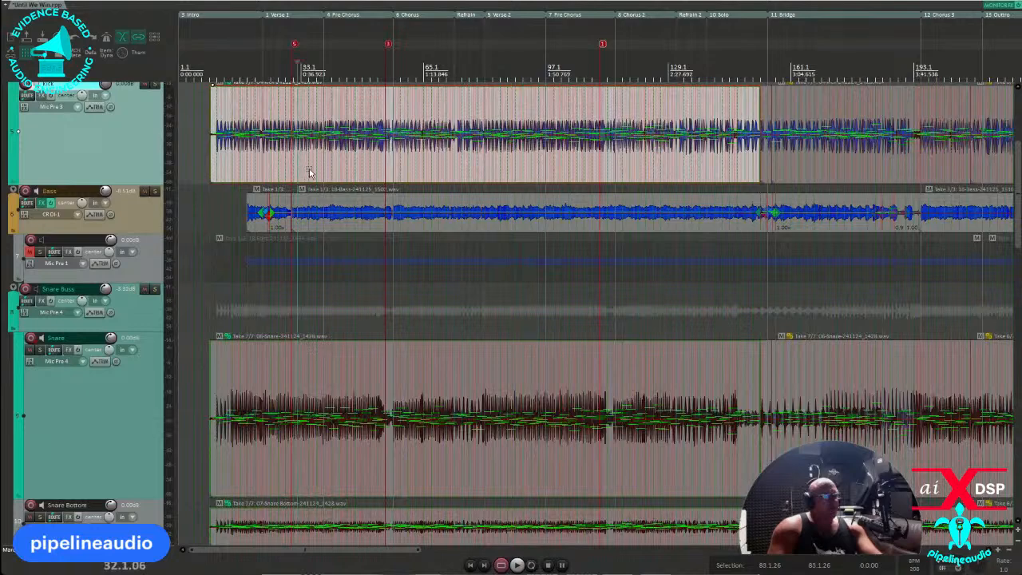
{"action": "scroll", "coordinate": [309, 173], "scroll_direction": "up", "scroll_amount": 12}
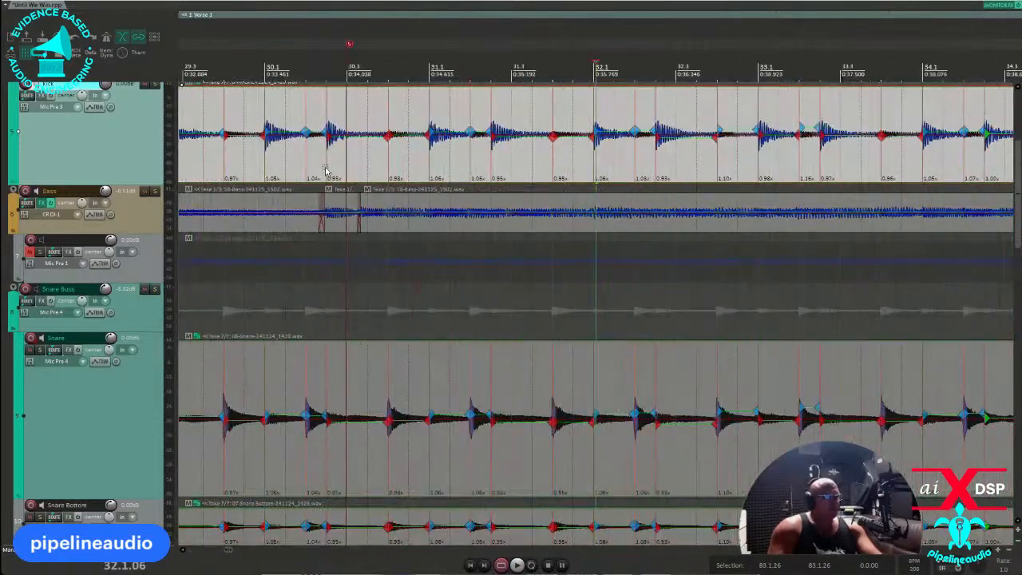
{"action": "scroll", "coordinate": [326, 173], "scroll_direction": "up", "scroll_amount": 3}
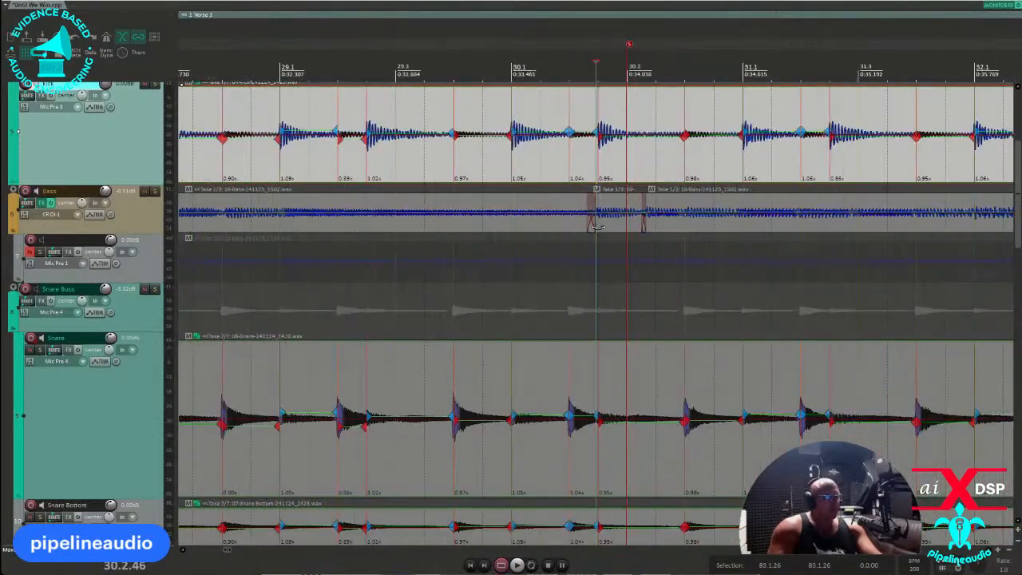
{"action": "left_click_drag", "start_coordinate": [649, 226], "coordinate": [739, 233]}
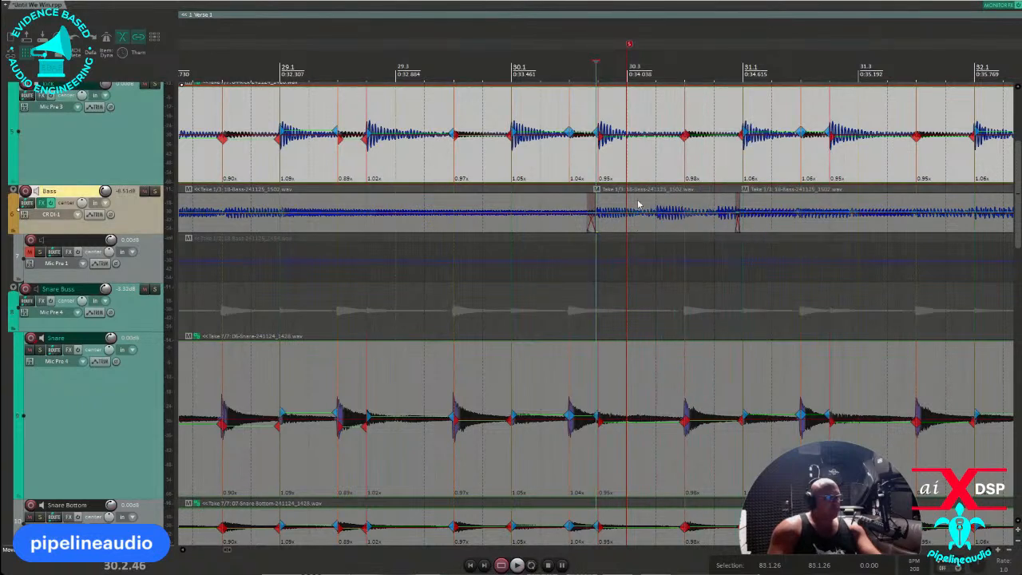
{"action": "left_click_drag", "start_coordinate": [672, 209], "coordinate": [695, 206]}
Step: Play the extended bass patch from 29.4.71 and move its leading crossfade to just before 30.3
{"action": "left_click", "coordinate": [496, 222]}
{"action": "key", "text": "space"}
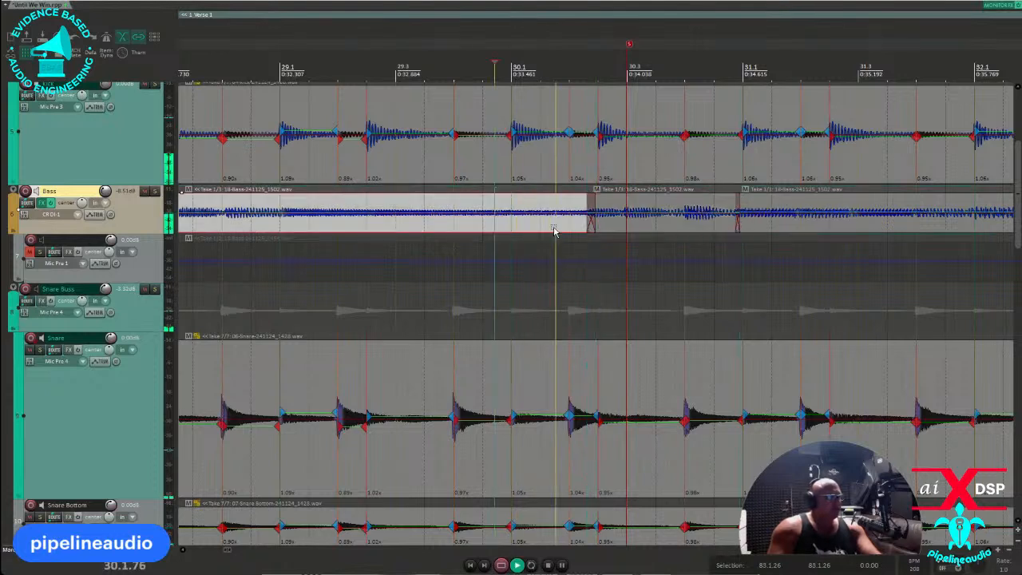
{"action": "key", "text": "space"}
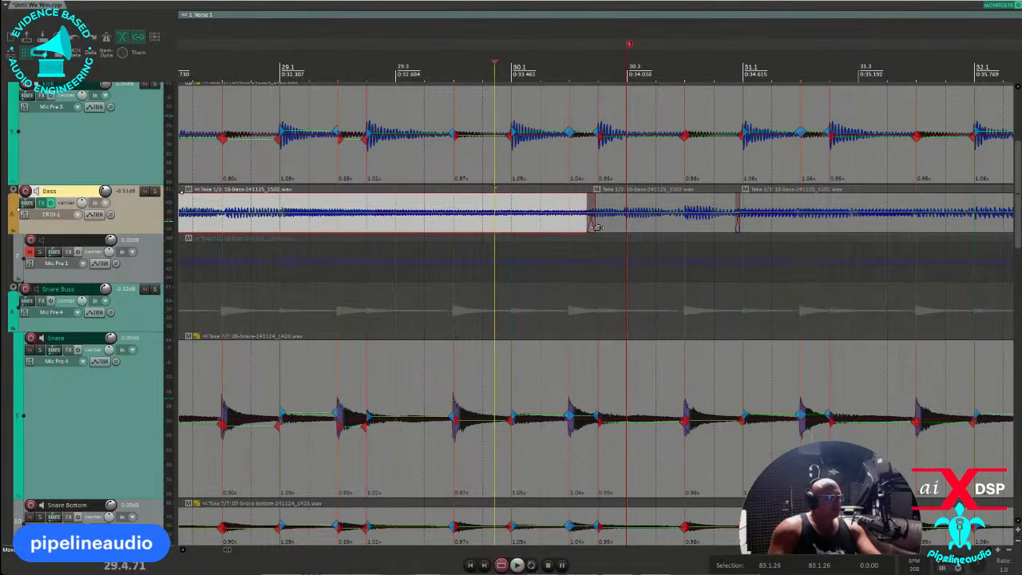
{"action": "left_click_drag", "start_coordinate": [602, 231], "coordinate": [625, 227]}
Step: Play the revised bass patch from 29.3.29 and again from just before 27.1 to check its timing against the drums
{"action": "left_click", "coordinate": [413, 216]}
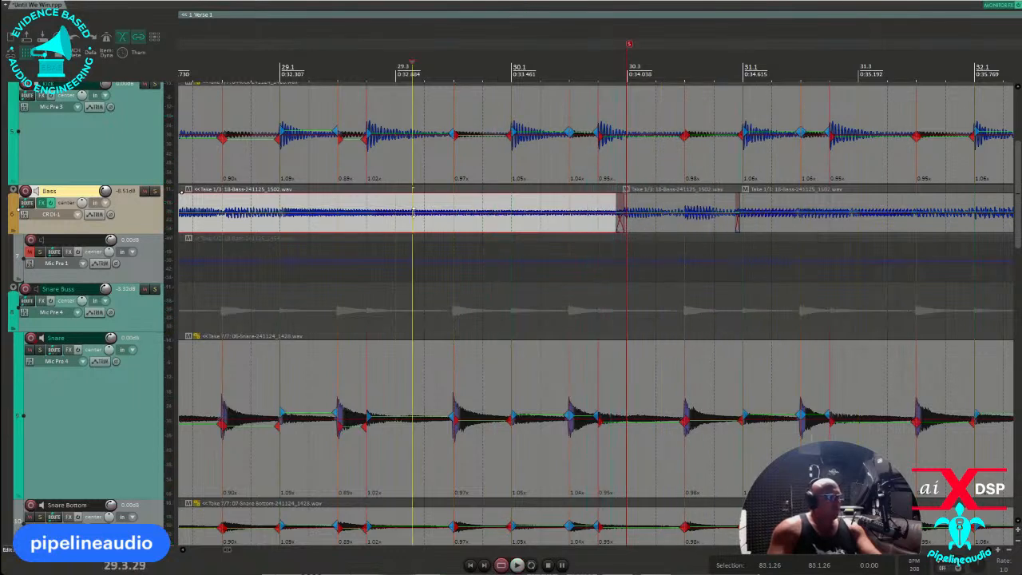
{"action": "key", "text": "space"}
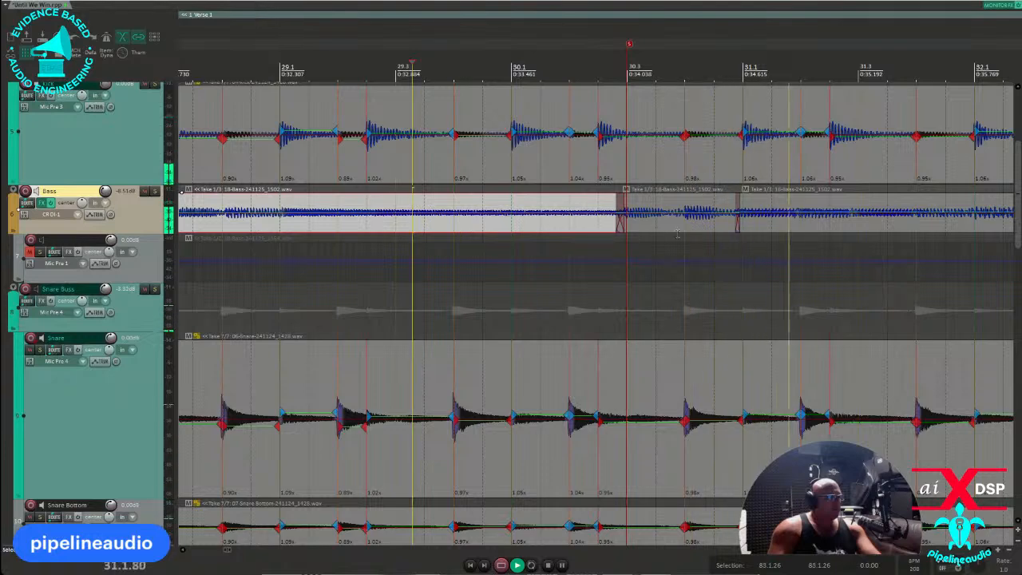
{"action": "key", "text": "space"}
{"action": "scroll", "coordinate": [647, 226], "scroll_direction": "down", "scroll_amount": 2}
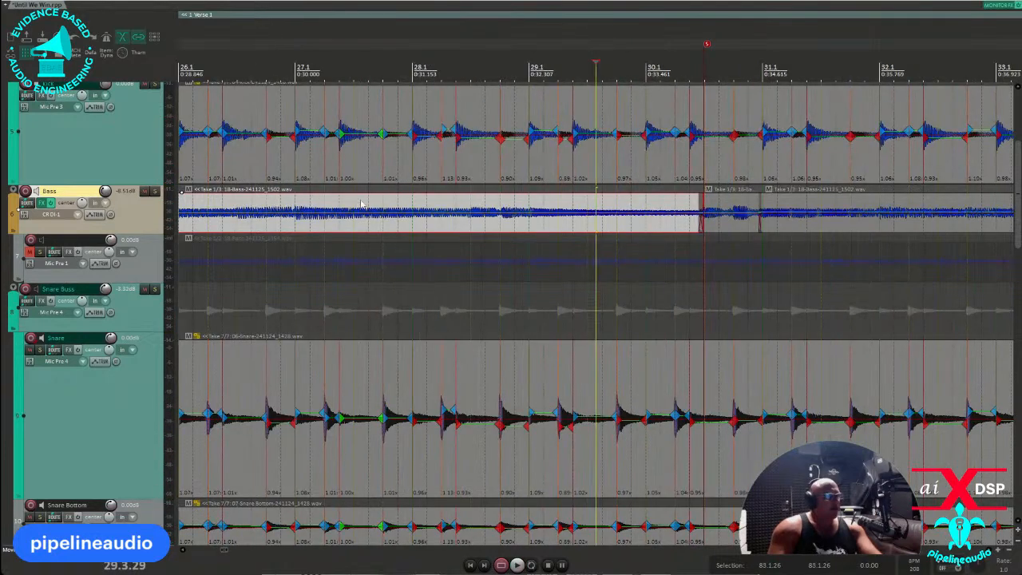
{"action": "key", "text": "space"}
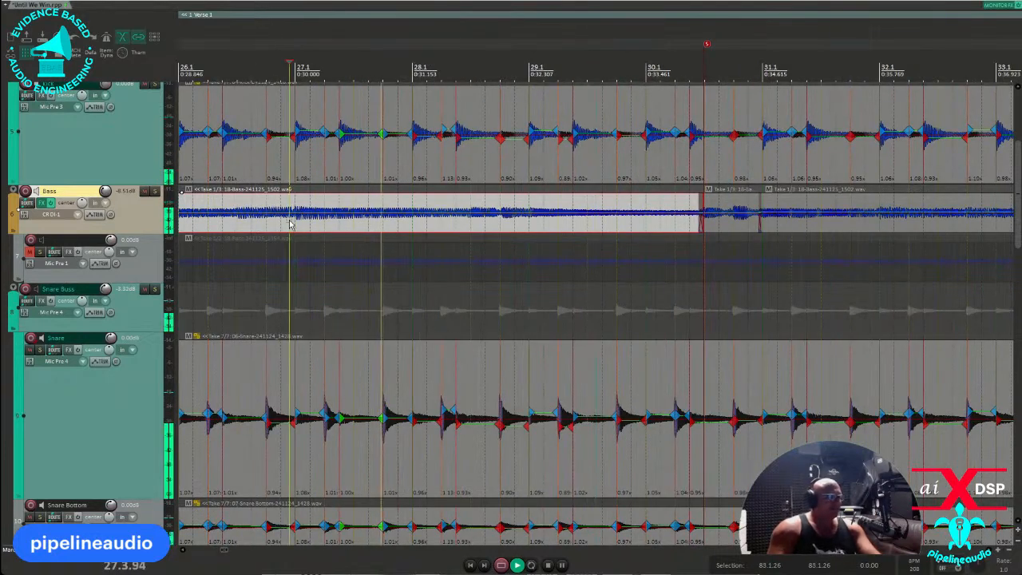
{"action": "key", "text": "space"}
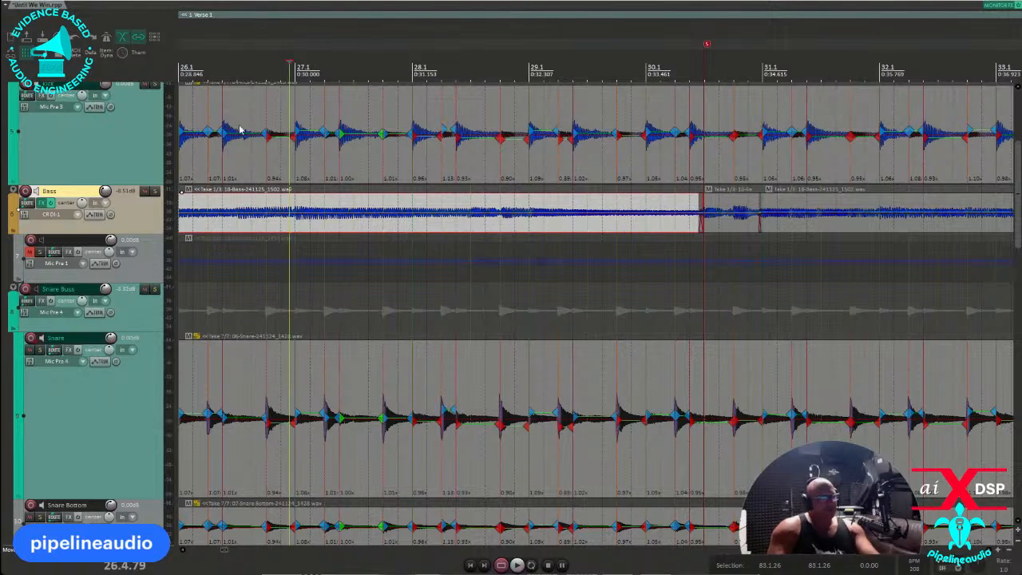
{"action": "left_click", "coordinate": [287, 163]}
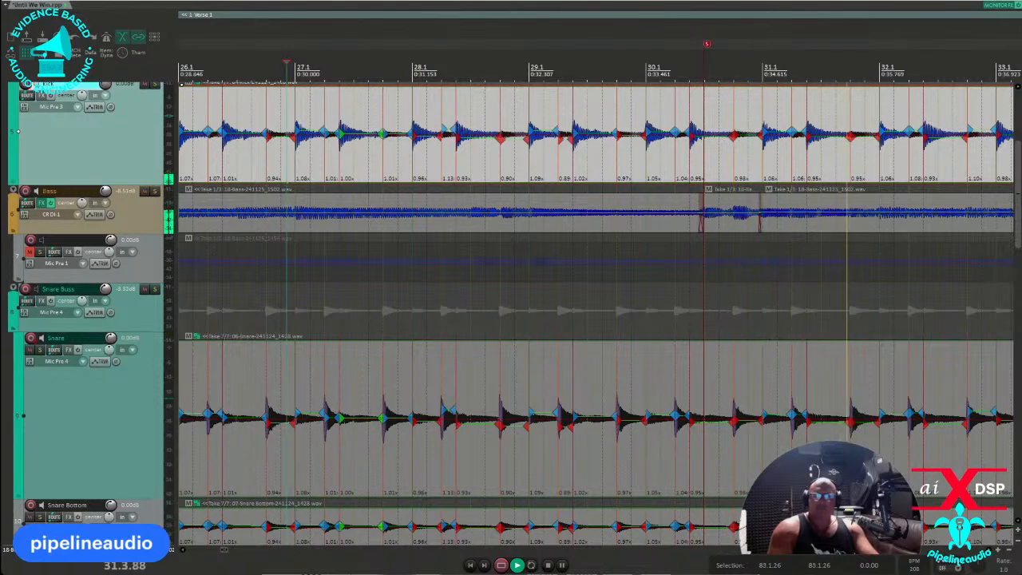
Step: Play the bass item following the patch from 31.1 and examine its waveform around bar 35
{"action": "left_click", "coordinate": [855, 213]}
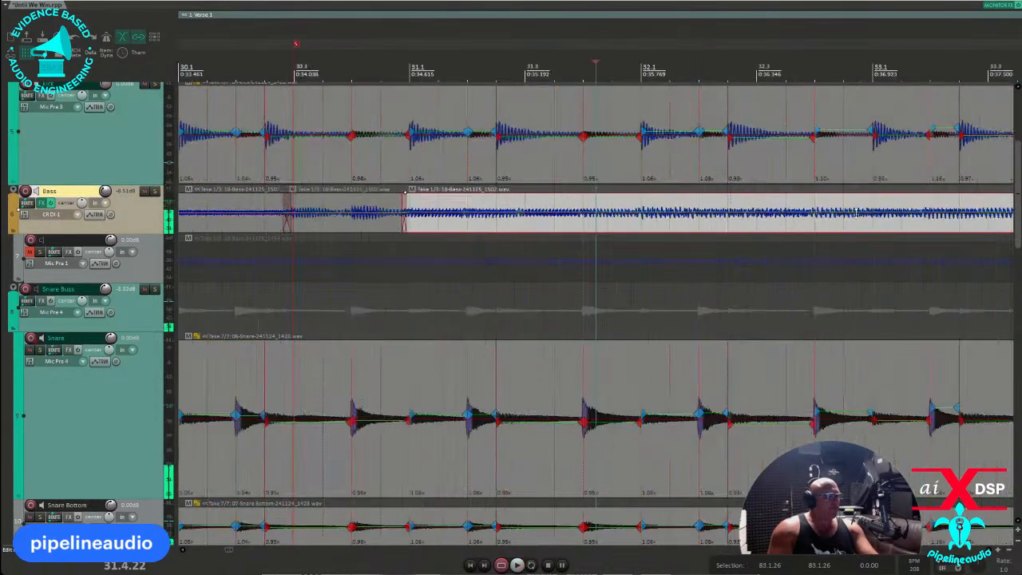
{"action": "left_click", "coordinate": [408, 224]}
{"action": "key", "text": "space"}
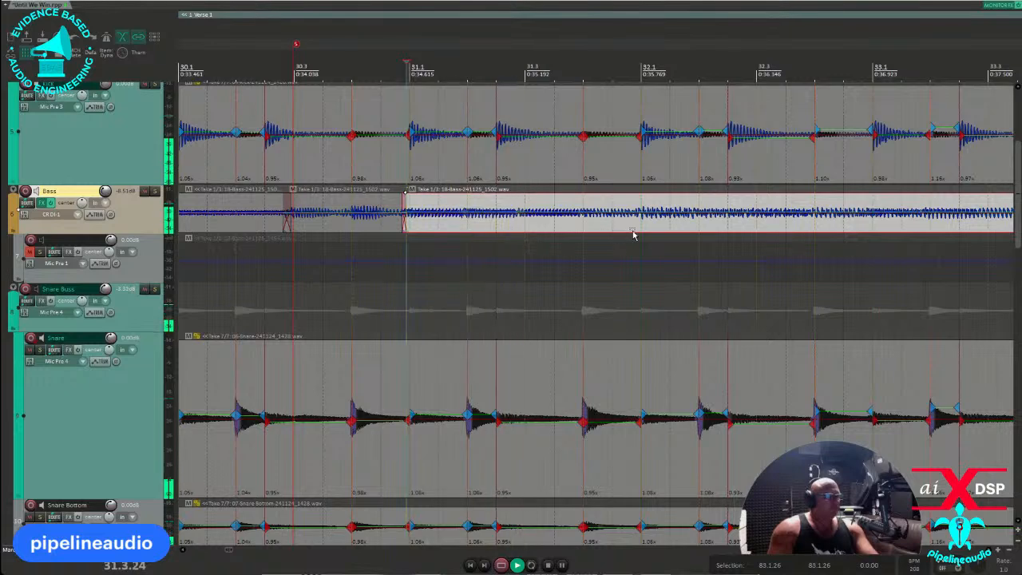
{"action": "scroll", "coordinate": [641, 228], "scroll_direction": "down", "scroll_amount": 2}
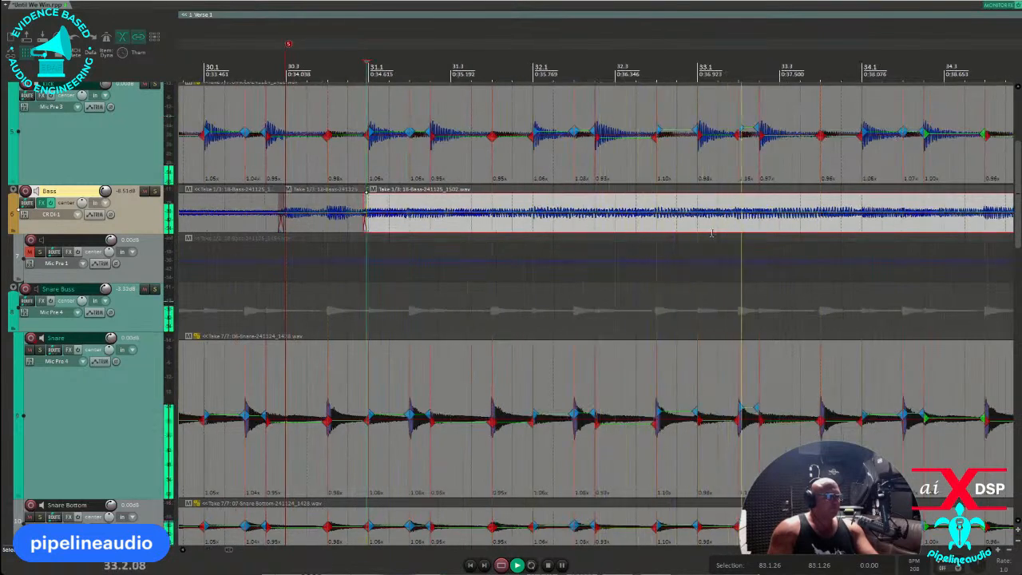
{"action": "scroll", "coordinate": [702, 232], "scroll_direction": "down", "scroll_amount": 3}
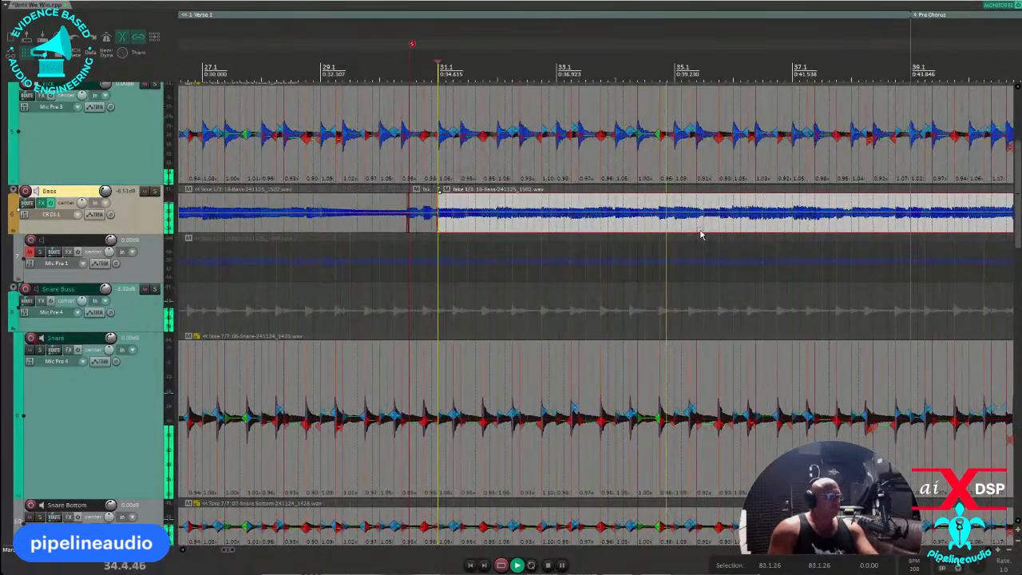
{"action": "key", "text": "space"}
{"action": "left_click", "coordinate": [707, 220]}
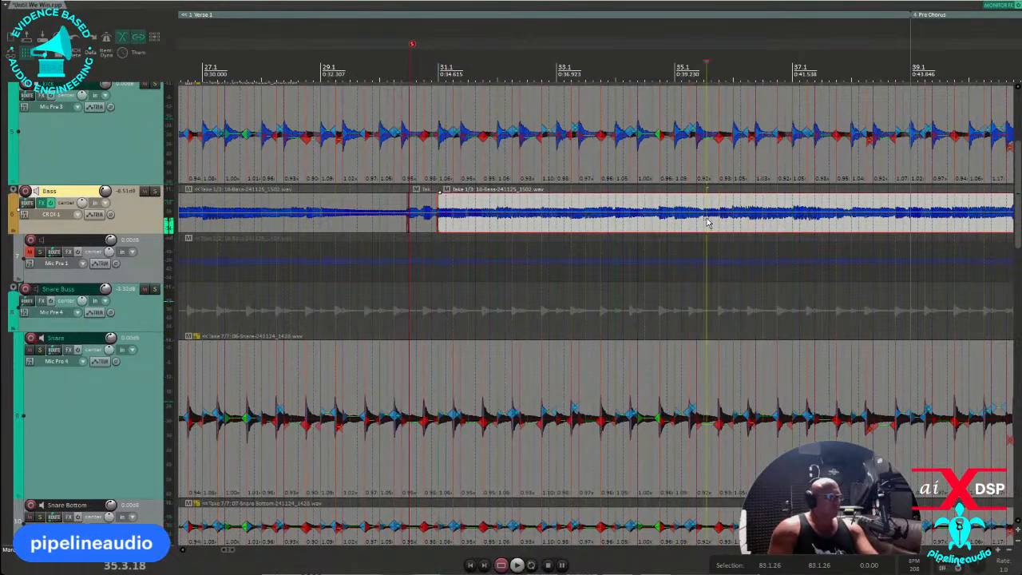
{"action": "scroll", "coordinate": [708, 220], "scroll_direction": "up", "scroll_amount": 3}
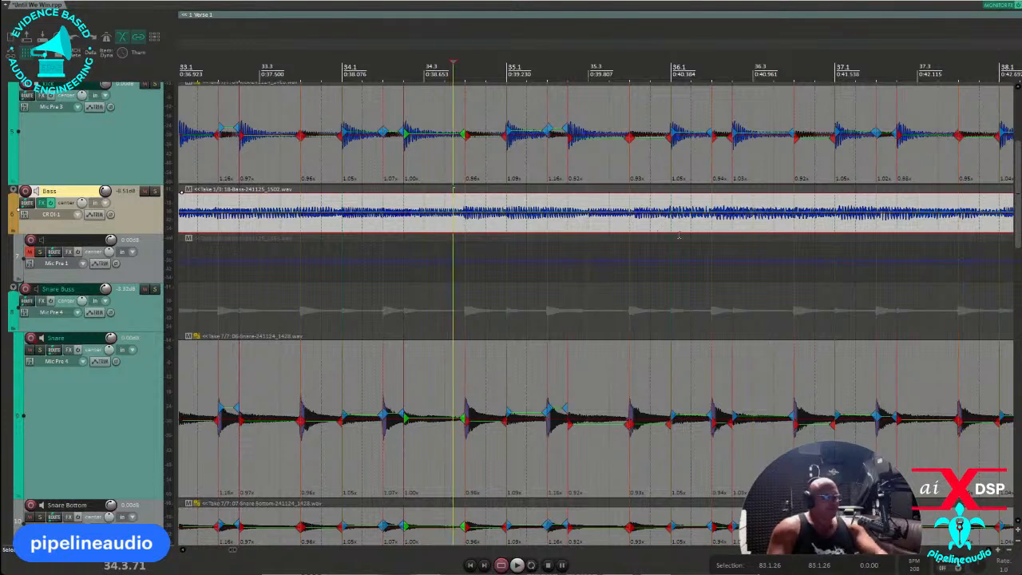
Step: Play the bass item from 34.3.71 through the Pre Chorus to about 47.3 to check its timing against the drums
{"action": "scroll", "coordinate": [669, 240], "scroll_direction": "up", "scroll_amount": 2}
{"action": "scroll", "coordinate": [647, 241], "scroll_direction": "down", "scroll_amount": 2}
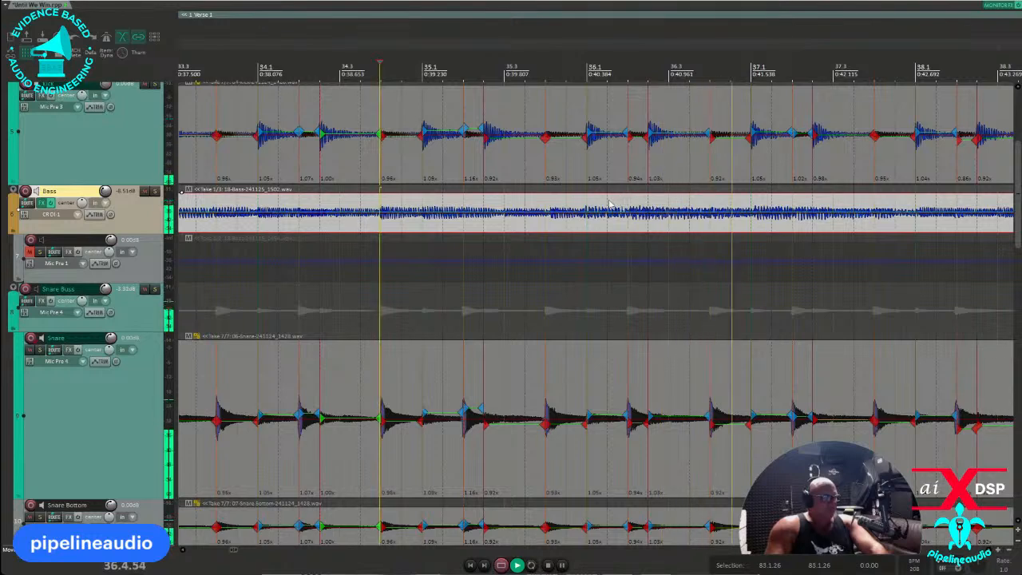
{"action": "scroll", "coordinate": [721, 211], "scroll_direction": "down", "scroll_amount": 2}
{"action": "scroll", "coordinate": [721, 212], "scroll_direction": "down", "scroll_amount": 2}
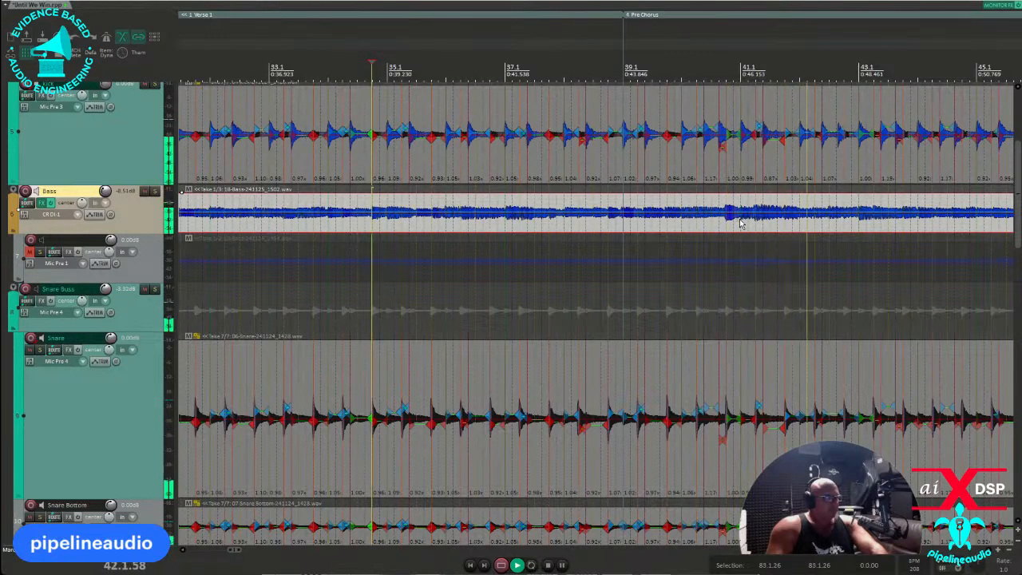
{"action": "scroll", "coordinate": [740, 222], "scroll_direction": "down", "scroll_amount": 1}
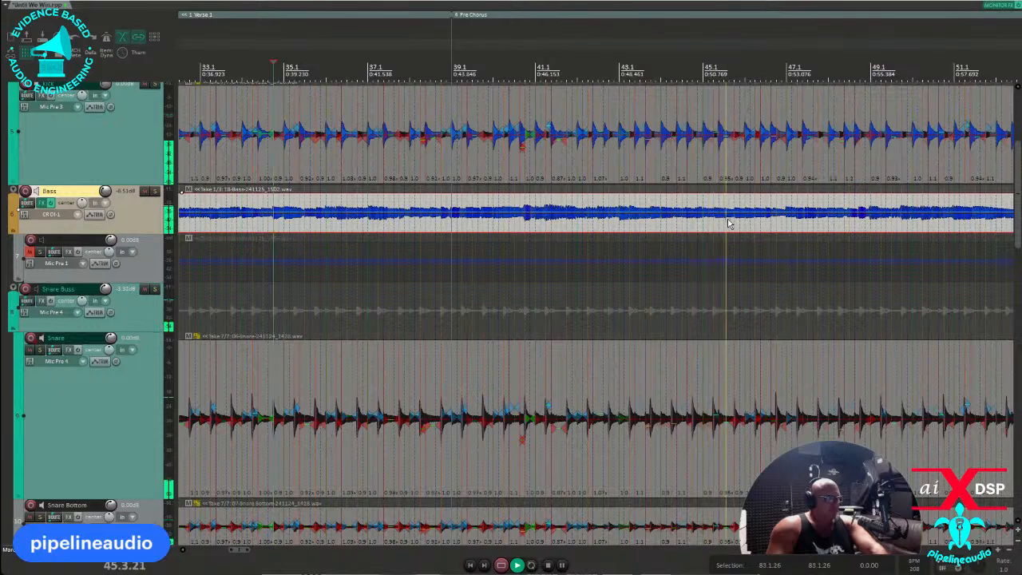
{"action": "scroll", "coordinate": [728, 223], "scroll_direction": "down", "scroll_amount": 1}
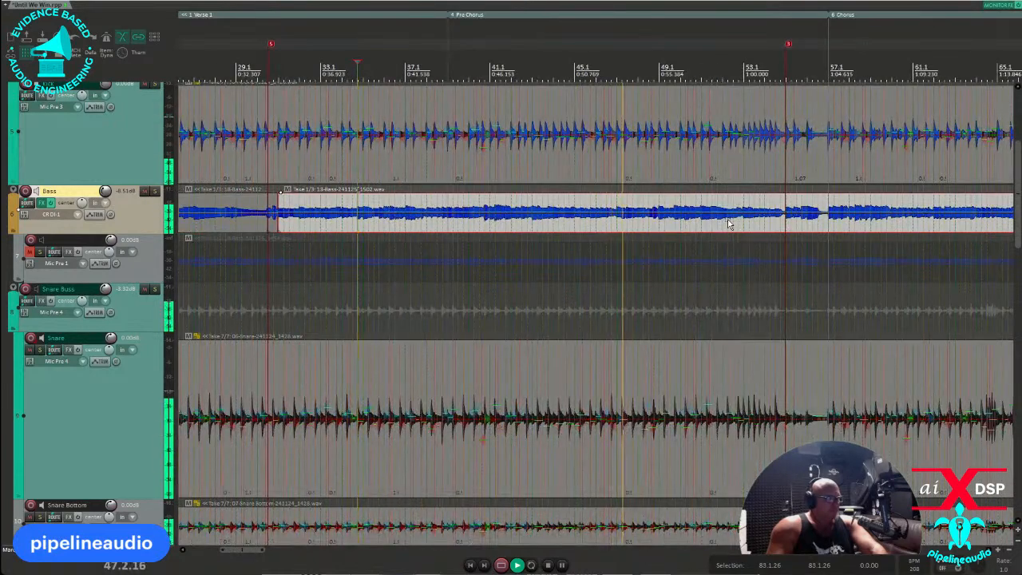
{"action": "left_click", "coordinate": [627, 230]}
{"action": "key", "text": "space"}
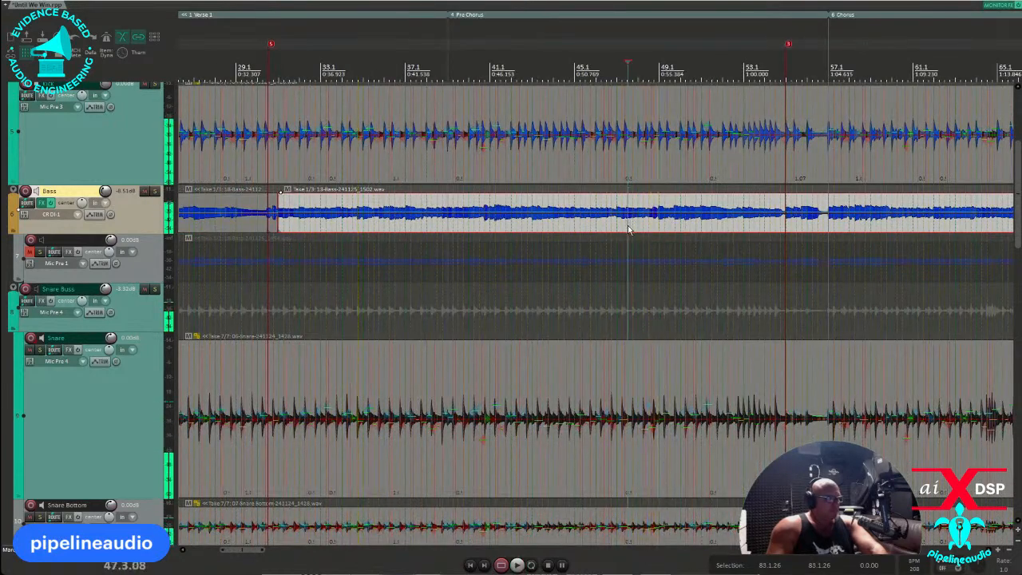
Step: Play the bass from 46.4.86 and examine its note attacks between 47.1 and 48.1
{"action": "scroll", "coordinate": [627, 224], "scroll_direction": "up", "scroll_amount": 5}
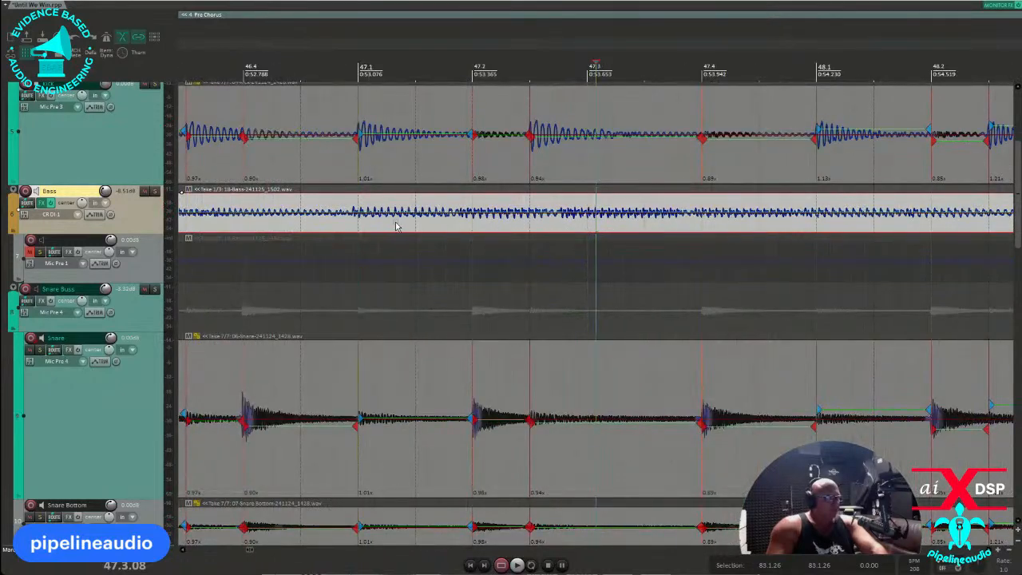
{"action": "left_click", "coordinate": [341, 232]}
{"action": "key", "text": "space"}
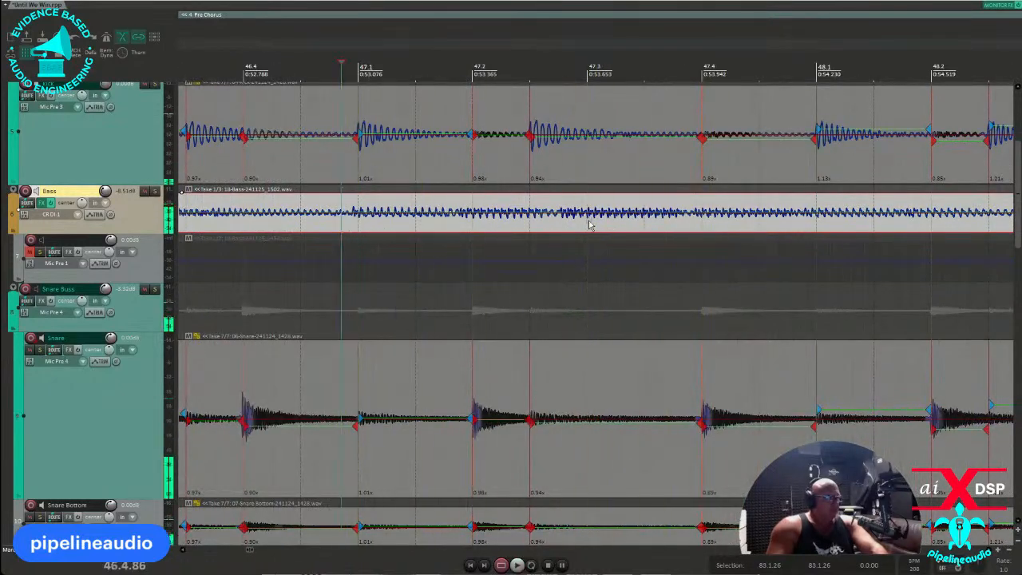
{"action": "key", "text": "space"}
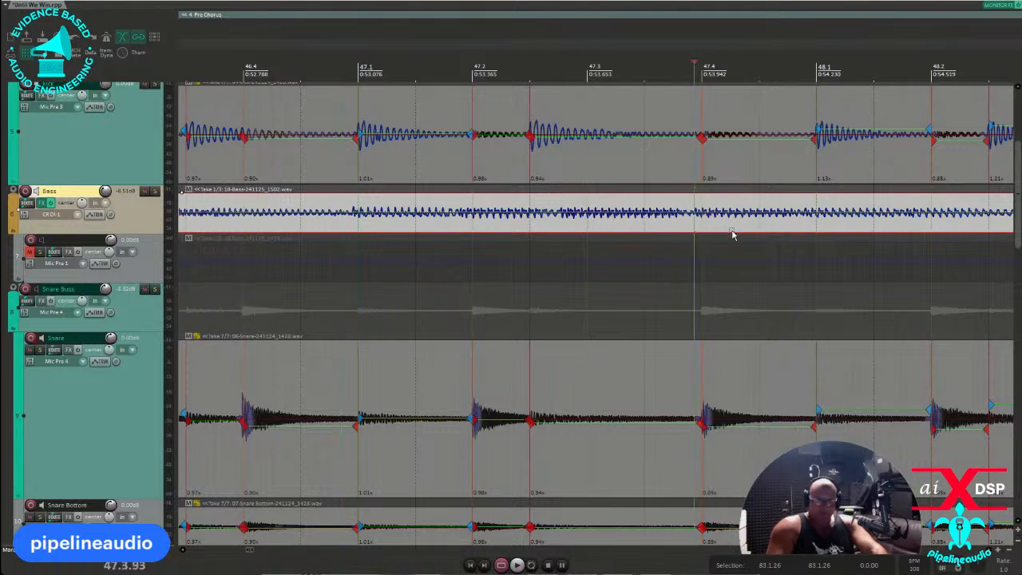
Step: Add stretch markers to the bass item at 47.3.93, 47.4.97 and 46.4.95
{"action": "key", "text": "w"}
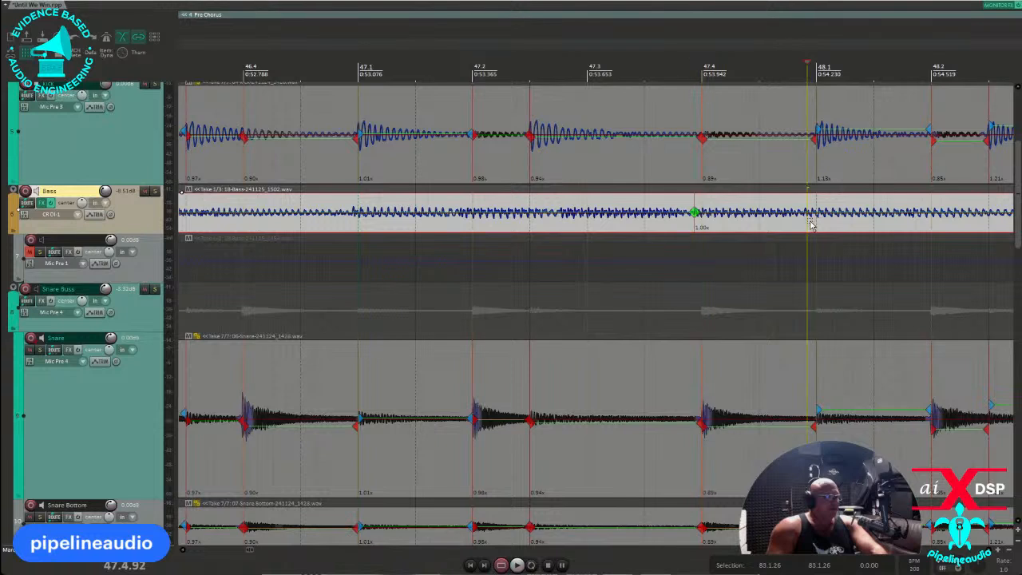
{"action": "left_click", "coordinate": [810, 223]}
{"action": "key", "text": "w"}
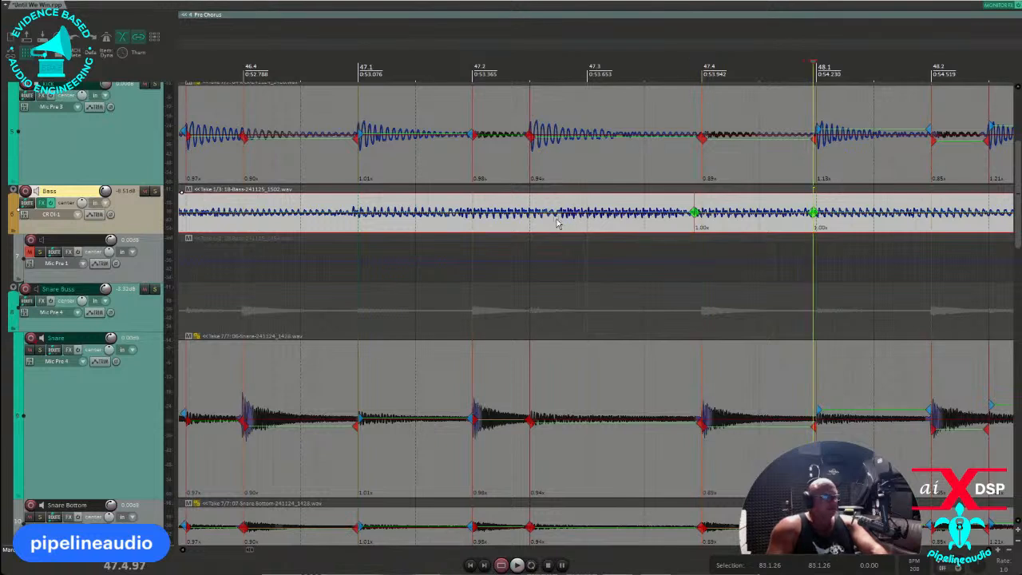
{"action": "left_click", "coordinate": [352, 224]}
{"action": "key", "text": "w"}
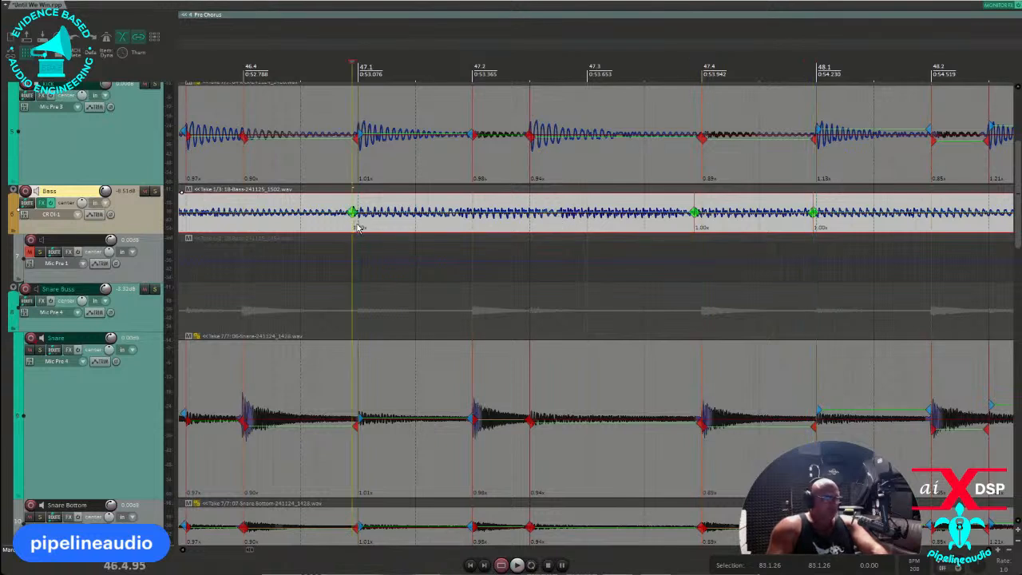
Step: Play the bass from between 46.1 and 46.2 and add a stretch marker at 46.3
{"action": "scroll", "coordinate": [312, 229], "scroll_direction": "down", "scroll_amount": 2}
{"action": "left_click", "coordinate": [327, 226]}
{"action": "key", "text": "space"}
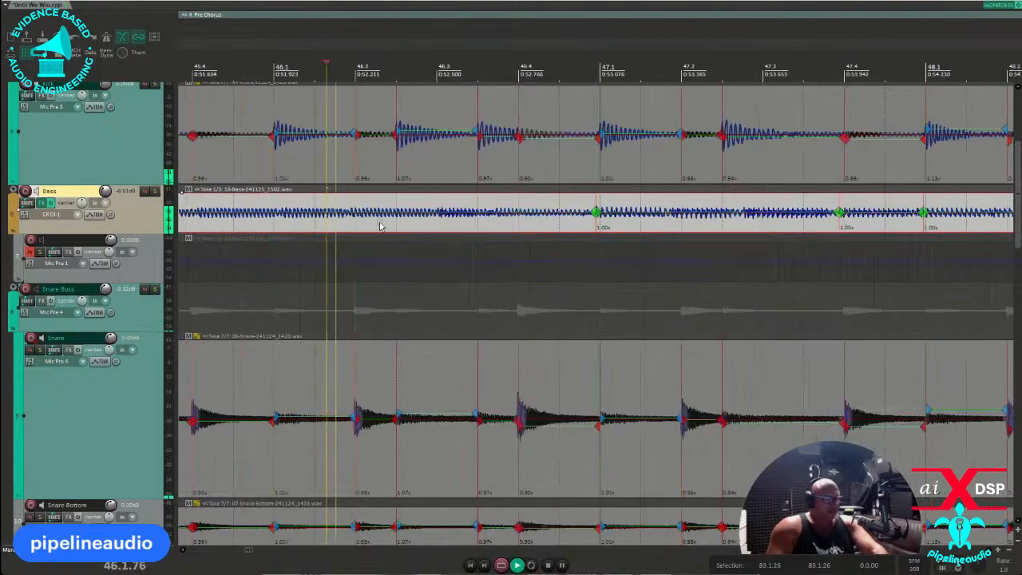
{"action": "key", "text": "space"}
{"action": "key", "text": "space"}
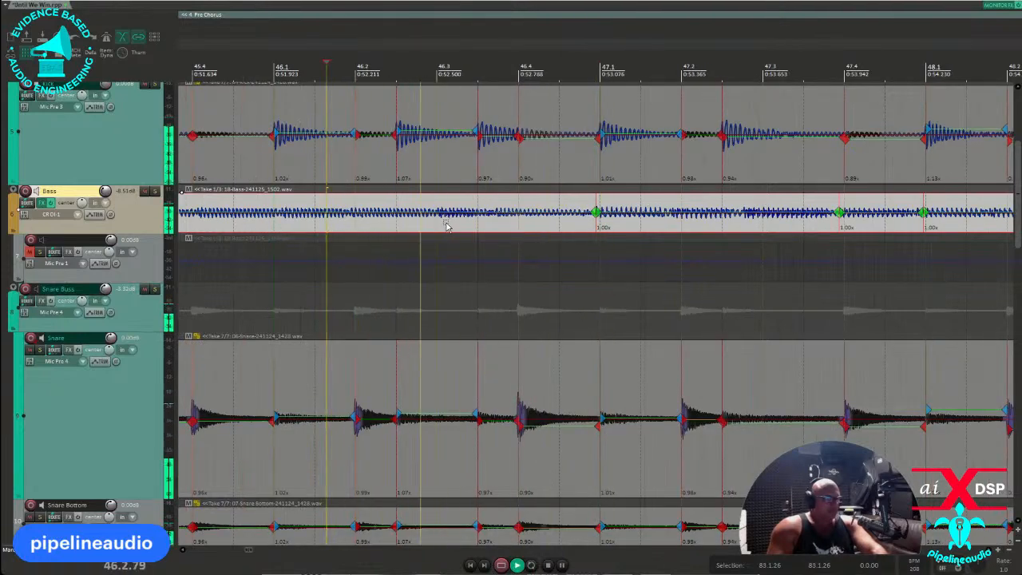
{"action": "key", "text": "space"}
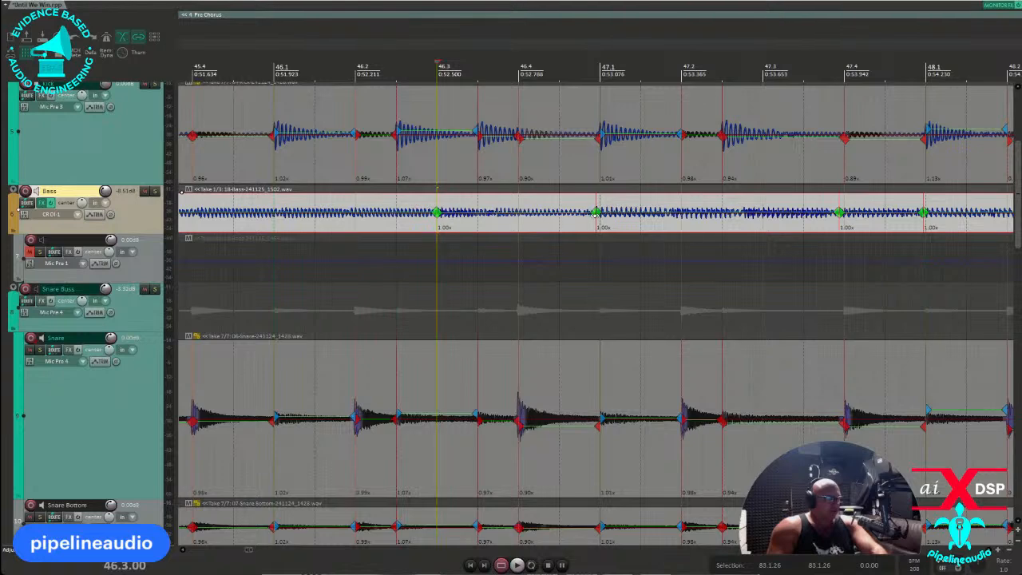
{"action": "left_click_drag", "start_coordinate": [595, 214], "coordinate": [599, 214]}
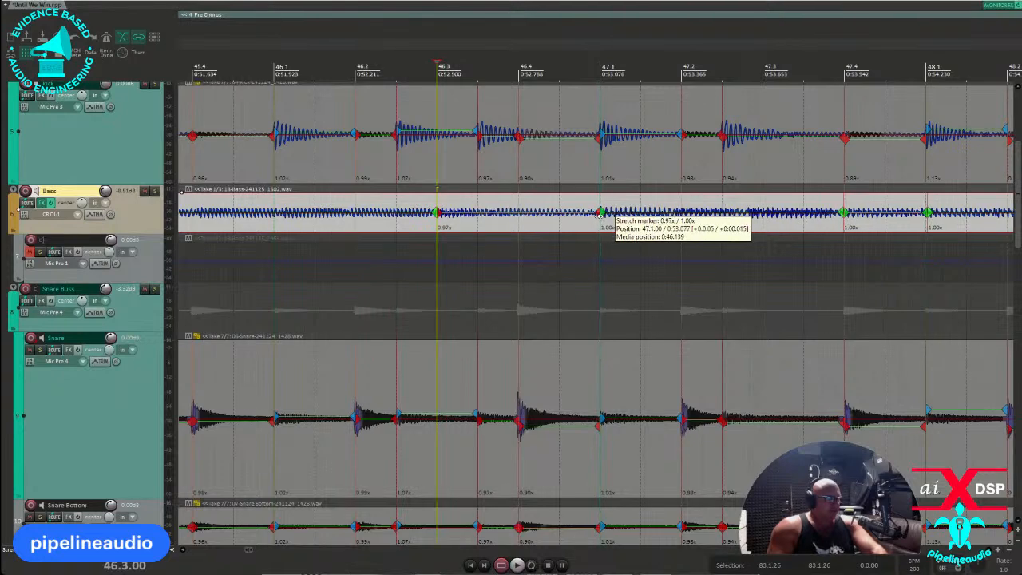
{"action": "scroll", "coordinate": [798, 230], "scroll_direction": "down", "scroll_amount": 2}
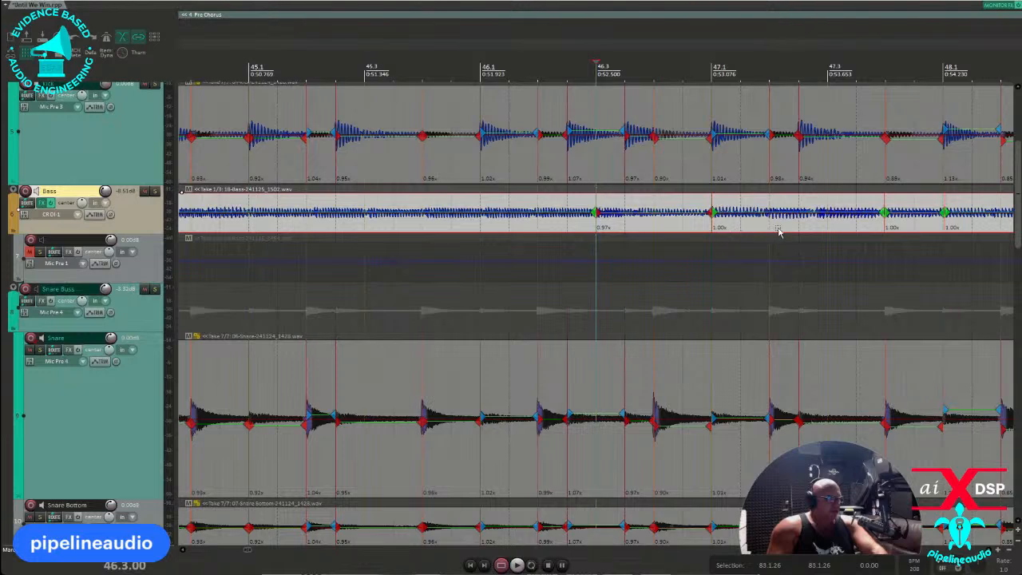
{"action": "scroll", "coordinate": [779, 231], "scroll_direction": "down", "scroll_amount": 2}
{"action": "key", "text": "ctrl+z"}
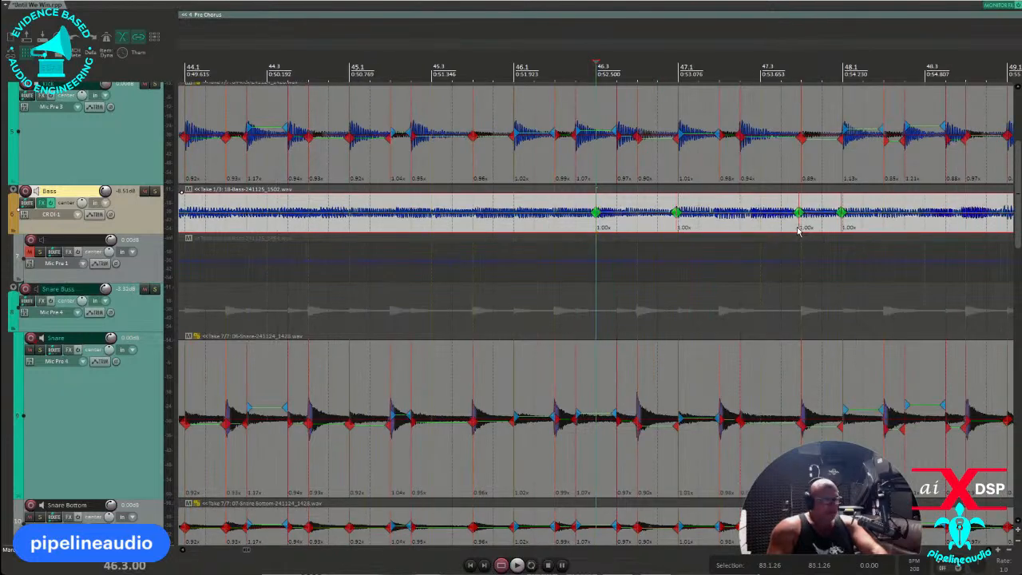
Step: Align the bass stretch markers near 47.1 and 47.4 with those beats and play the result from midway between 45.1 and 46.1
{"action": "left_click_drag", "start_coordinate": [678, 213], "coordinate": [677, 214]}
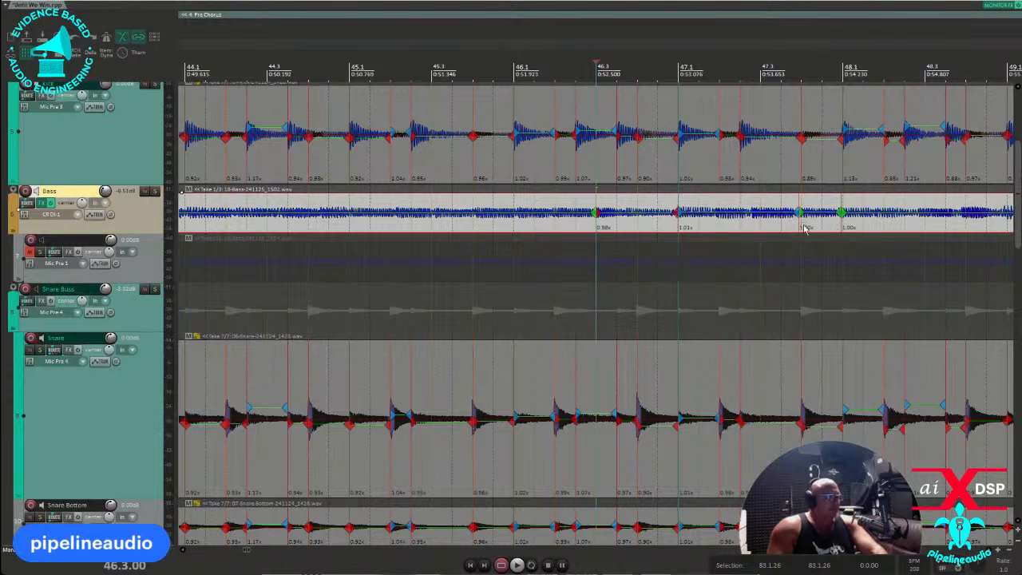
{"action": "left_click_drag", "start_coordinate": [801, 212], "coordinate": [803, 214]}
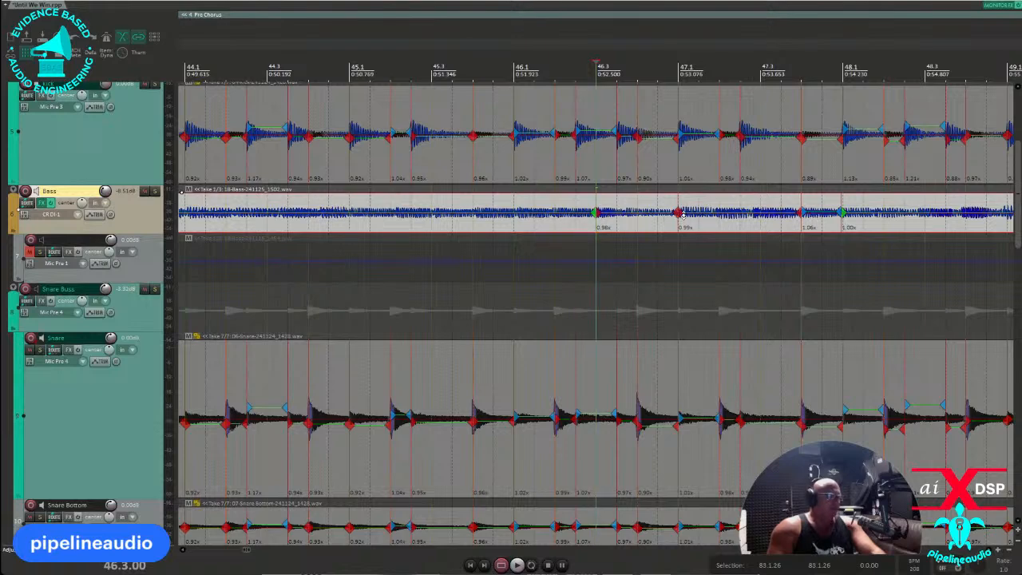
{"action": "scroll", "coordinate": [572, 206], "scroll_direction": "down", "scroll_amount": 3}
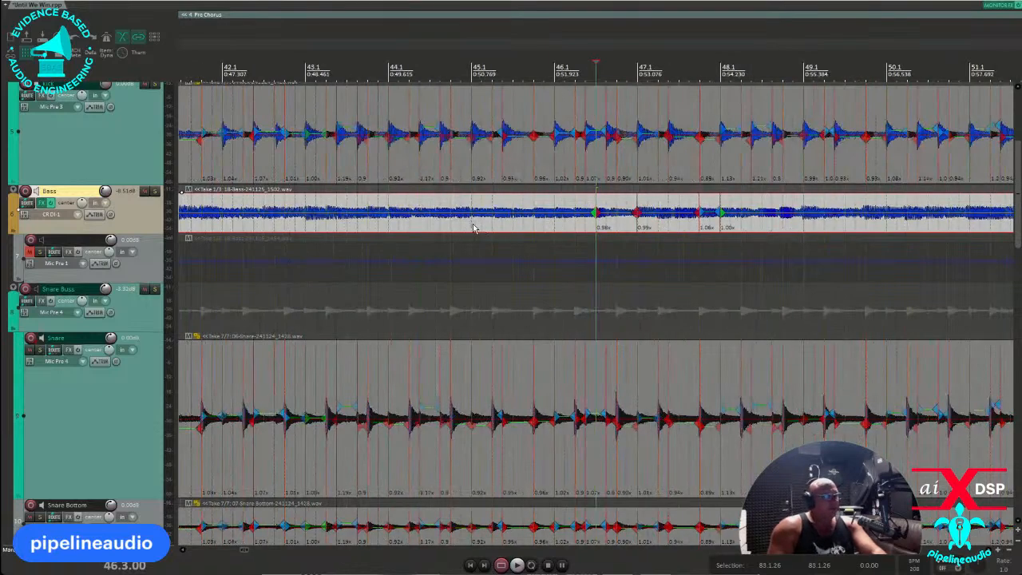
{"action": "left_click", "coordinate": [515, 226]}
{"action": "key", "text": "space"}
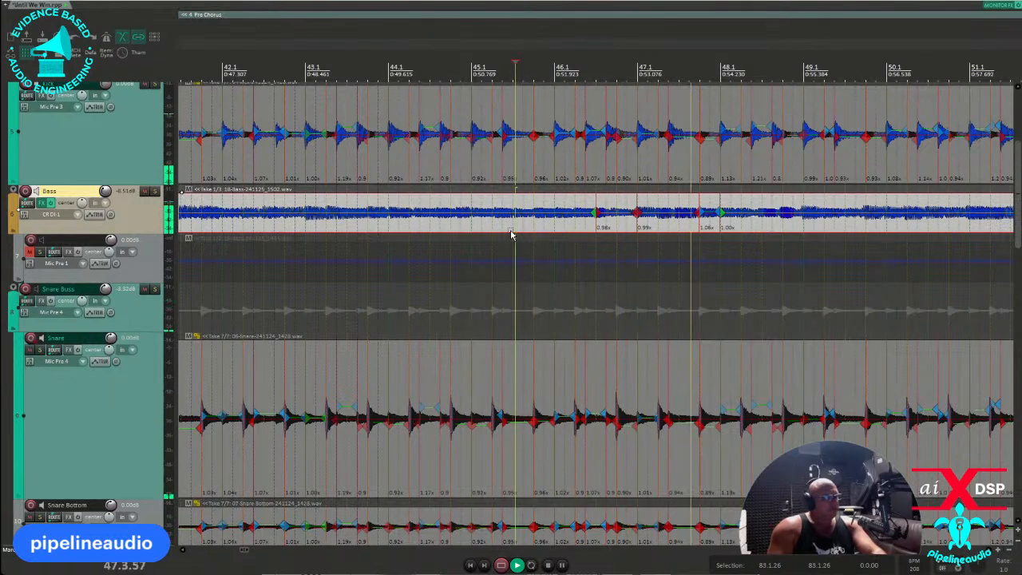
{"action": "key", "text": "space"}
{"action": "key", "text": "space"}
Step: Add bass stretch markers at 47.1.91 and 47.2.81 and align them with 47.2 and 47.3
{"action": "left_click", "coordinate": [684, 226]}
{"action": "scroll", "coordinate": [679, 228], "scroll_direction": "up", "scroll_amount": 5}
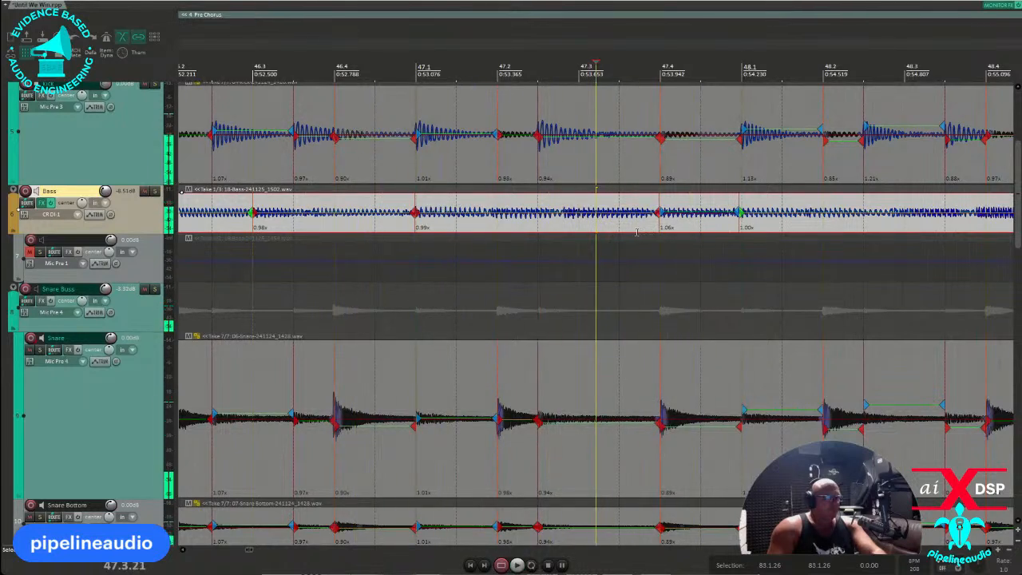
{"action": "key", "text": "space"}
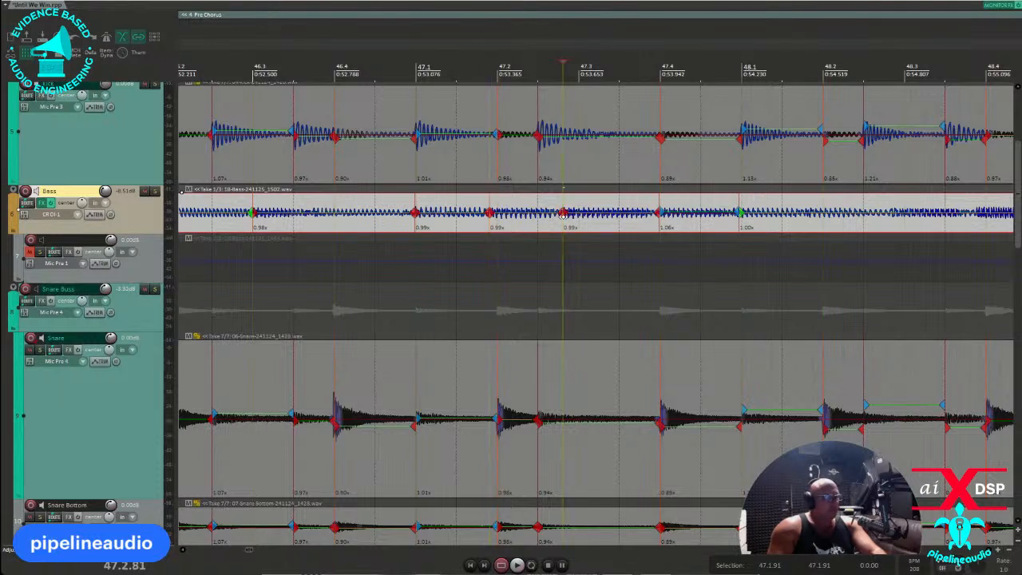
{"action": "left_click_drag", "start_coordinate": [563, 214], "coordinate": [576, 216]}
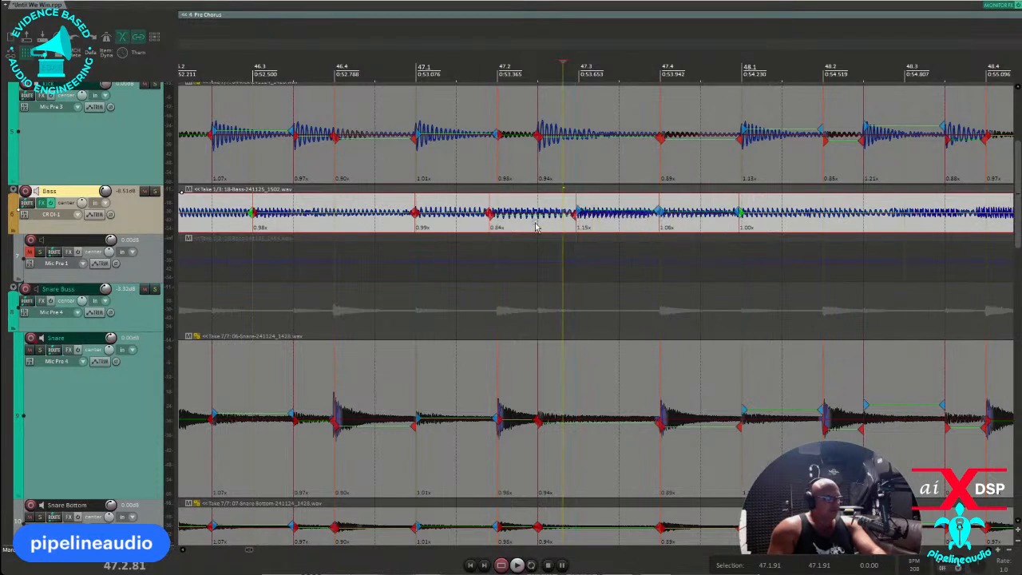
{"action": "left_click_drag", "start_coordinate": [473, 229], "coordinate": [593, 230]}
Step: Play the retimed bass from just after 46.1 through bar 51 to check it against the drums
{"action": "scroll", "coordinate": [570, 232], "scroll_direction": "down", "scroll_amount": 2}
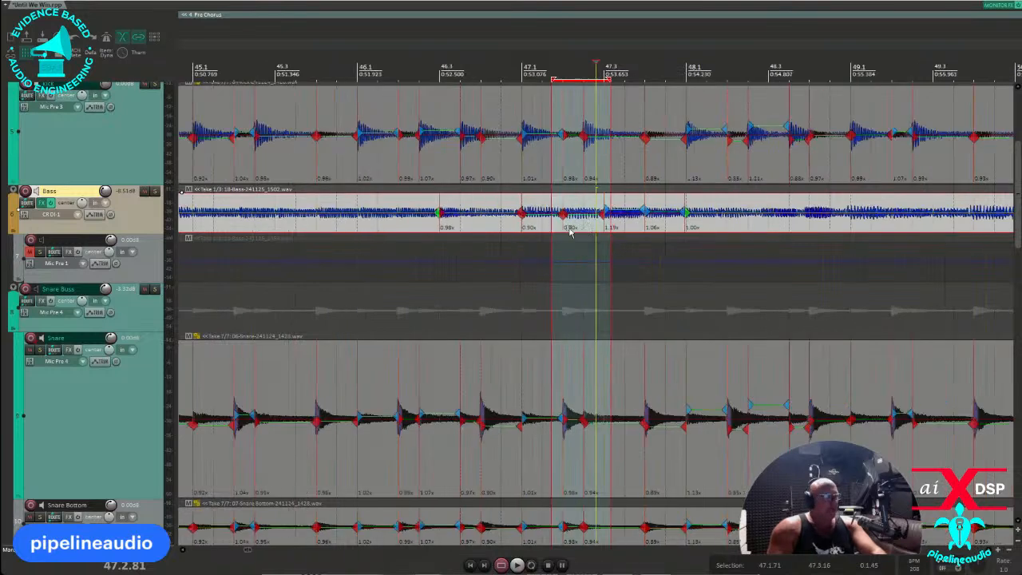
{"action": "left_click", "coordinate": [367, 229]}
{"action": "key", "text": "space"}
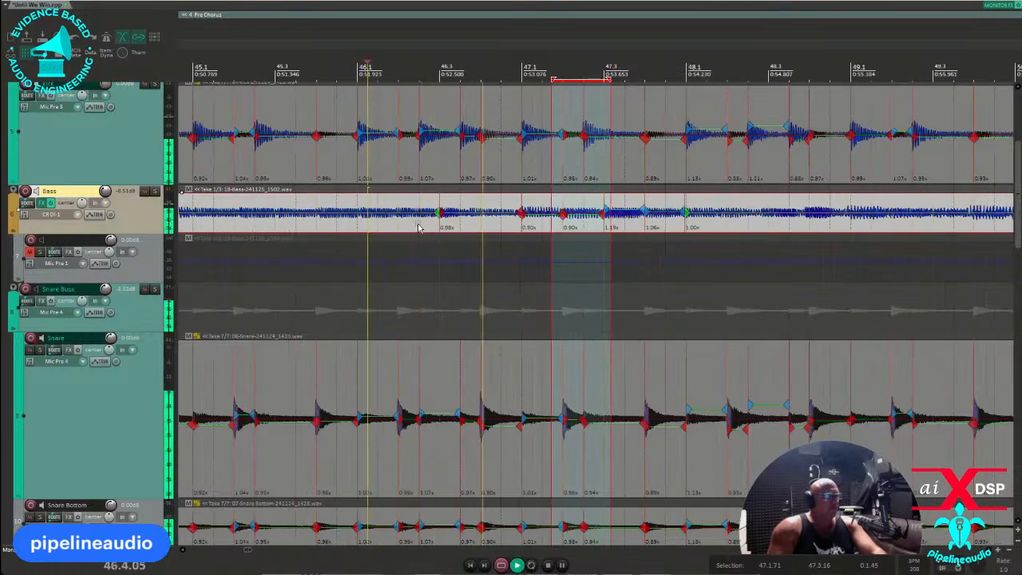
{"action": "key", "text": "space"}
{"action": "key", "text": "space"}
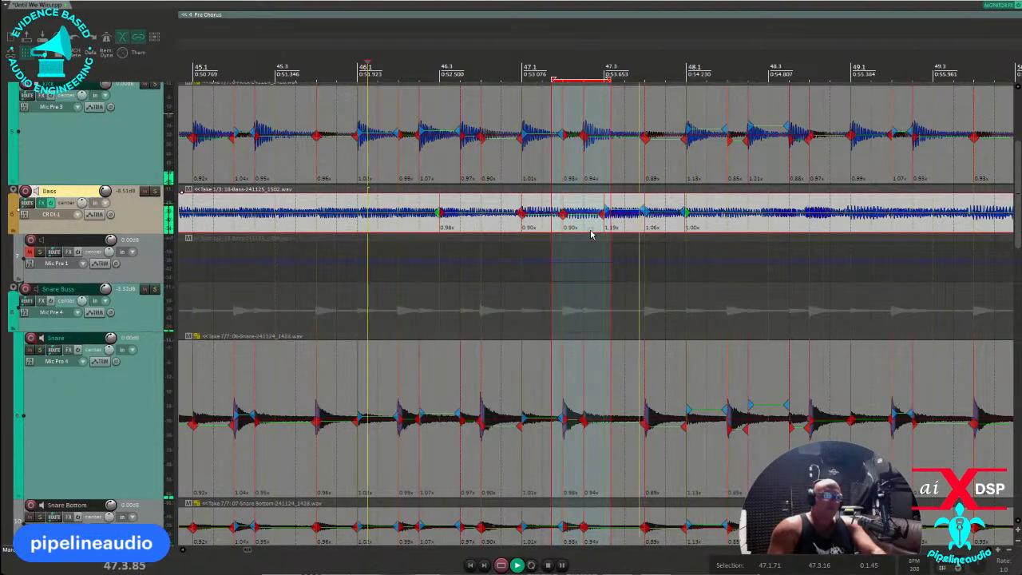
{"action": "scroll", "coordinate": [643, 231], "scroll_direction": "down", "scroll_amount": 4}
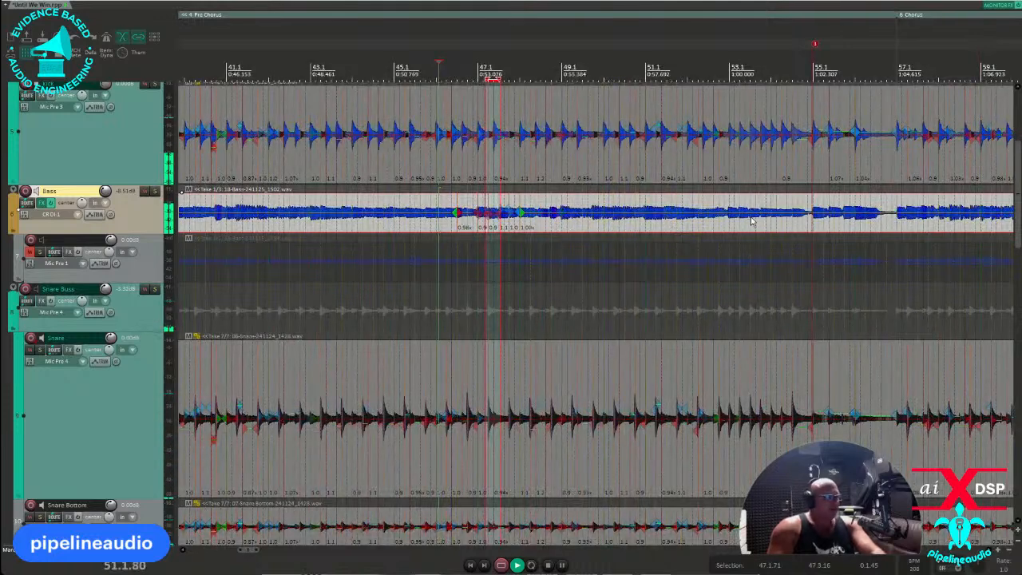
Step: Play the bass from 50.2 and again from 51.2 to locate the note attacks in bar 51
{"action": "scroll", "coordinate": [751, 222], "scroll_direction": "up", "scroll_amount": 4}
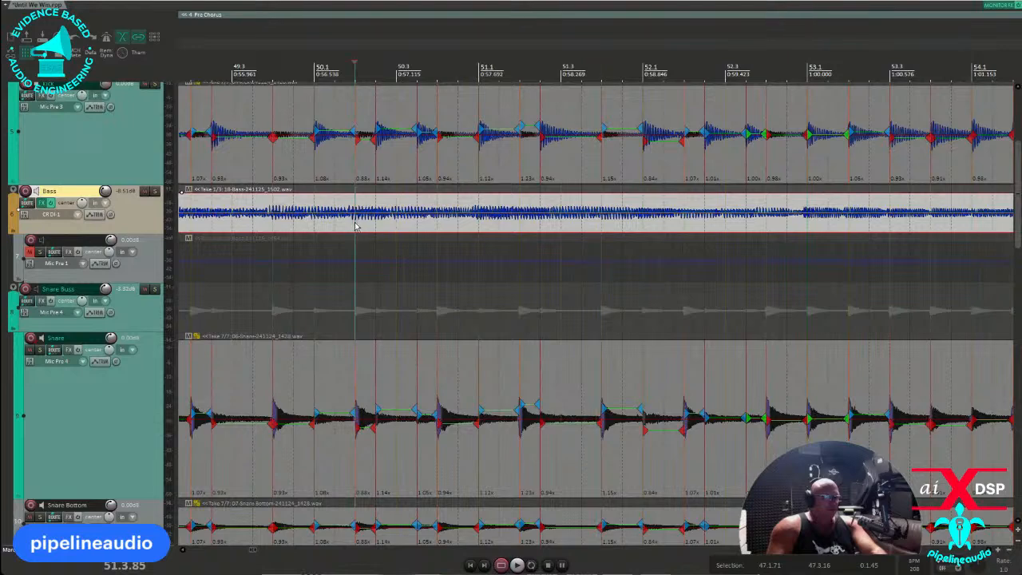
{"action": "key", "text": "space"}
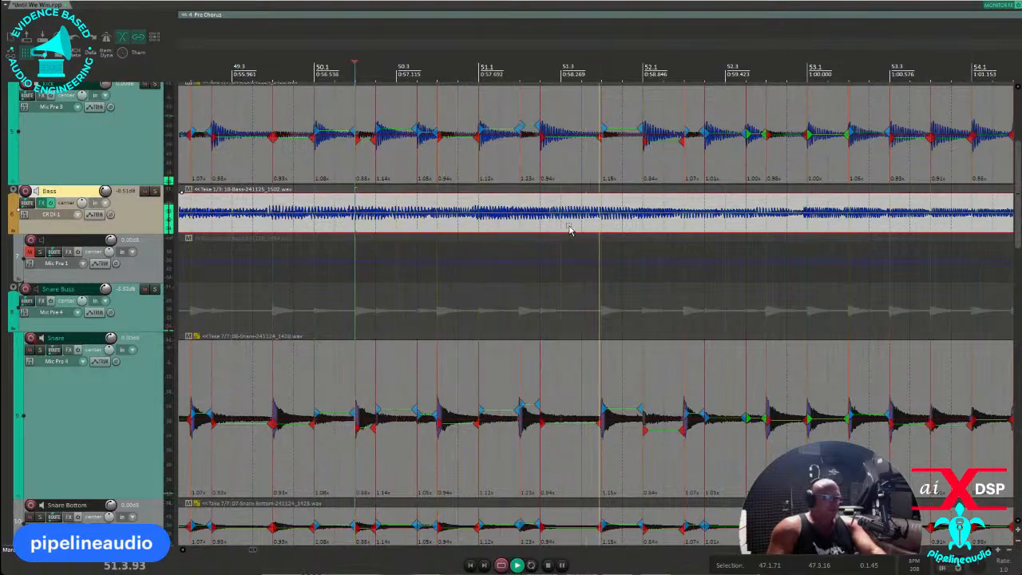
{"action": "key", "text": "space"}
{"action": "left_click", "coordinate": [552, 222]}
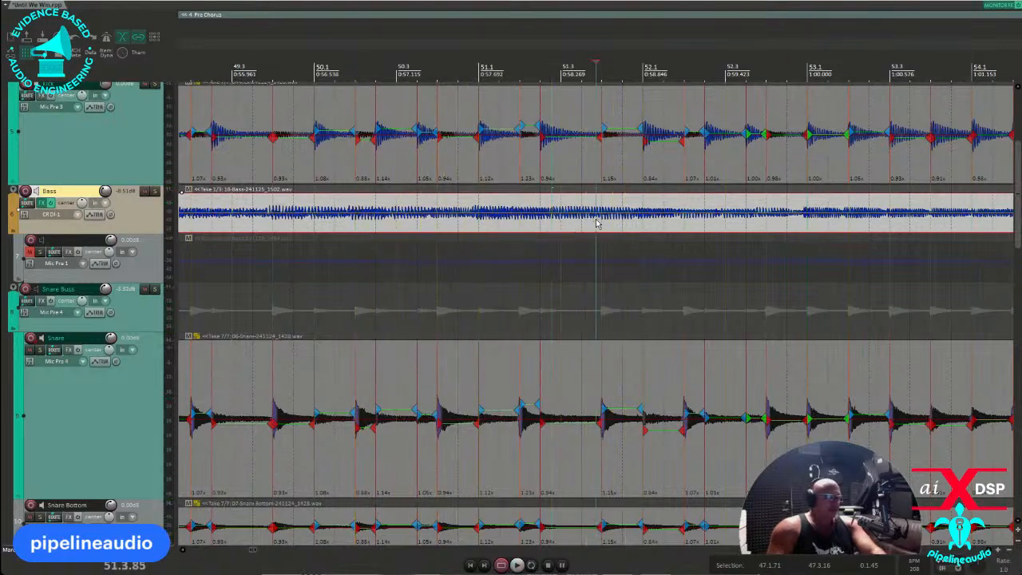
{"action": "scroll", "coordinate": [575, 223], "scroll_direction": "up", "scroll_amount": 2}
{"action": "left_click", "coordinate": [444, 223]}
{"action": "key", "text": "space"}
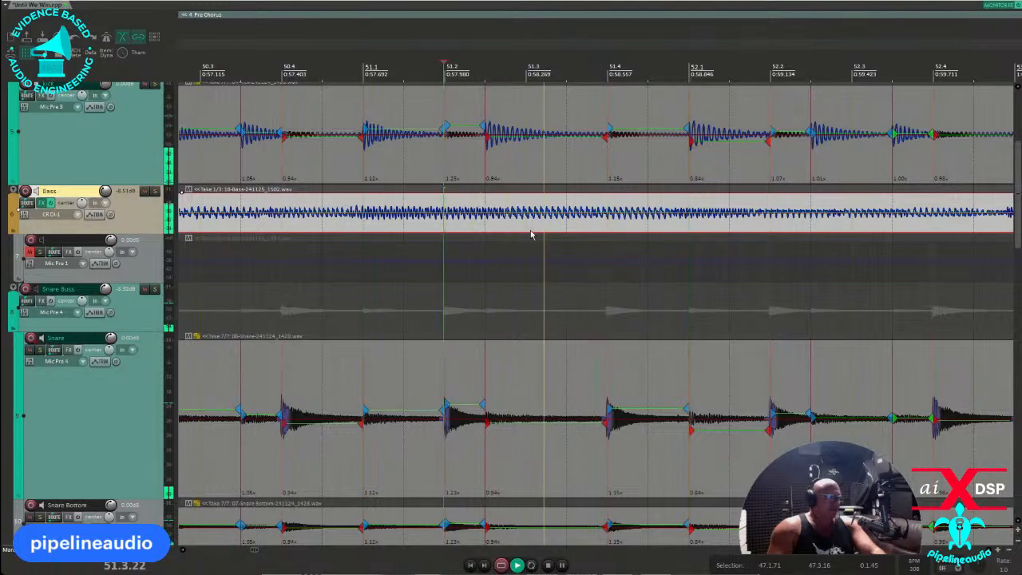
{"action": "key", "text": "space"}
Step: Add a stretch marker to the bass at 51.2.75 and play on from there towards 52.1
{"action": "left_click", "coordinate": [507, 225]}
{"action": "key", "text": "space"}
{"action": "key", "text": "space"}
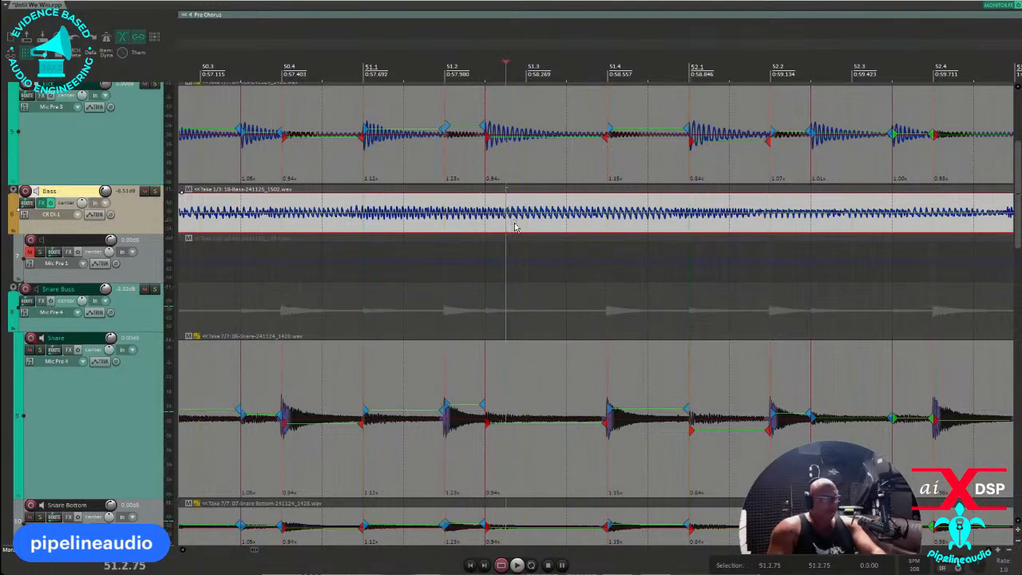
{"action": "key", "text": "shift+w"}
{"action": "key", "text": "space"}
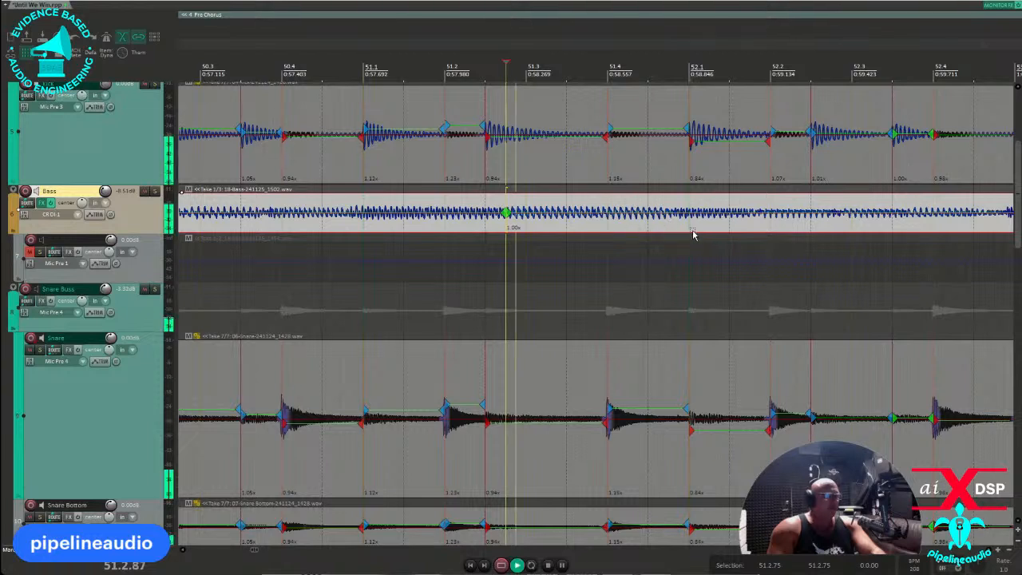
{"action": "key", "text": "space"}
{"action": "key", "text": "space"}
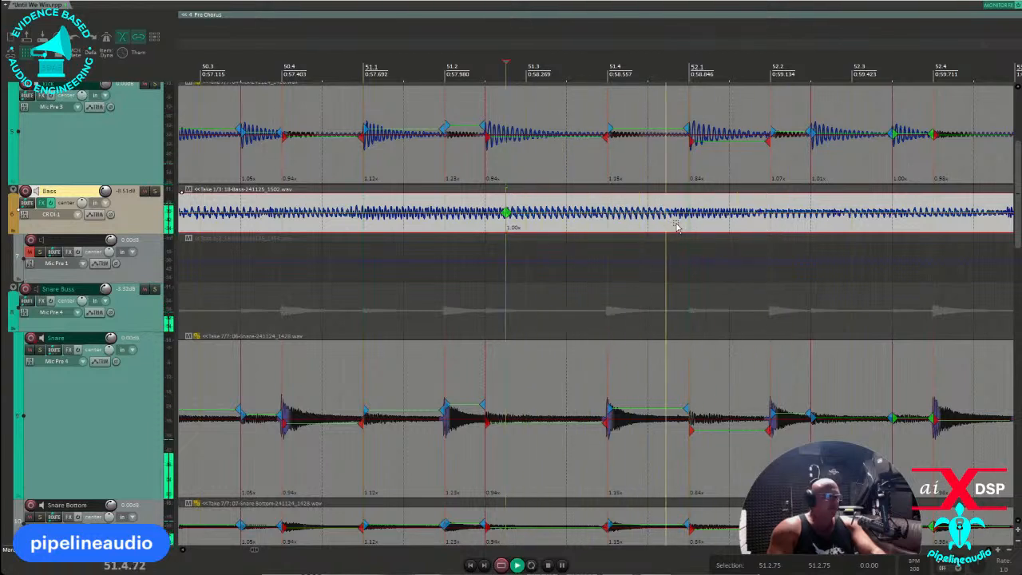
Step: Add bass stretch markers at 51.4.72 and 52.1.93, and move the 51.4.72 marker to just before 52.1
{"action": "key", "text": "space"}
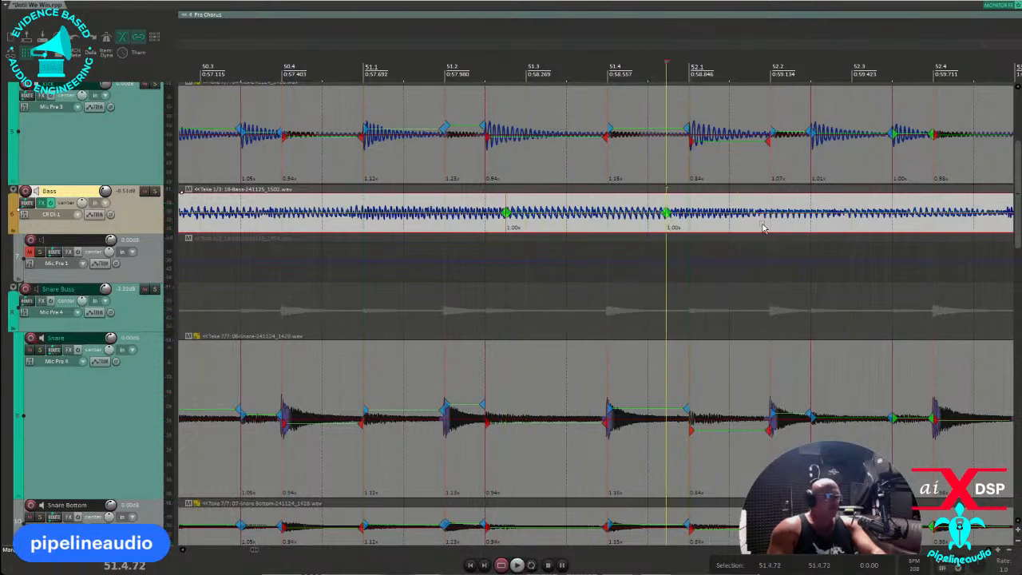
{"action": "left_click_drag", "start_coordinate": [667, 214], "coordinate": [681, 214]}
{"action": "left_click_drag", "start_coordinate": [506, 214], "coordinate": [496, 214]}
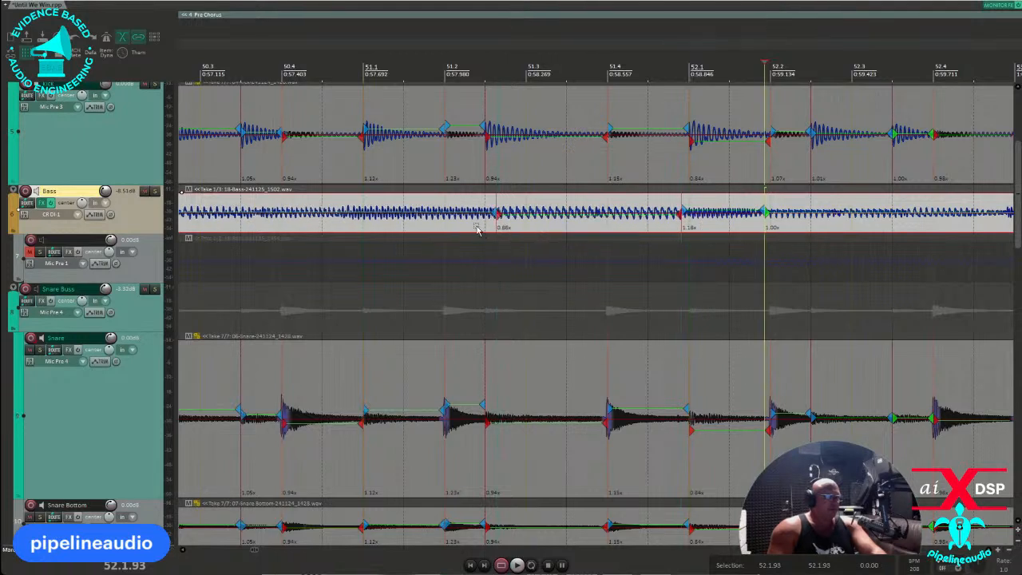
{"action": "key", "text": "ctrl+z"}
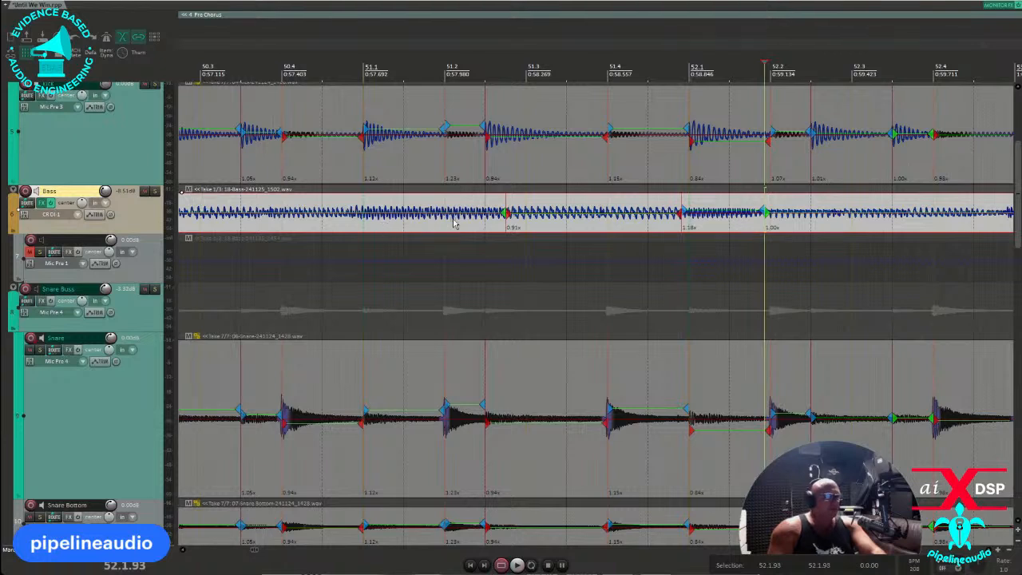
Step: Play the bass from just before 51.1 and add stretch markers at 50.4.90 and 51.1.77
{"action": "left_click", "coordinate": [359, 226]}
{"action": "key", "text": "space"}
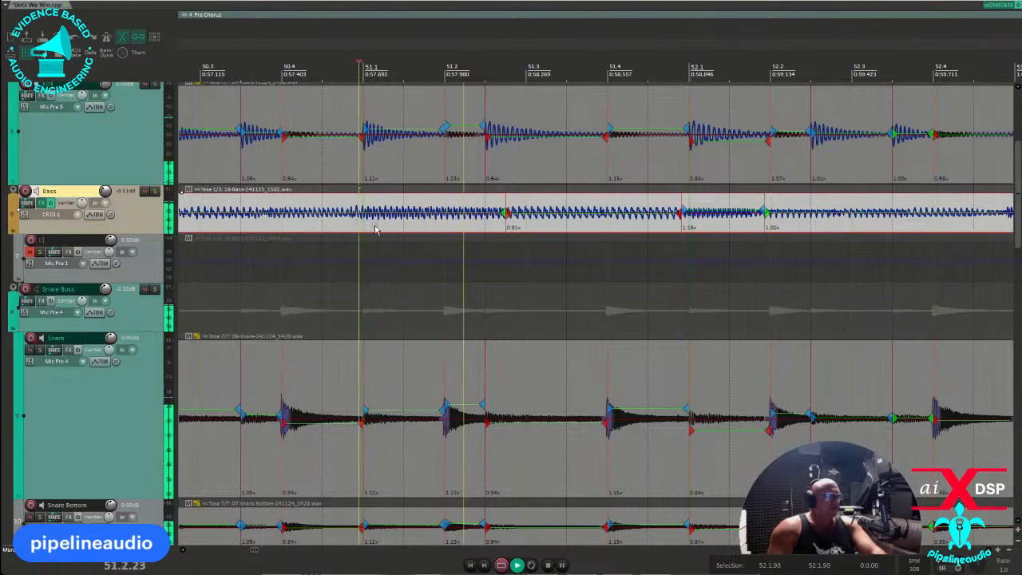
{"action": "key", "text": "space"}
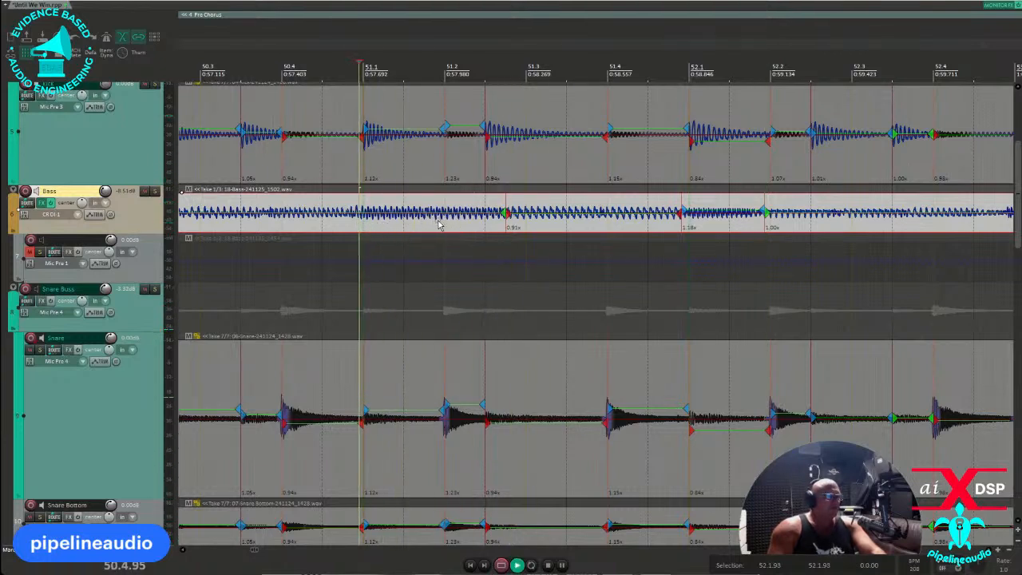
{"action": "key", "text": "space"}
{"action": "left_click", "coordinate": [355, 226]}
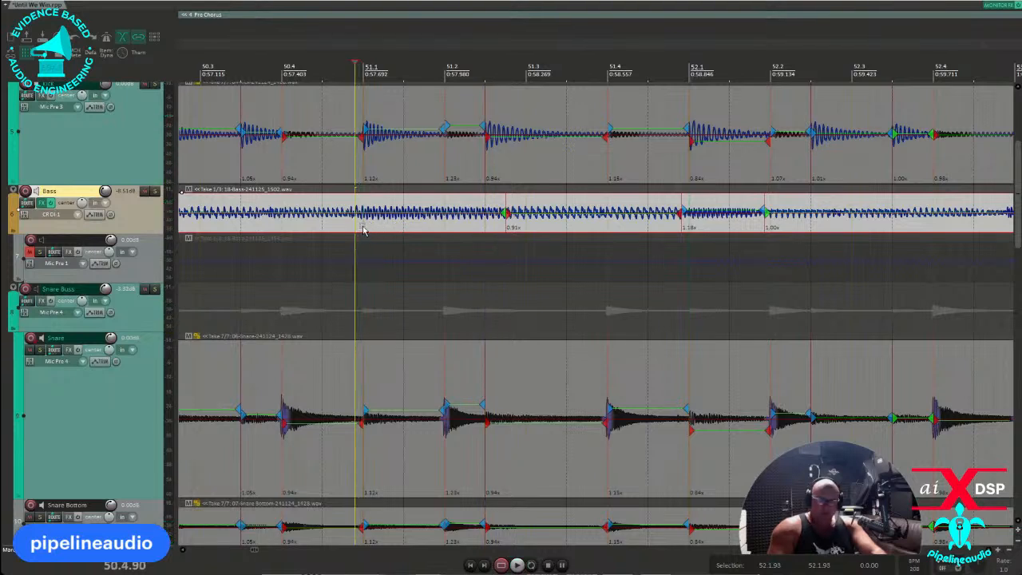
{"action": "key", "text": "shift+w"}
{"action": "left_click", "coordinate": [426, 225]}
{"action": "key", "text": "shift+w"}
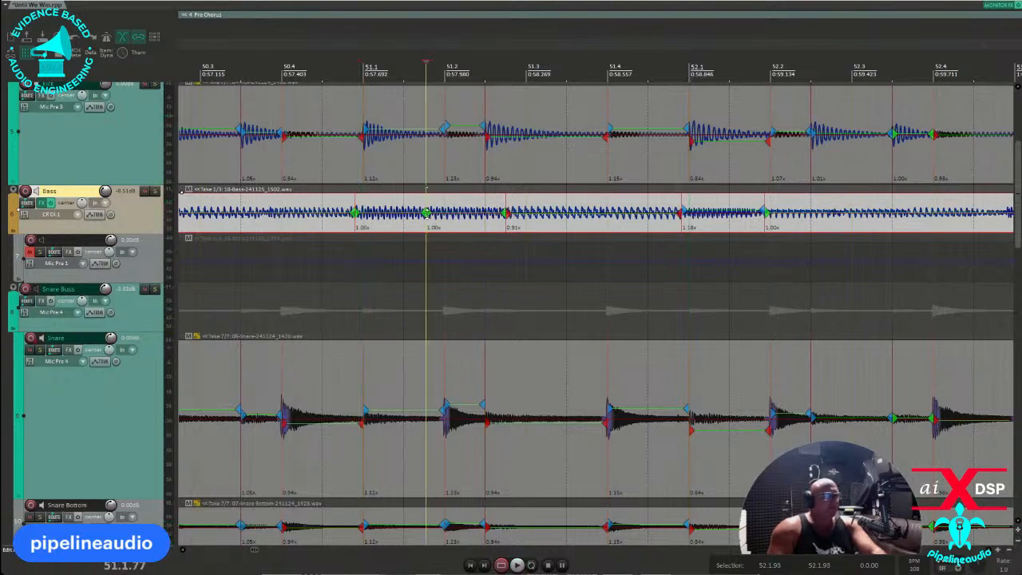
Step: Snap the bass stretch markers between 51.1.83 and 51.2.80 to the grid and play from 50.3.49 to check them
{"action": "mouse_move", "coordinate": [426, 214]}
{"action": "left_mouse_down"}
{"action": "mouse_move", "coordinate": [491, 214]}
{"action": "mouse_move", "coordinate": [479, 228]}
{"action": "mouse_move", "coordinate": [431, 230]}
{"action": "left_mouse_up"}
{"action": "key", "text": "q"}
{"action": "key", "text": "space"}
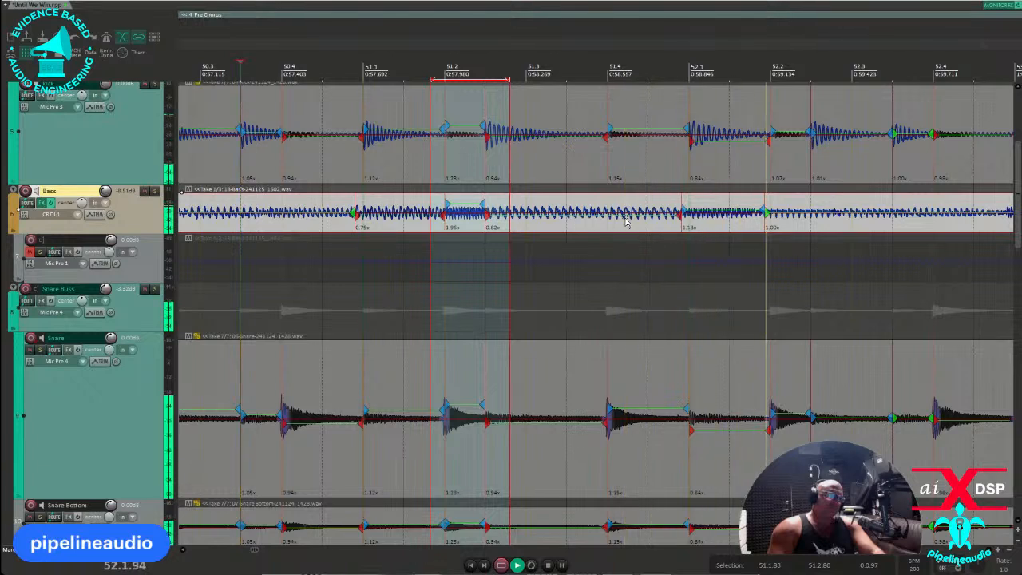
{"action": "key", "text": "space"}
Step: Move the bass stretch marker at 51.2.50 to 51.3 and align the following marker with 52.1
{"action": "left_click_drag", "start_coordinate": [484, 212], "coordinate": [527, 214]}
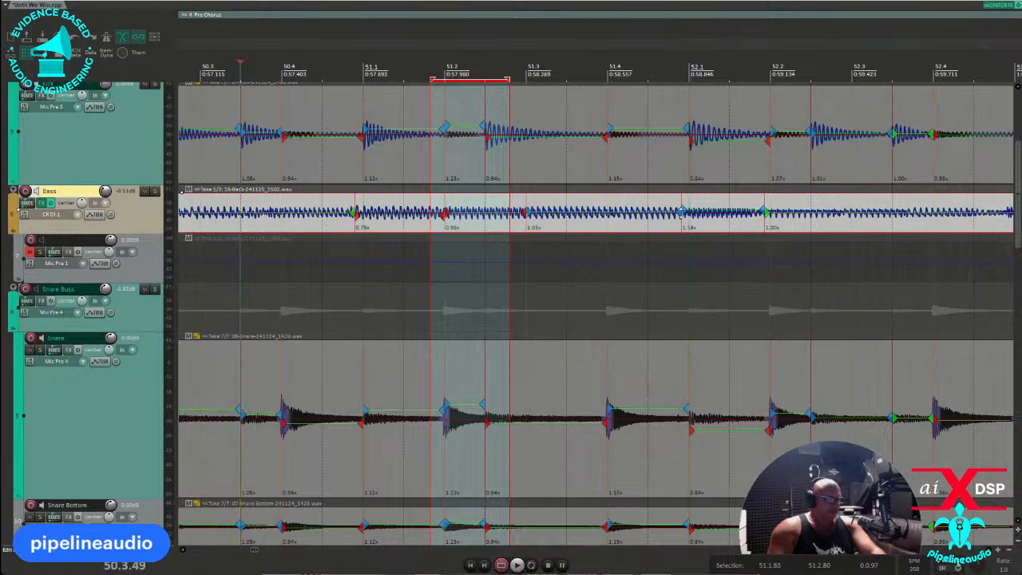
{"action": "mouse_move", "coordinate": [681, 211]}
{"action": "left_mouse_down"}
{"action": "mouse_move", "coordinate": [712, 214]}
{"action": "mouse_move", "coordinate": [333, 213]}
{"action": "left_mouse_up"}
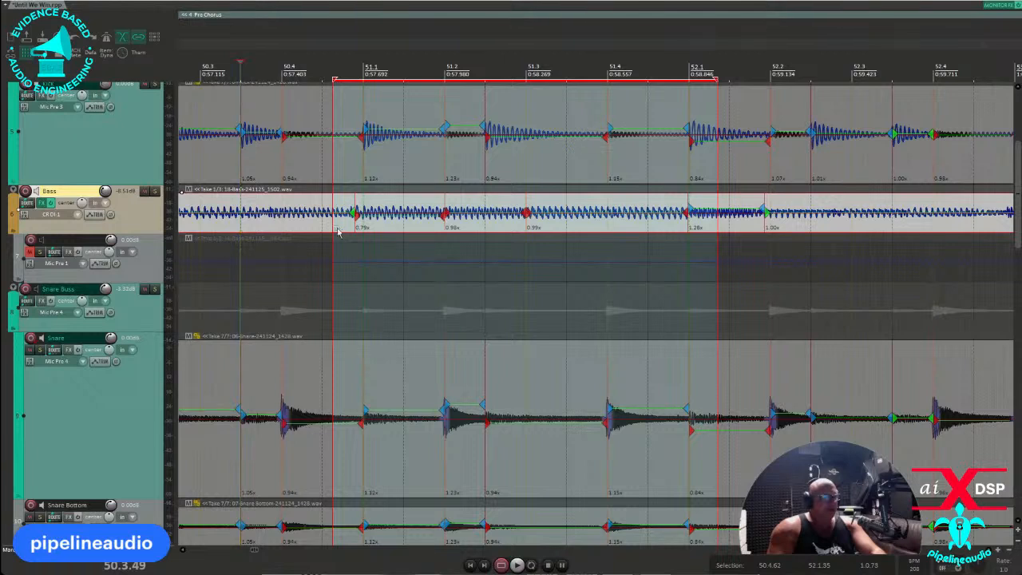
{"action": "left_click_drag", "start_coordinate": [331, 237], "coordinate": [391, 238]}
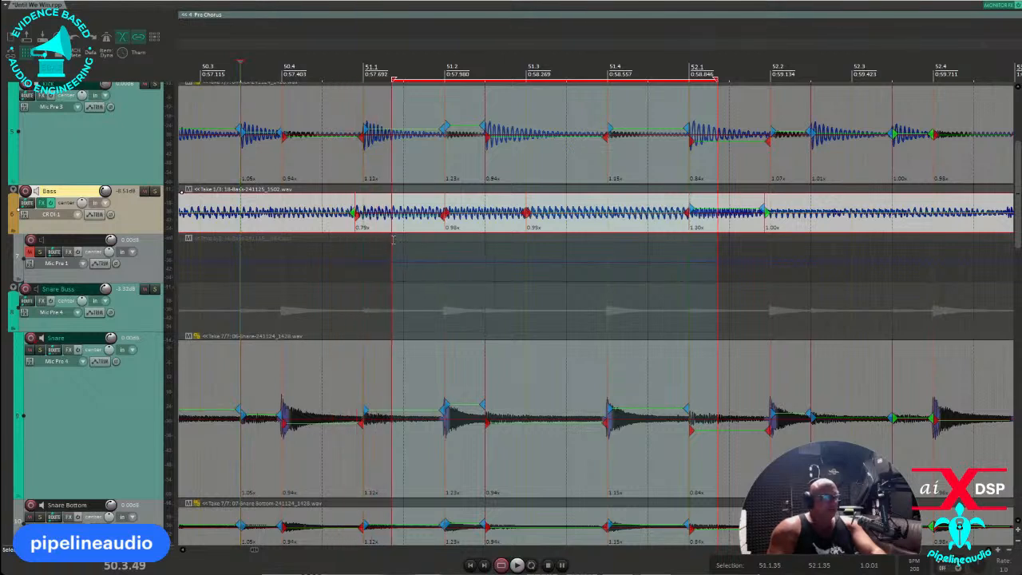
Step: Play the retimed bass repeatedly from 50.4.60 to check bar 51 against the drums
{"action": "left_click", "coordinate": [331, 226]}
{"action": "key", "text": "space"}
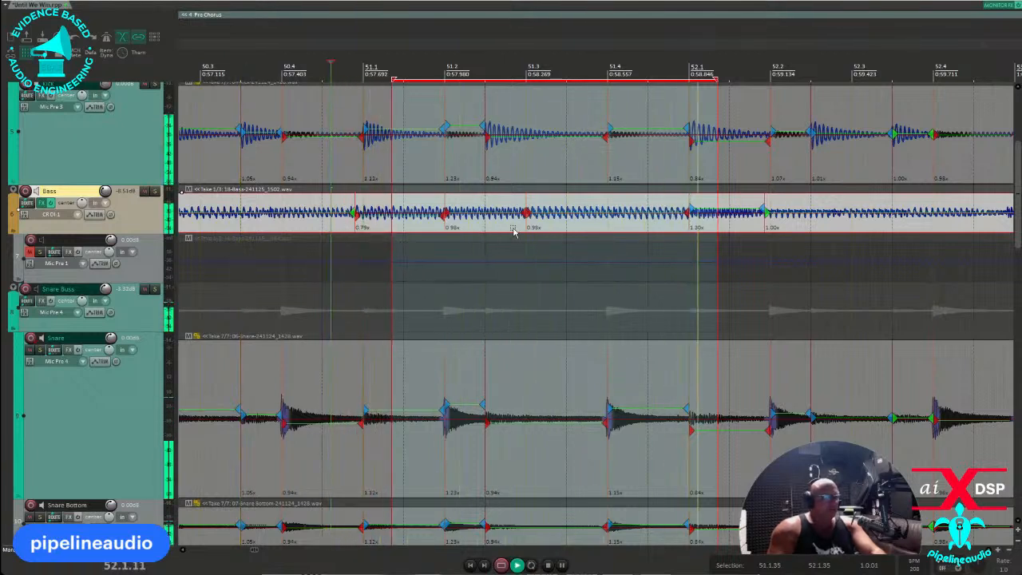
{"action": "key", "text": "space"}
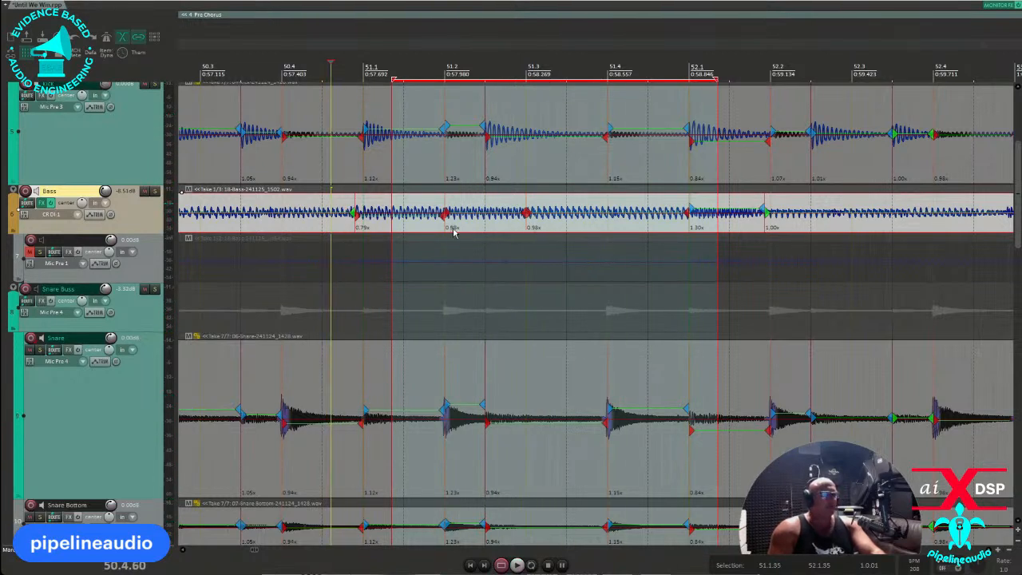
{"action": "key", "text": "space"}
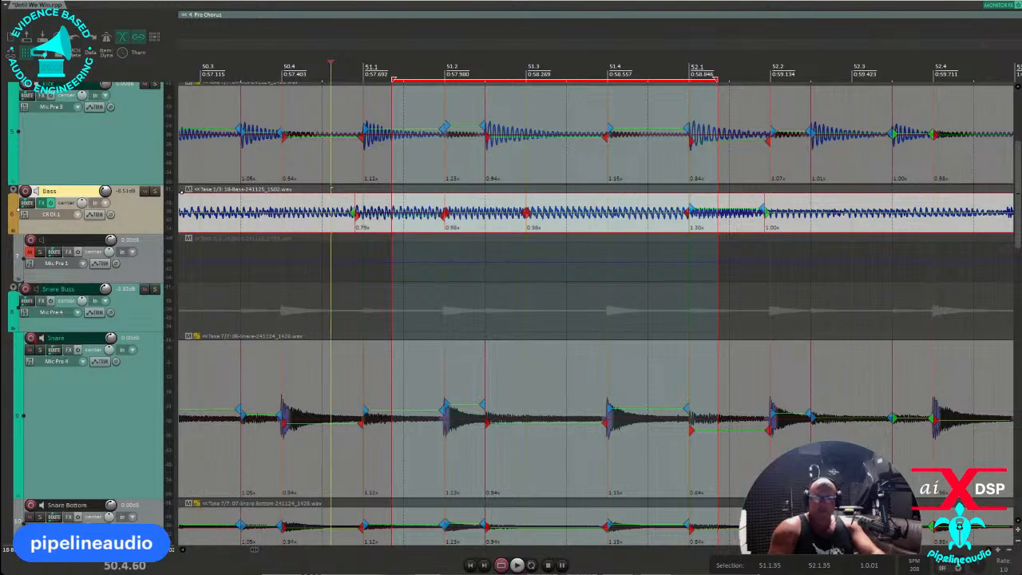
{"action": "key", "text": "space"}
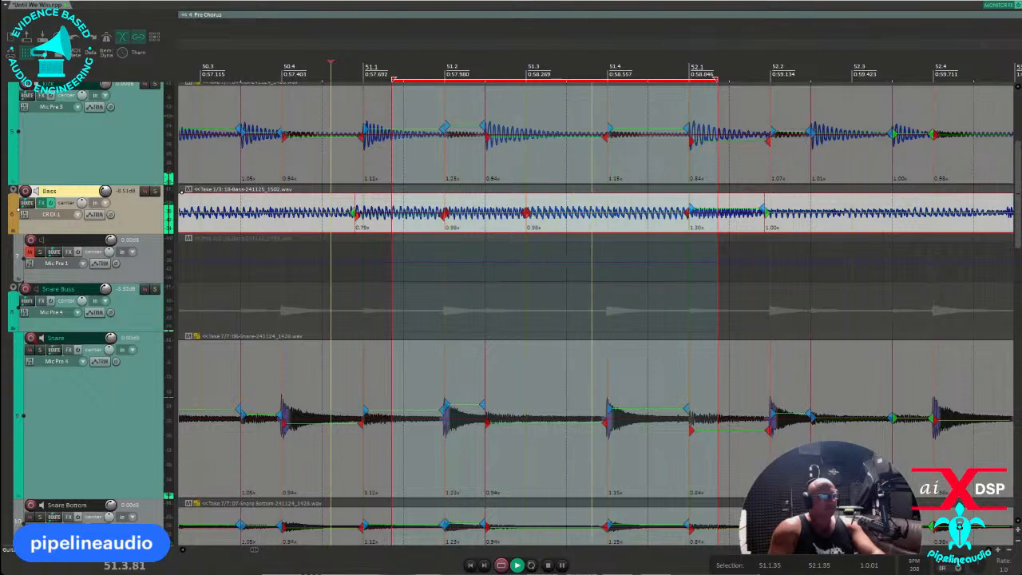
{"action": "key", "text": "space"}
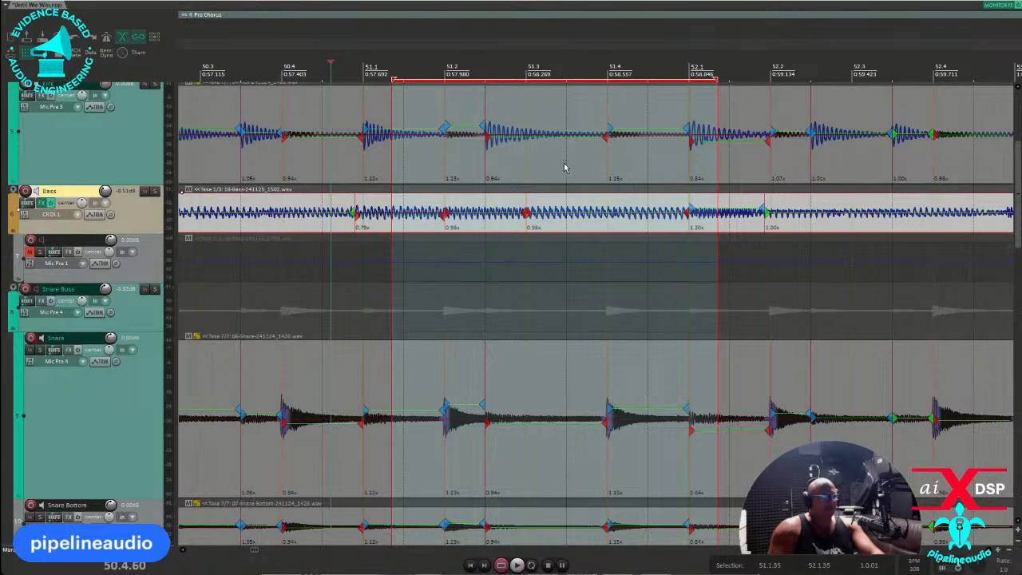
Step: Play the bass and drums from 51.4.75 through the Chorus, Refrain and Verse 2 to check for further timing problems
{"action": "scroll", "coordinate": [563, 167], "scroll_direction": "down", "scroll_amount": 6}
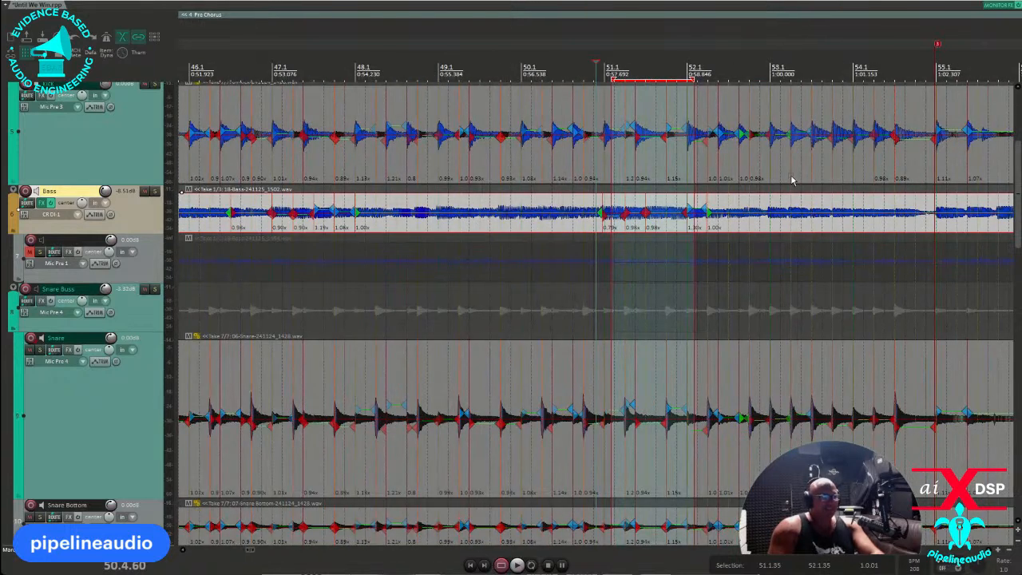
{"action": "left_click", "coordinate": [791, 180]}
{"action": "scroll", "coordinate": [787, 181], "scroll_direction": "up", "scroll_amount": 3}
{"action": "scroll", "coordinate": [771, 184], "scroll_direction": "up", "scroll_amount": 1}
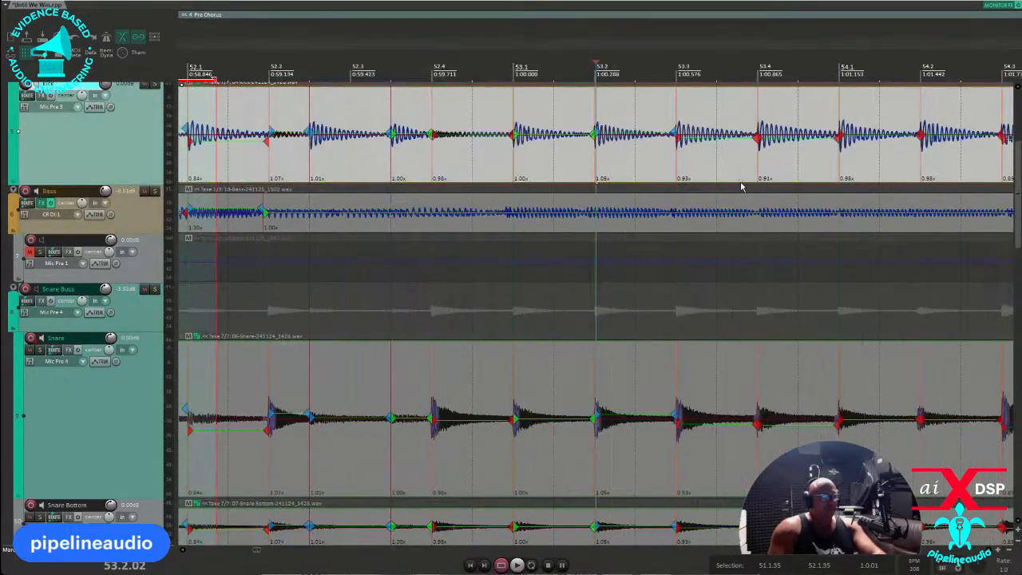
{"action": "scroll", "coordinate": [549, 132], "scroll_direction": "down", "scroll_amount": 3}
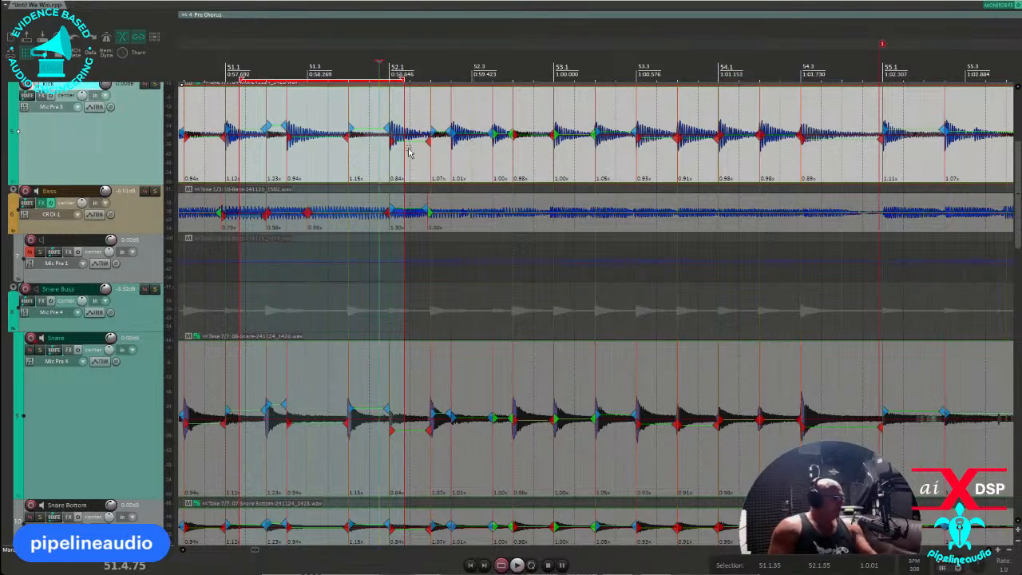
{"action": "key", "text": "space"}
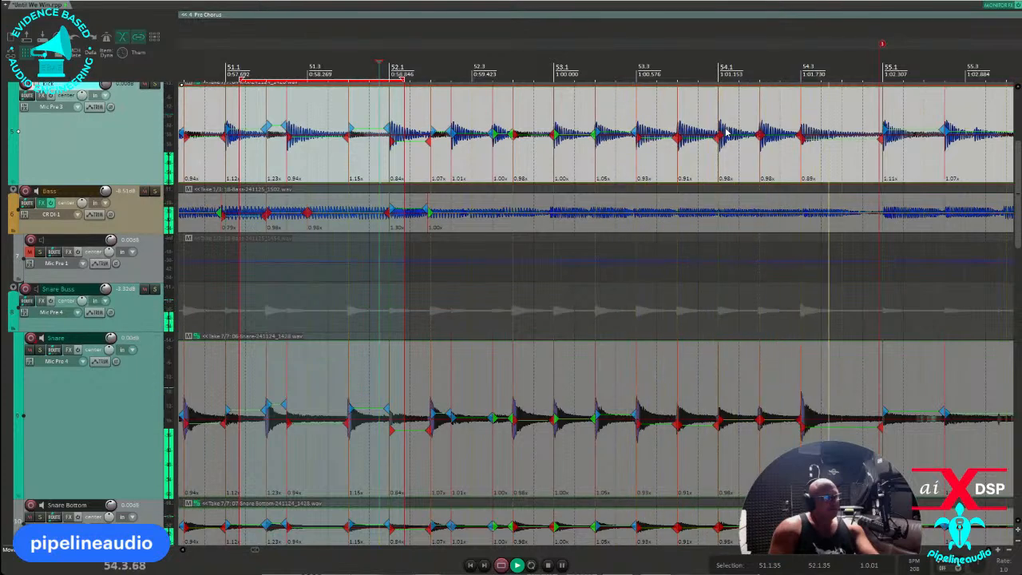
{"action": "scroll", "coordinate": [722, 135], "scroll_direction": "down", "scroll_amount": 3}
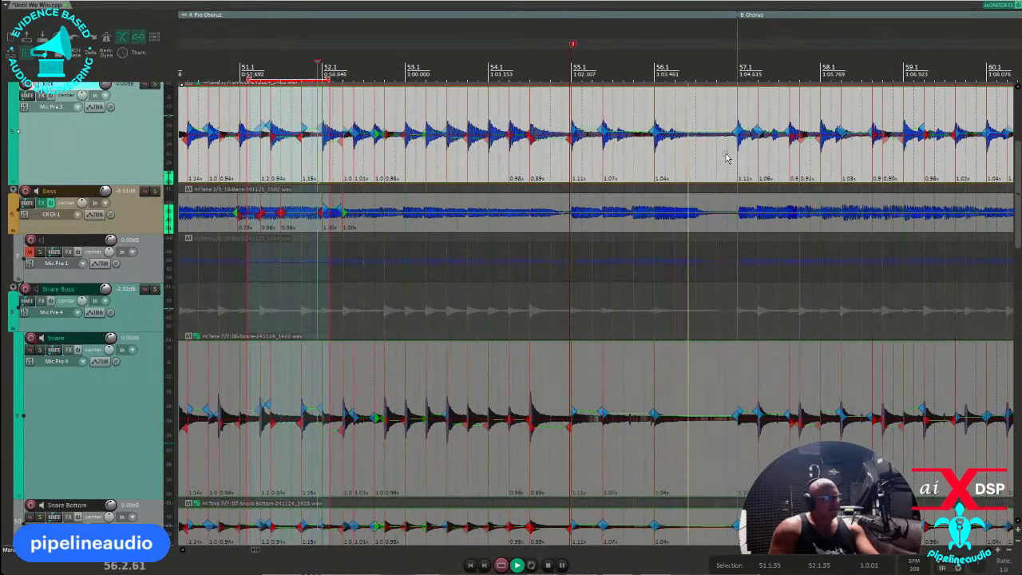
{"action": "scroll", "coordinate": [747, 168], "scroll_direction": "down", "scroll_amount": 3}
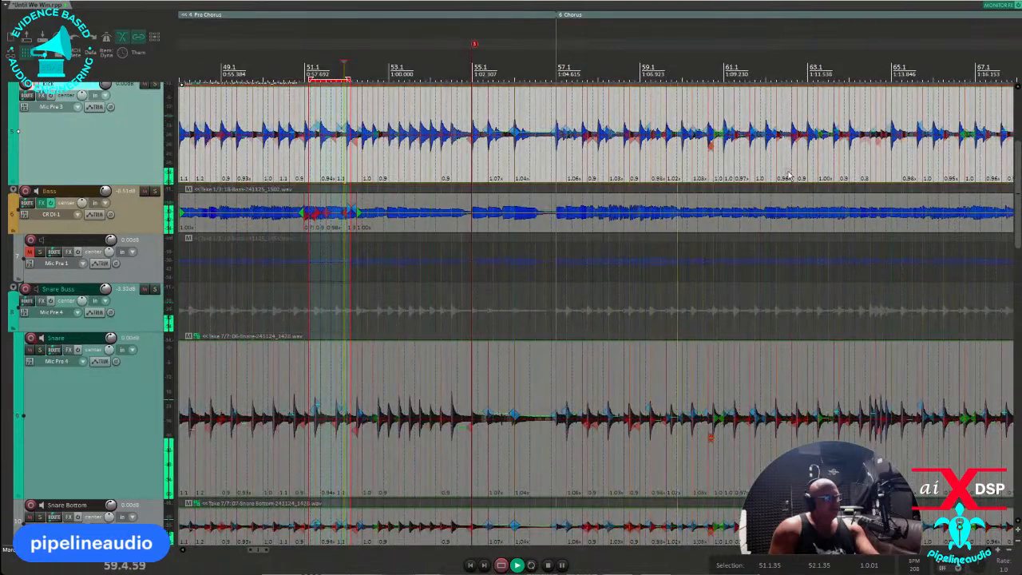
{"action": "scroll", "coordinate": [788, 176], "scroll_direction": "up", "scroll_amount": 3}
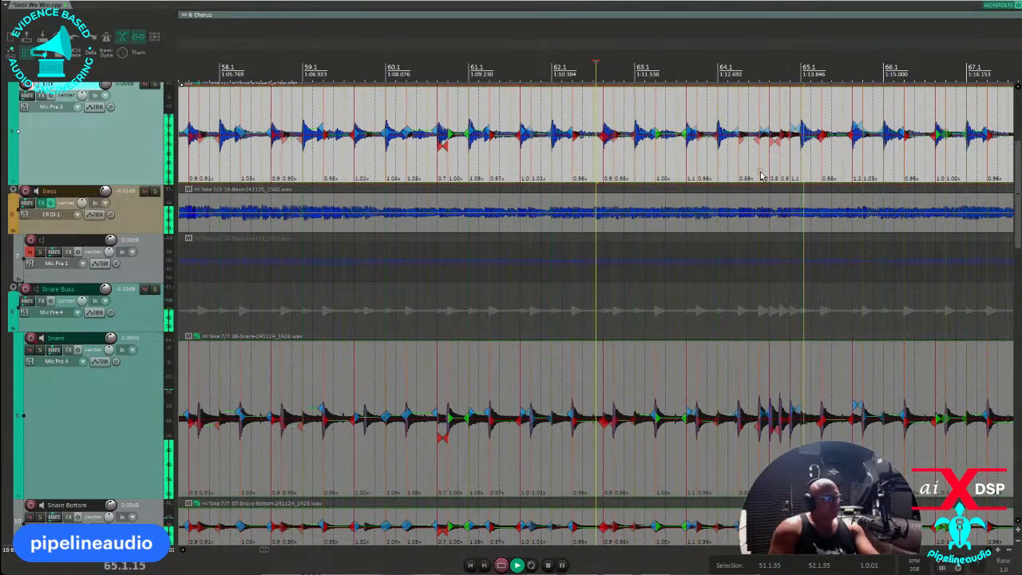
{"action": "scroll", "coordinate": [761, 175], "scroll_direction": "down", "scroll_amount": 3}
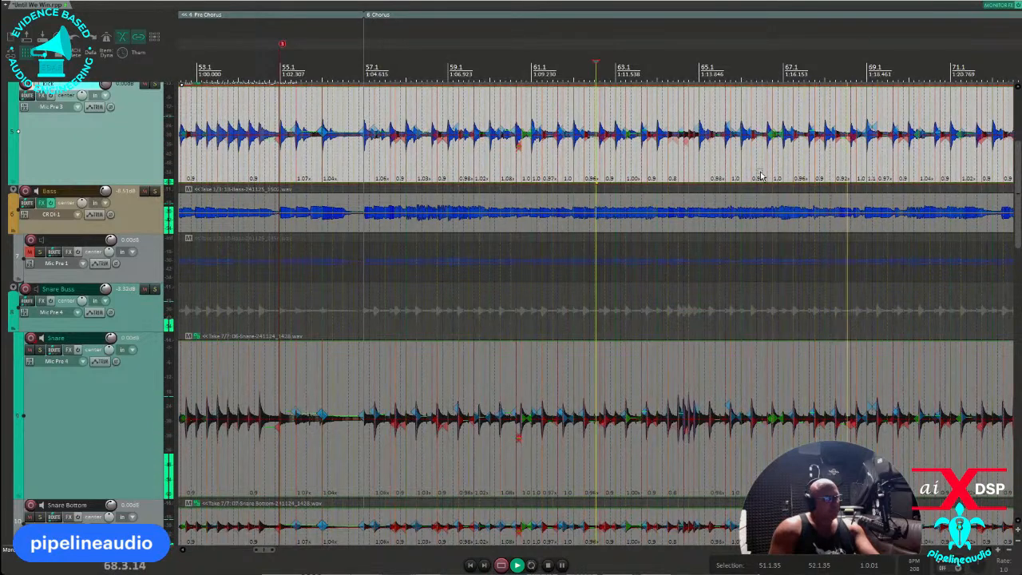
{"action": "scroll", "coordinate": [759, 174], "scroll_direction": "down", "scroll_amount": 2}
{"action": "right_click", "coordinate": [755, 171]}
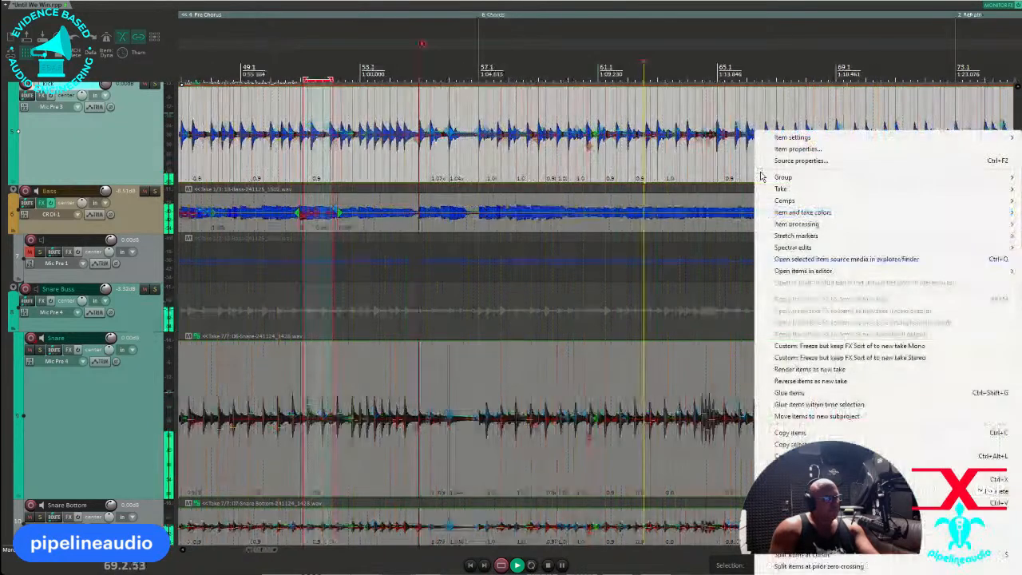
{"action": "left_click", "coordinate": [706, 24]}
{"action": "scroll", "coordinate": [741, 150], "scroll_direction": "down", "scroll_amount": 4}
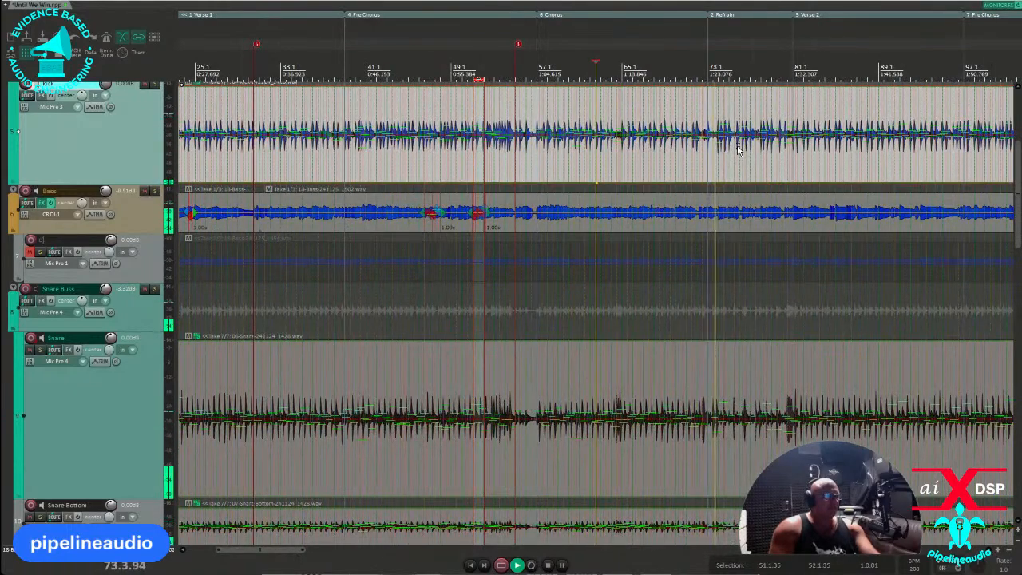
{"action": "scroll", "coordinate": [721, 156], "scroll_direction": "down", "scroll_amount": 2}
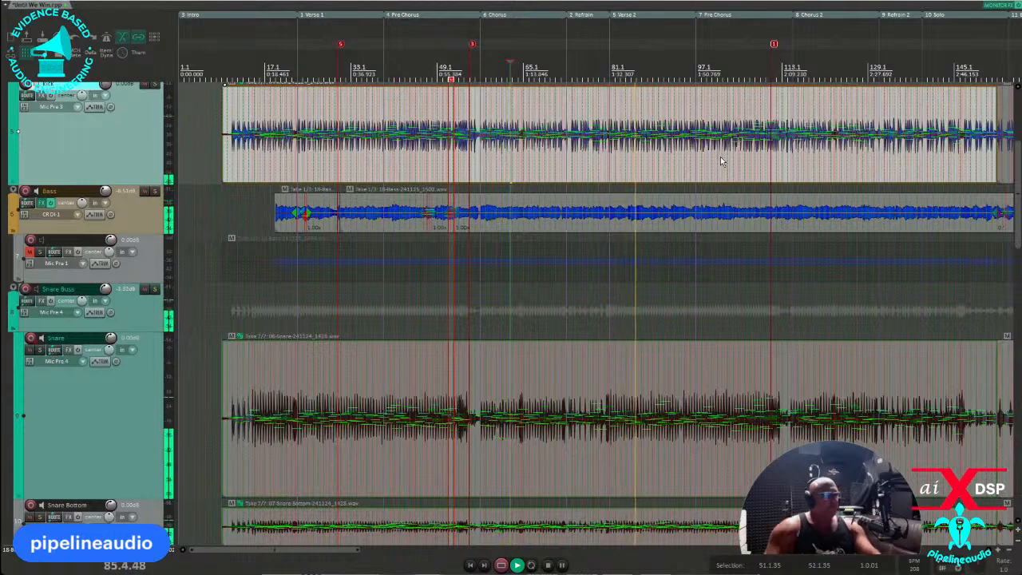
{"action": "scroll", "coordinate": [691, 151], "scroll_direction": "down", "scroll_amount": 3}
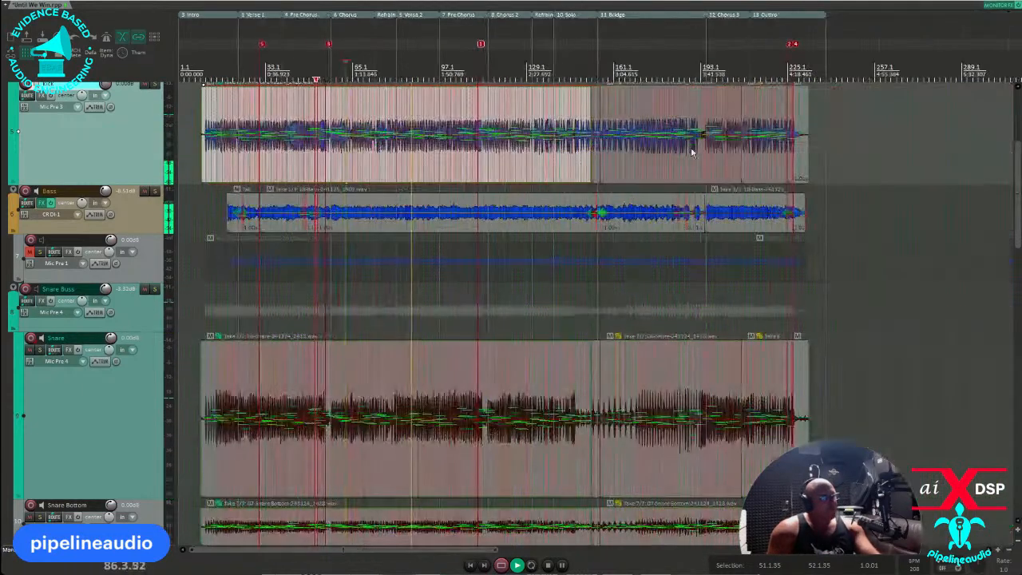
Step: Play from around bar 147 in the Solo into the Bridge, checking the bass against the drums
{"action": "left_click", "coordinate": [575, 62]}
{"action": "scroll", "coordinate": [575, 62], "scroll_direction": "up", "scroll_amount": 5}
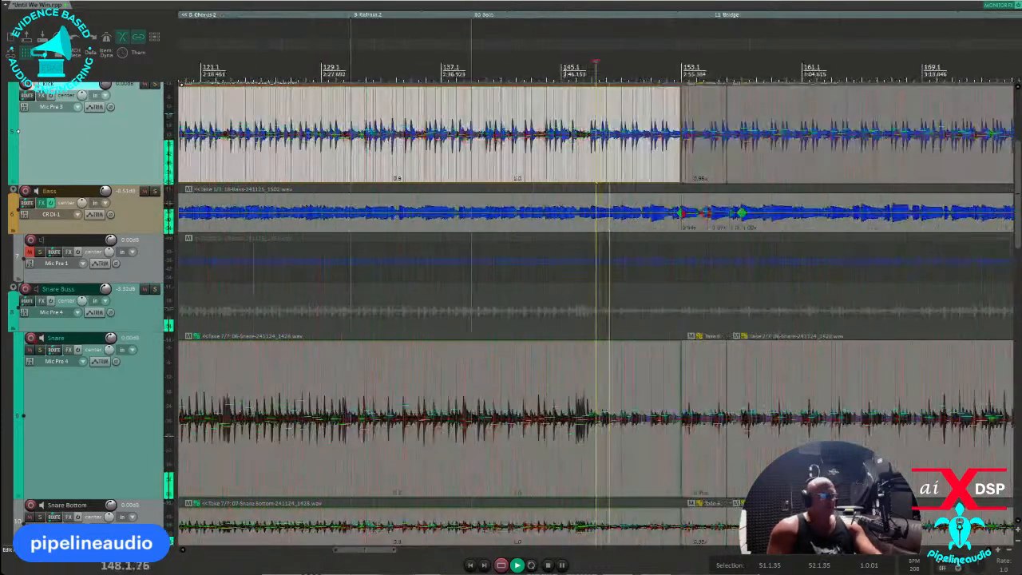
{"action": "scroll", "coordinate": [564, 72], "scroll_direction": "up", "scroll_amount": 2}
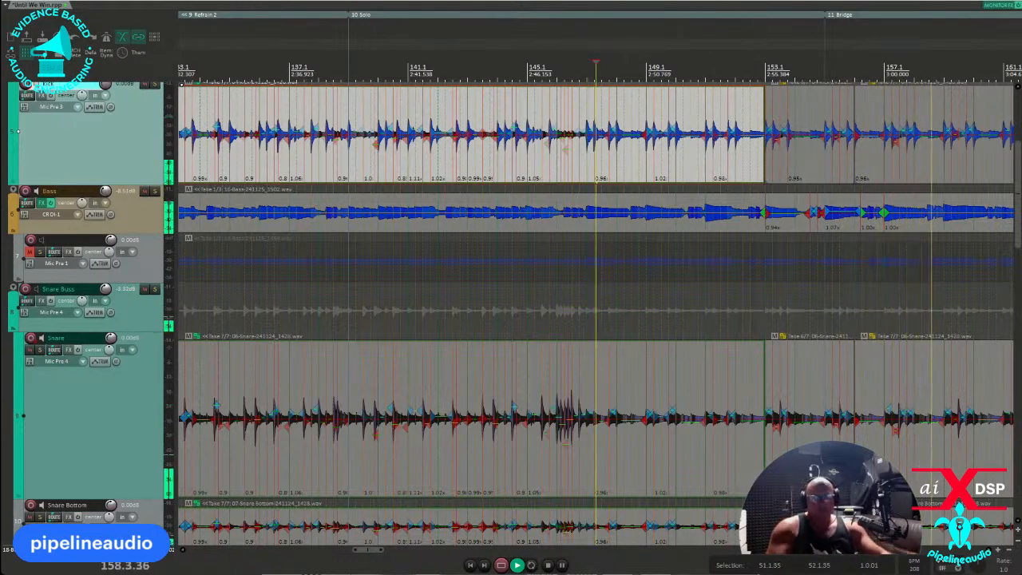
{"action": "scroll", "coordinate": [504, 209], "scroll_direction": "down", "scroll_amount": 2}
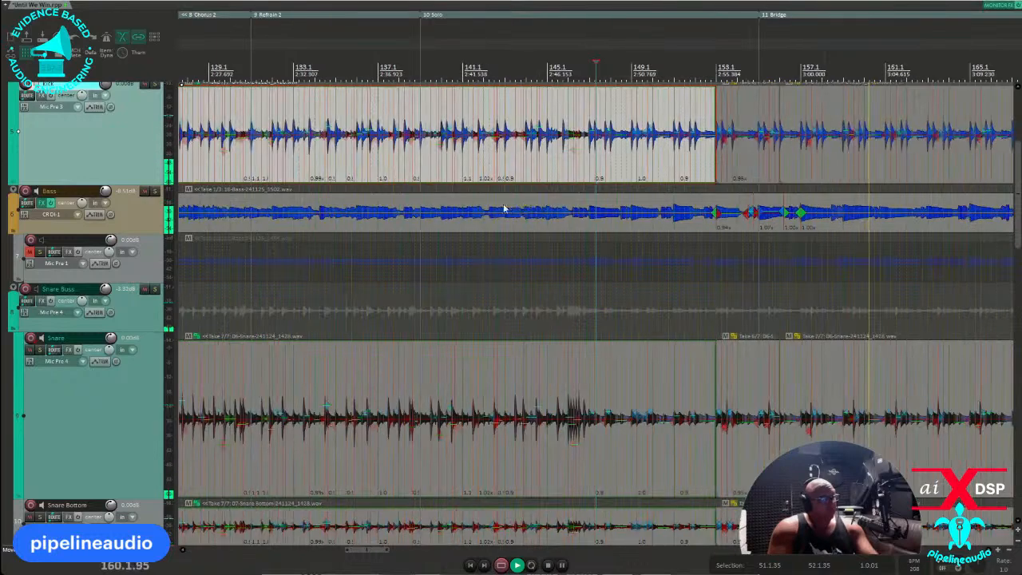
{"action": "scroll", "coordinate": [479, 212], "scroll_direction": "down", "scroll_amount": 5}
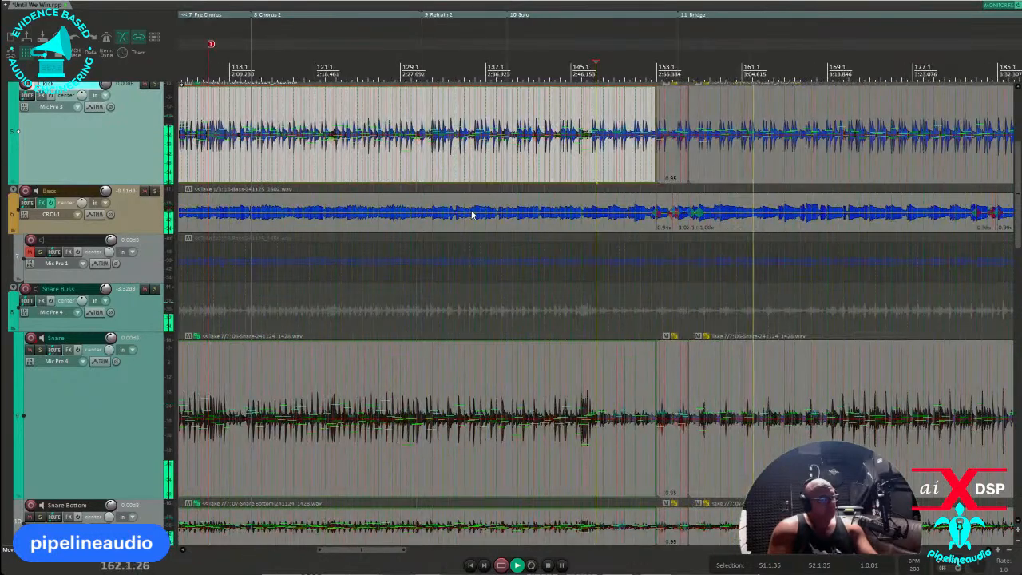
{"action": "scroll", "coordinate": [471, 214], "scroll_direction": "down", "scroll_amount": 4}
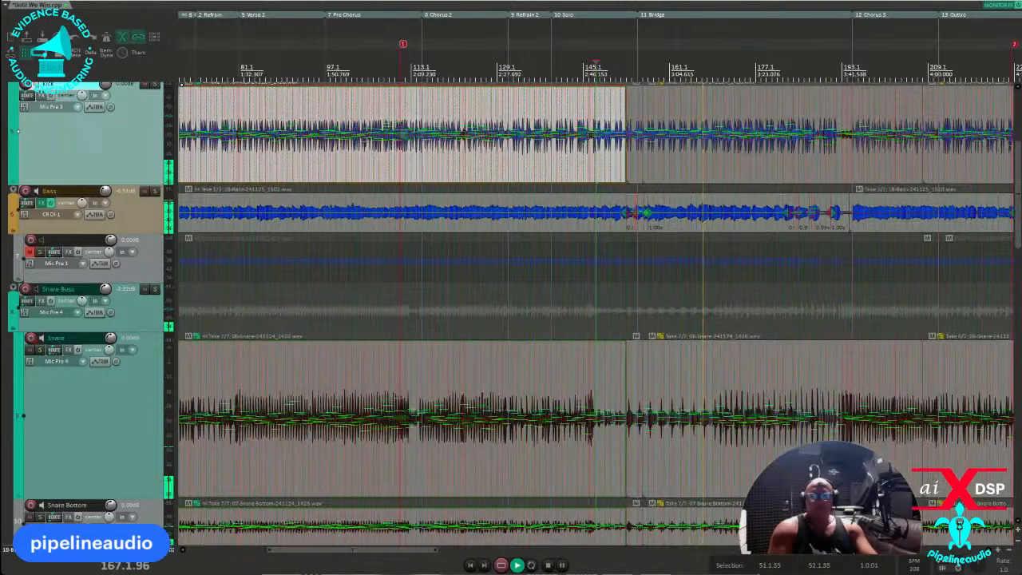
Step: Play the Bridge bass from just before 165.1 to check its timing against the drums around bar 167
{"action": "left_click", "coordinate": [707, 226]}
{"action": "scroll", "coordinate": [707, 226], "scroll_direction": "up", "scroll_amount": 8}
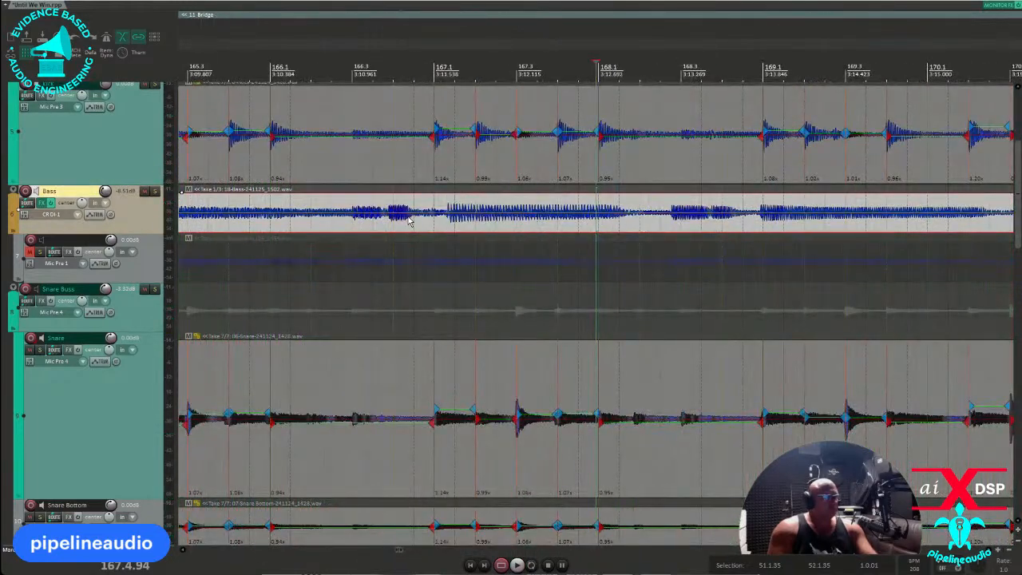
{"action": "scroll", "coordinate": [383, 223], "scroll_direction": "down", "scroll_amount": 2}
{"action": "left_click", "coordinate": [242, 222]}
{"action": "key", "text": "space"}
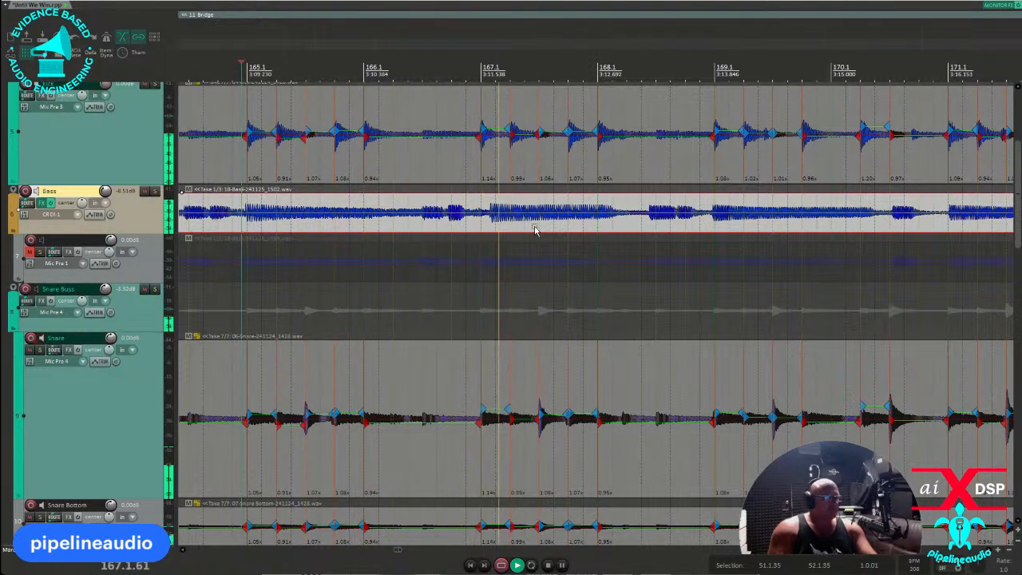
{"action": "key", "text": "space"}
Step: Add stretch markers at the bass note onsets near 166.3, 167.1, 168.3 and 169.1
{"action": "left_click", "coordinate": [706, 228]}
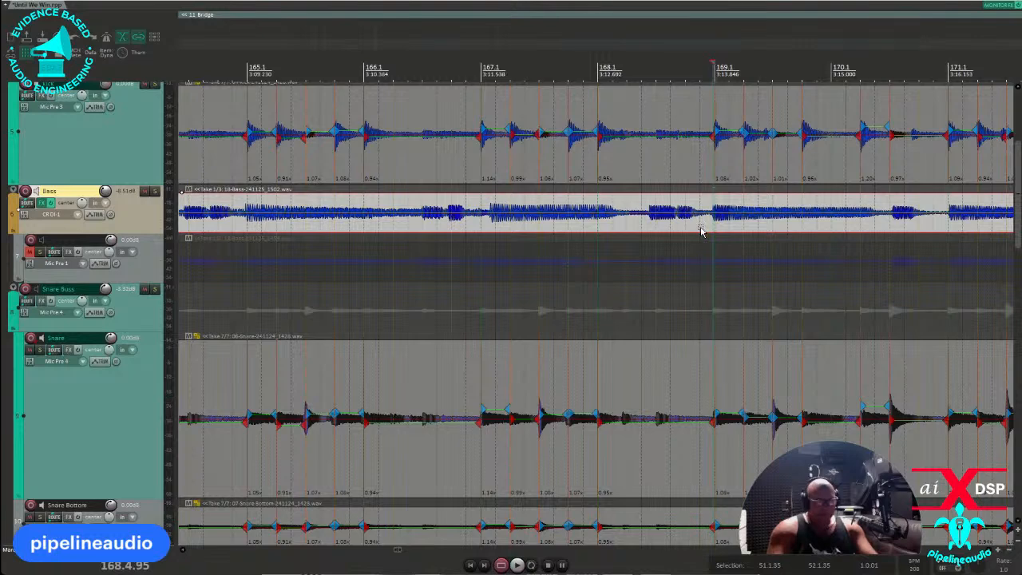
{"action": "scroll", "coordinate": [647, 228], "scroll_direction": "up", "scroll_amount": 3}
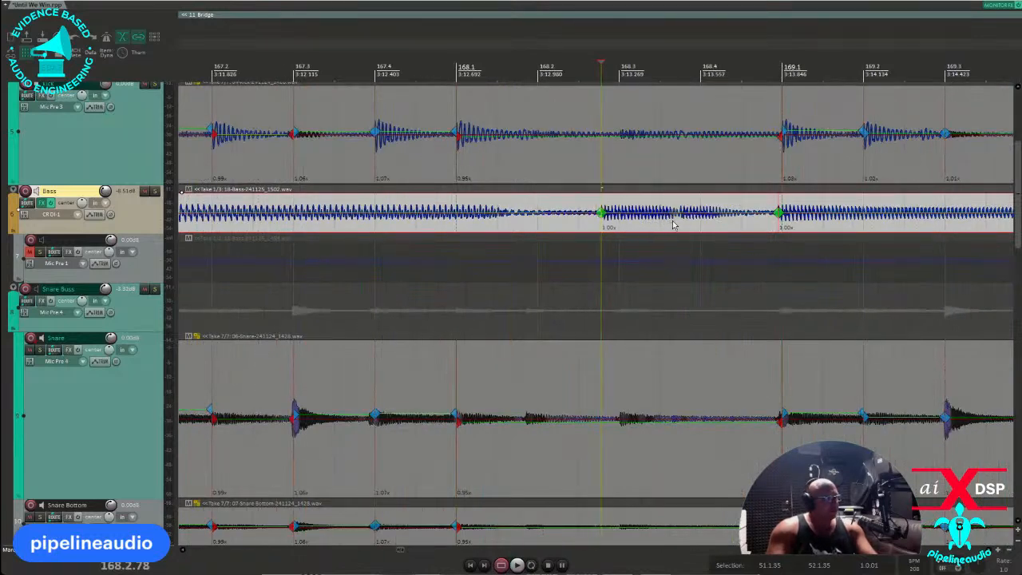
{"action": "scroll", "coordinate": [628, 229], "scroll_direction": "down", "scroll_amount": 1}
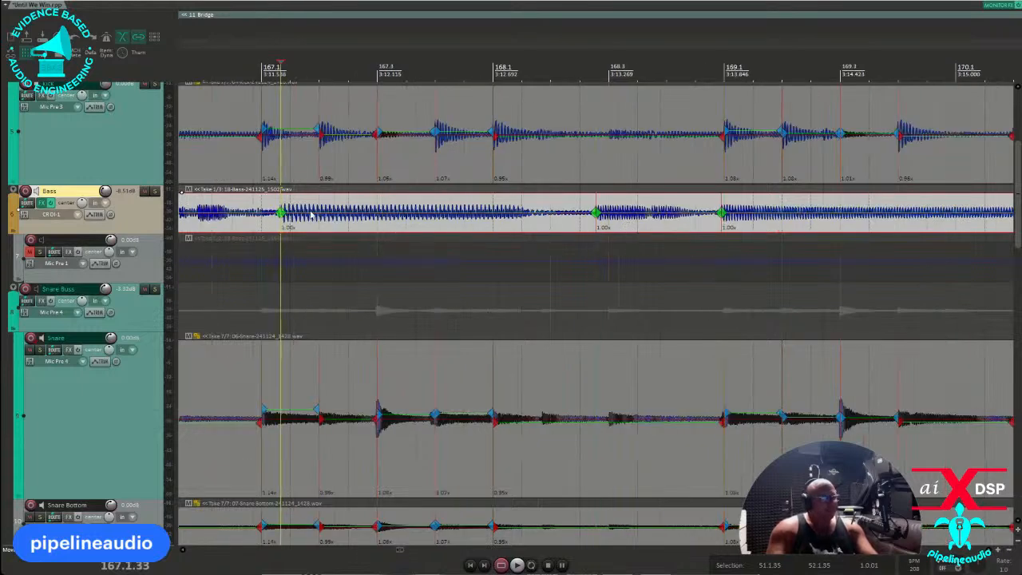
{"action": "scroll", "coordinate": [405, 225], "scroll_direction": "down", "scroll_amount": 1}
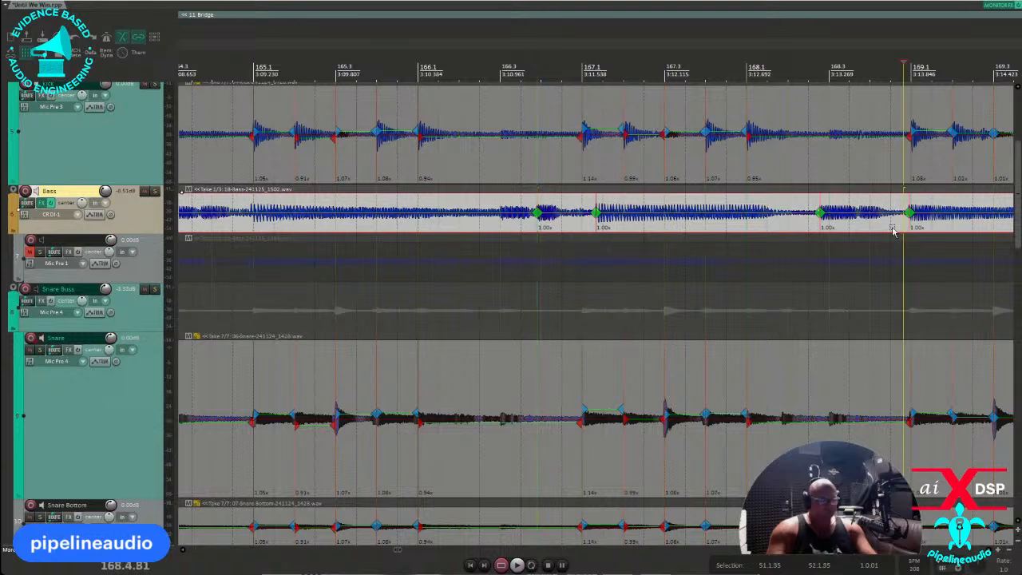
Step: Split the bass at 168.4.81 and just before 167.1, and move the isolated segment so its first marker aligns with 167.1
{"action": "key", "text": "s"}
{"action": "left_click", "coordinate": [573, 225]}
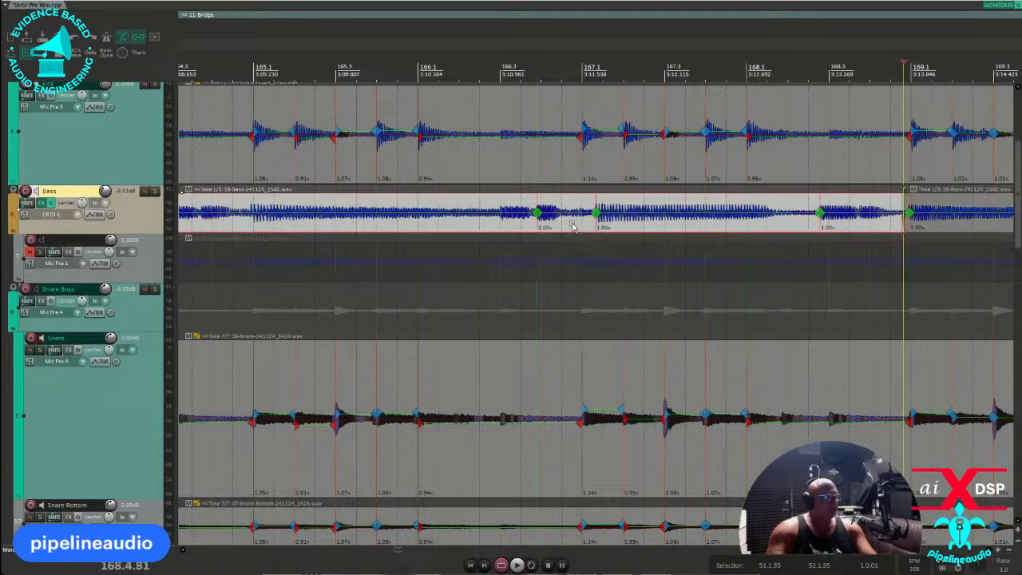
{"action": "key", "text": "s"}
{"action": "left_click_drag", "start_coordinate": [629, 209], "coordinate": [613, 210]}
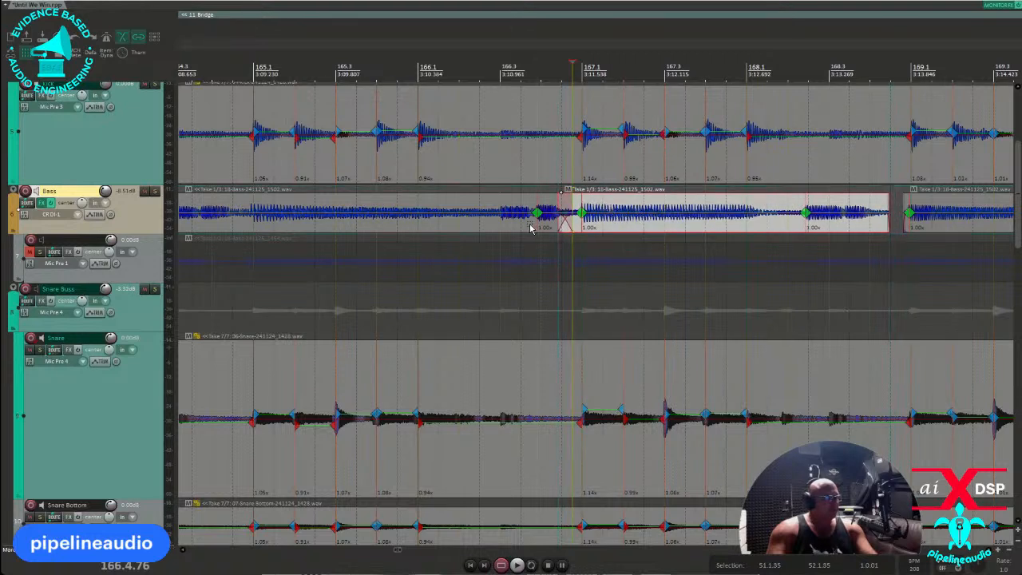
Step: Play the bass from just before 167.1 to check the moved segment against the drums
{"action": "left_click", "coordinate": [530, 227]}
{"action": "key", "text": "space"}
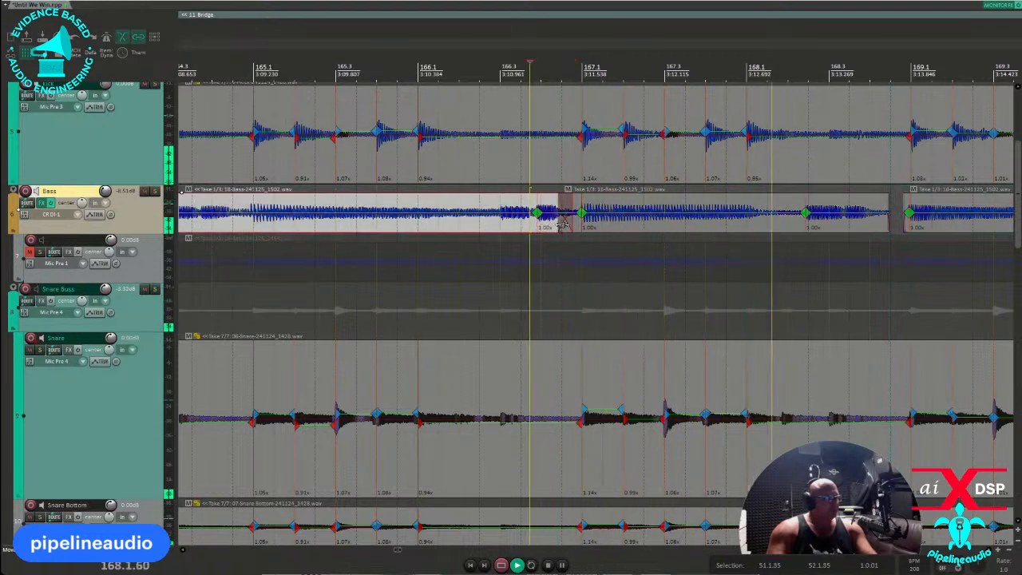
{"action": "key", "text": "space"}
Step: Split the bass segment at 168.2.13 and move its final part so the marker aligns with 168.3
{"action": "left_click", "coordinate": [791, 223]}
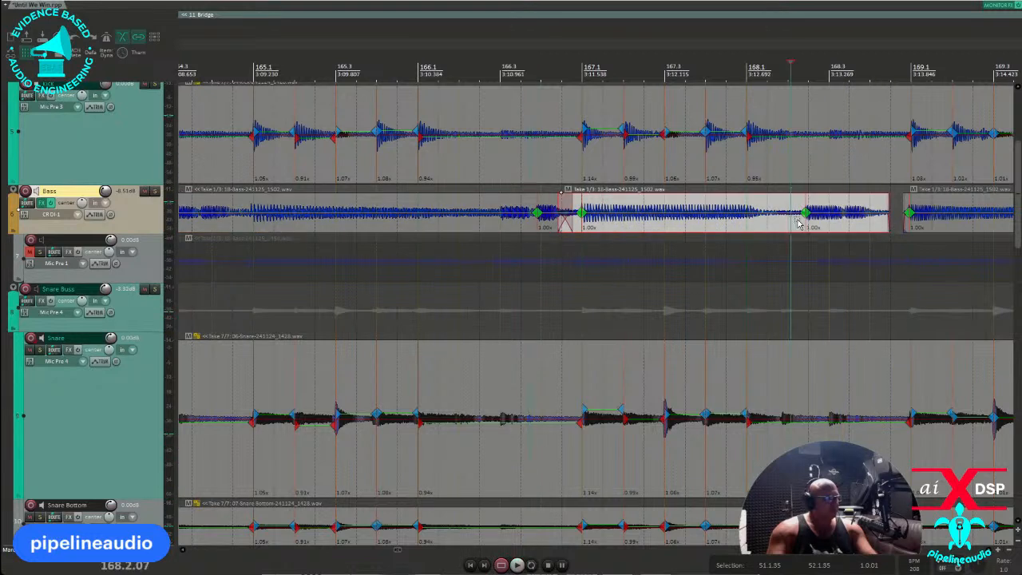
{"action": "key", "text": "s"}
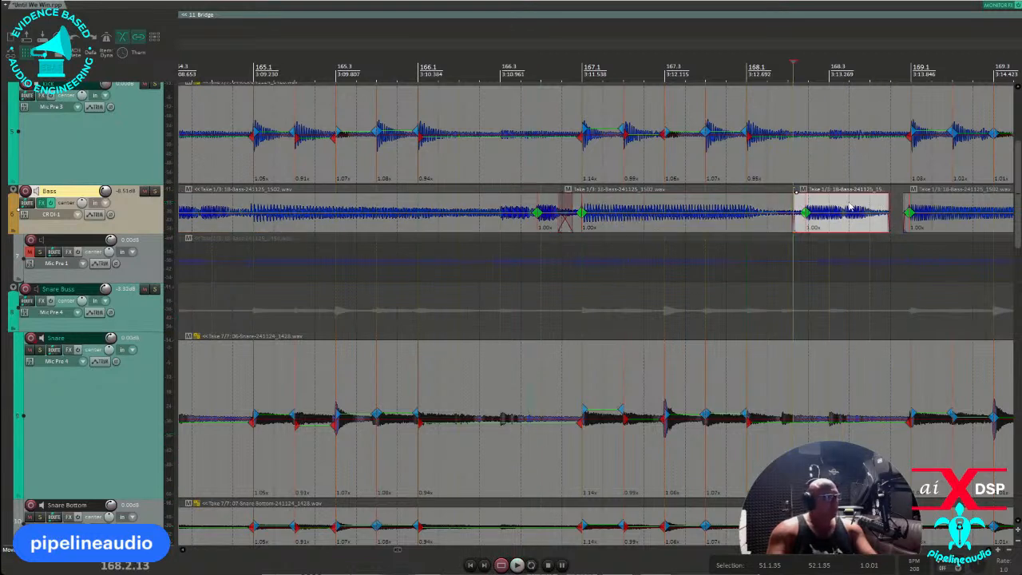
{"action": "left_click_drag", "start_coordinate": [843, 209], "coordinate": [847, 211]}
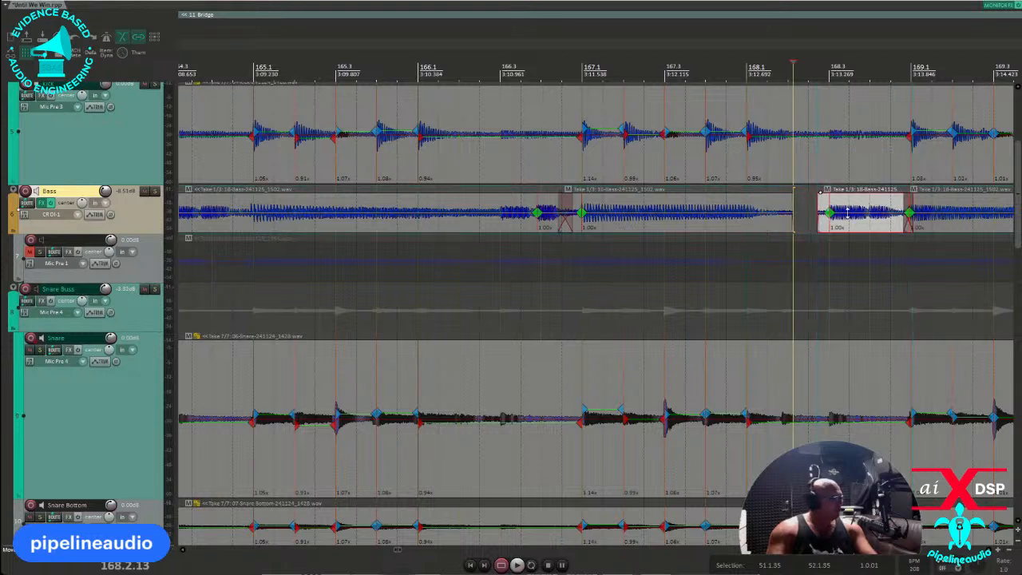
Step: Play from bar 166 through the rest of the Bridge, checking the edited bass against the drums
{"action": "left_click", "coordinate": [443, 232]}
{"action": "key", "text": "space"}
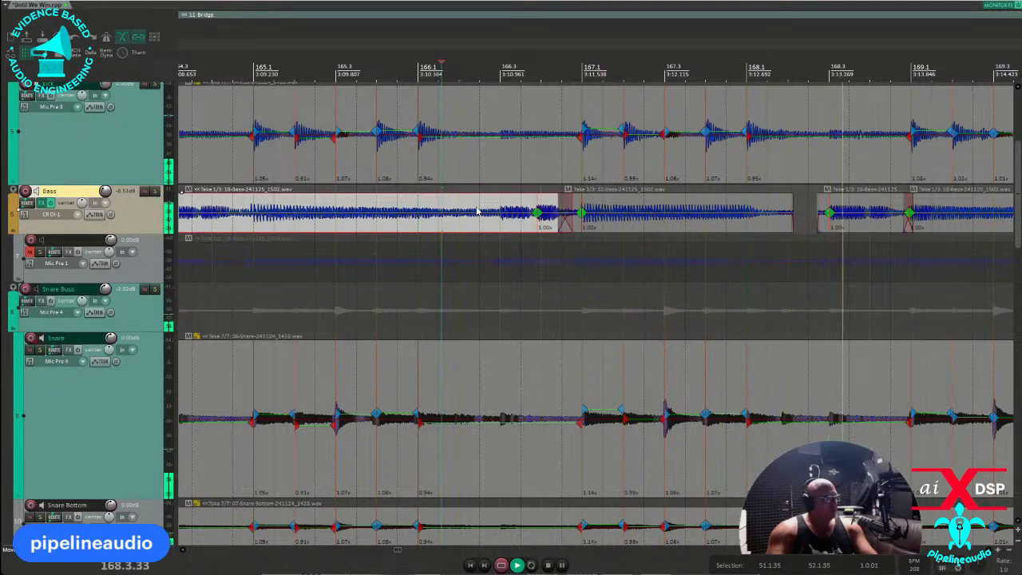
{"action": "scroll", "coordinate": [848, 158], "scroll_direction": "down", "scroll_amount": 4}
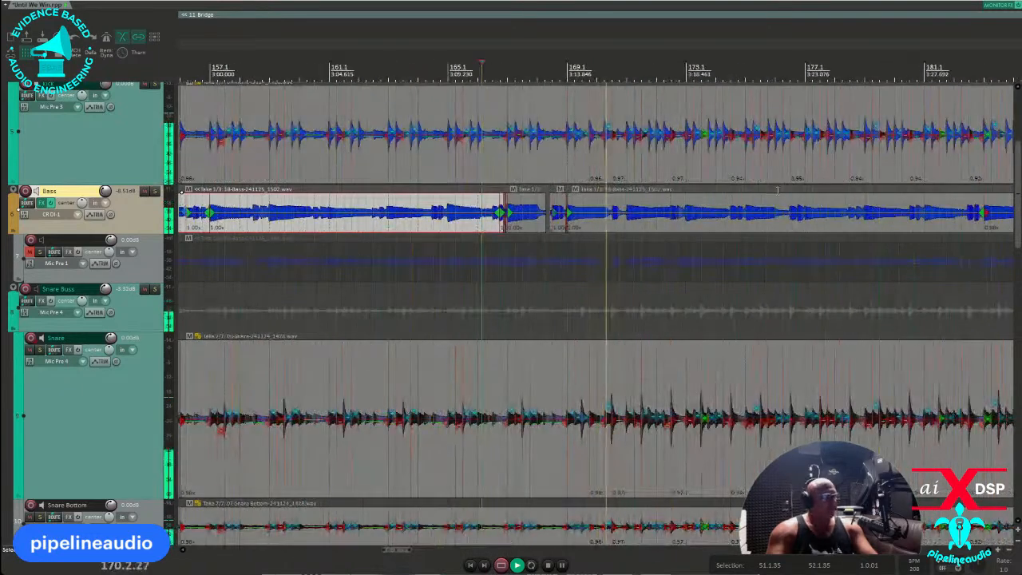
{"action": "scroll", "coordinate": [776, 192], "scroll_direction": "down", "scroll_amount": 3}
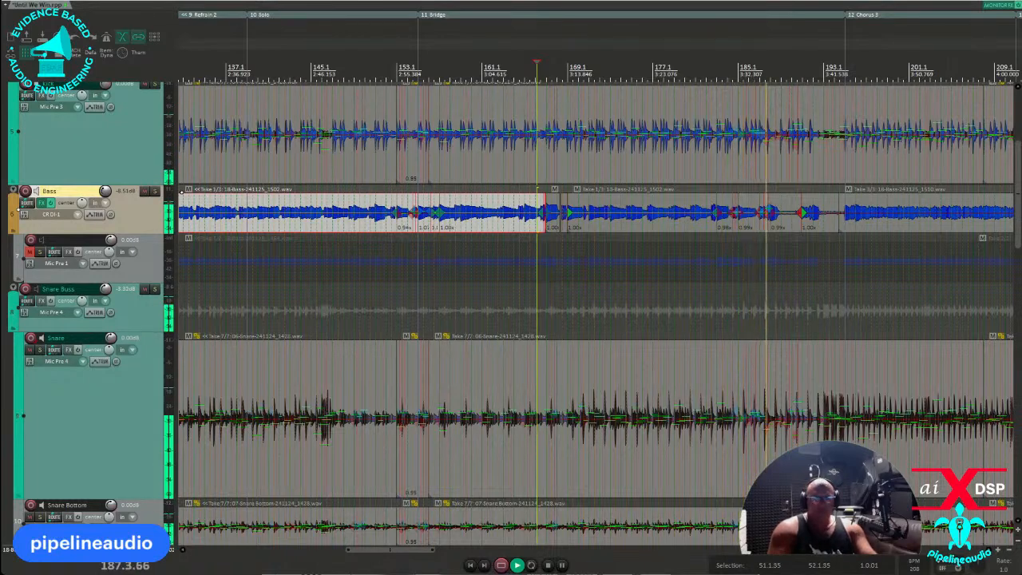
Step: Split the bass at 190.4.37 and trim the end of the new segment back to about 192.4
{"action": "left_click", "coordinate": [828, 227]}
{"action": "scroll", "coordinate": [828, 227], "scroll_direction": "up", "scroll_amount": 5}
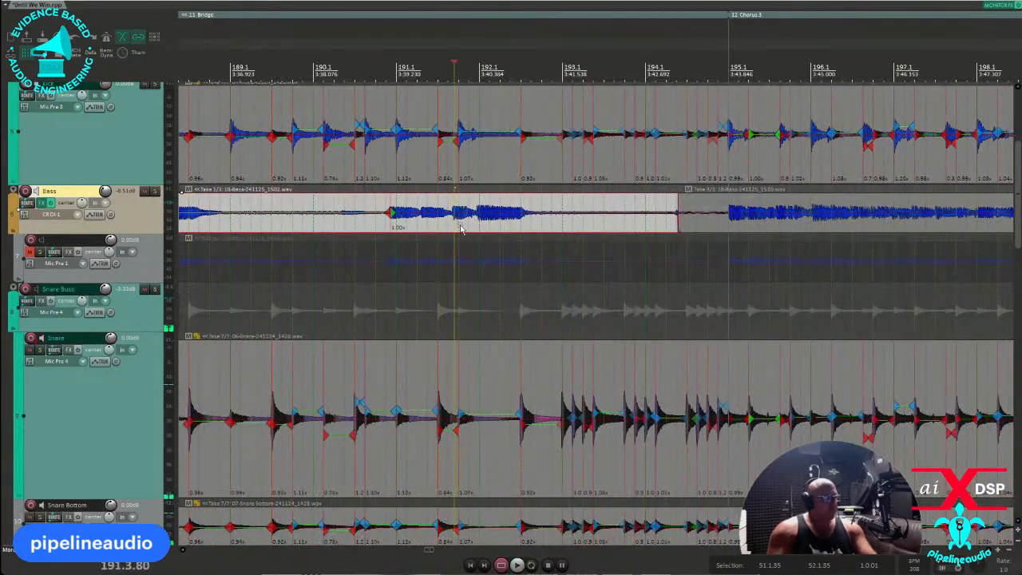
{"action": "scroll", "coordinate": [535, 231], "scroll_direction": "up", "scroll_amount": 3}
{"action": "scroll", "coordinate": [586, 211], "scroll_direction": "down", "scroll_amount": 2}
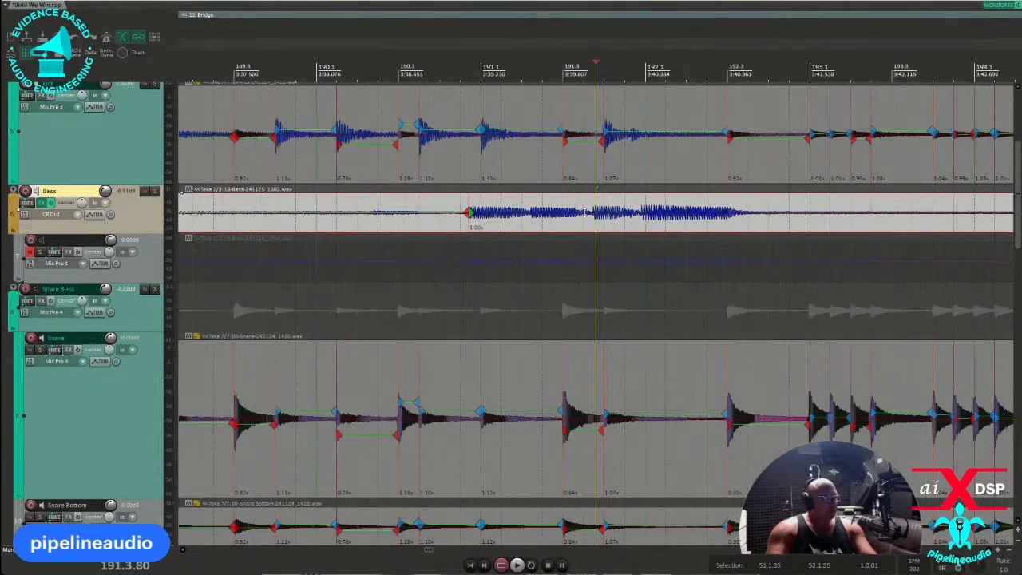
{"action": "scroll", "coordinate": [750, 225], "scroll_direction": "down", "scroll_amount": 4}
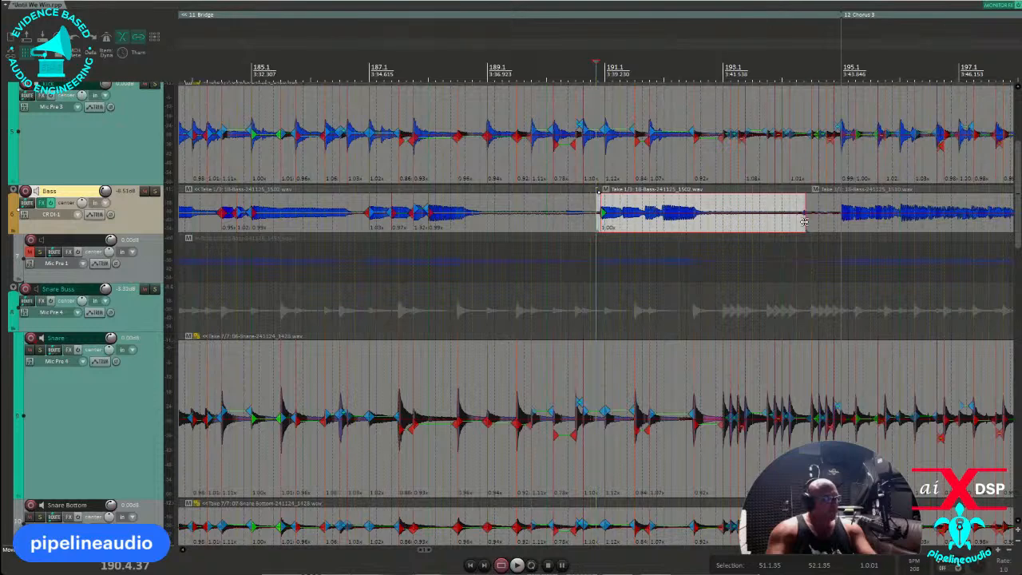
{"action": "left_click_drag", "start_coordinate": [802, 222], "coordinate": [706, 224]}
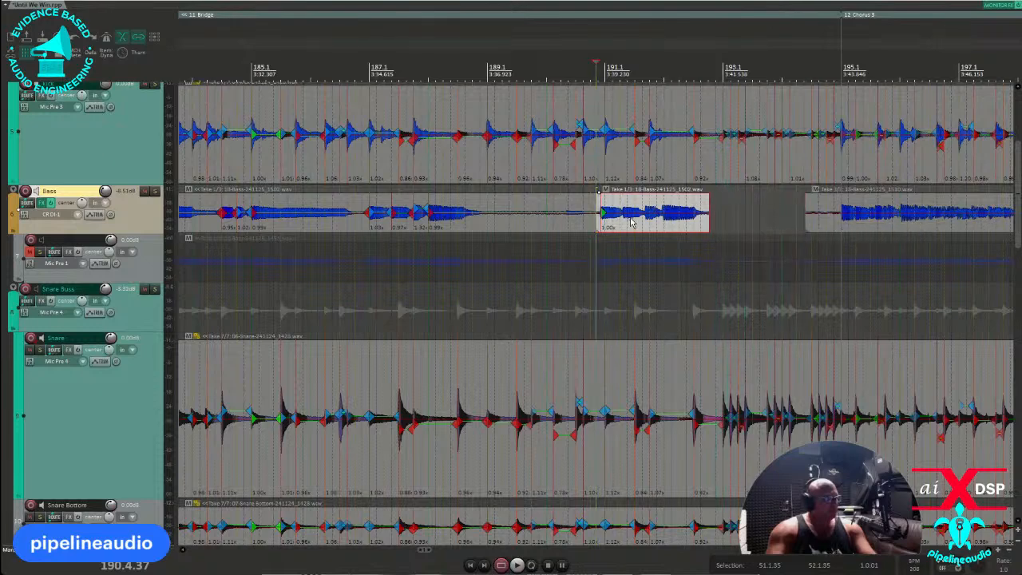
Step: Move the trimmed bass segment so its first note aligns with 191.1
{"action": "scroll", "coordinate": [631, 222], "scroll_direction": "up", "scroll_amount": 7}
{"action": "left_click_drag", "start_coordinate": [432, 202], "coordinate": [468, 202]}
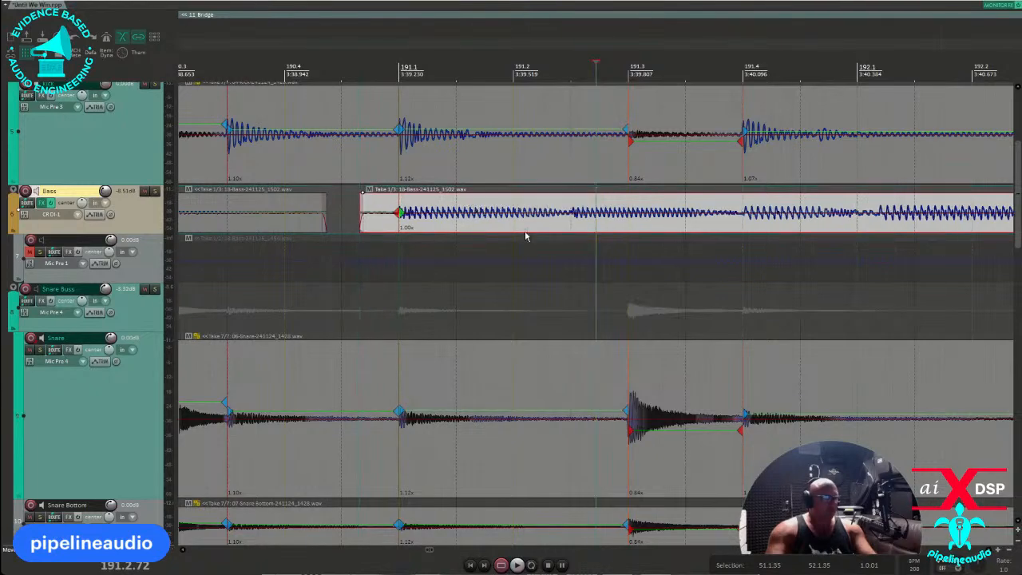
{"action": "scroll", "coordinate": [687, 250], "scroll_direction": "down", "scroll_amount": 6}
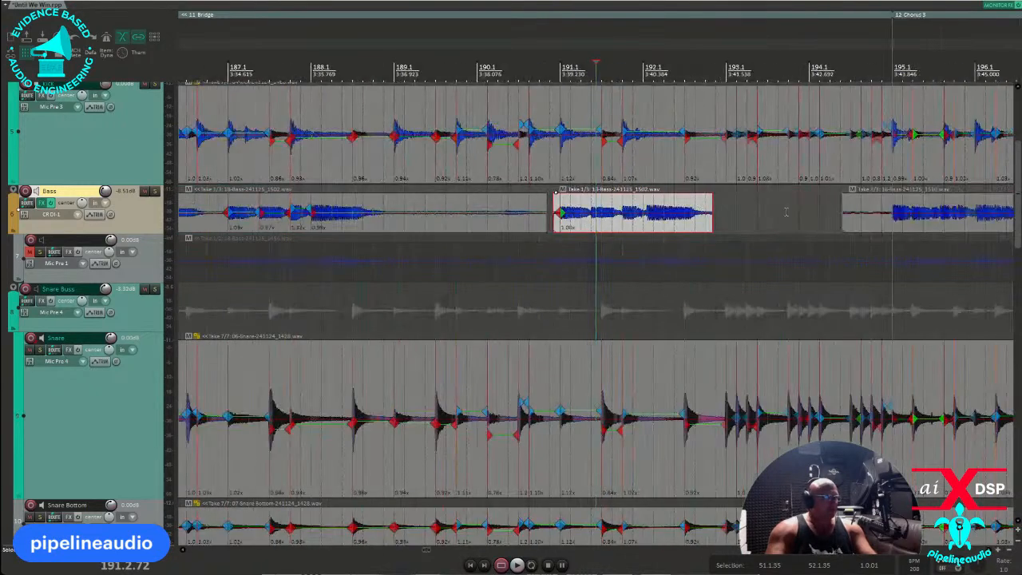
Step: Split the bass segment at 191.4.83 and shift the last note to align with 192.1
{"action": "scroll", "coordinate": [651, 227], "scroll_direction": "up", "scroll_amount": 6}
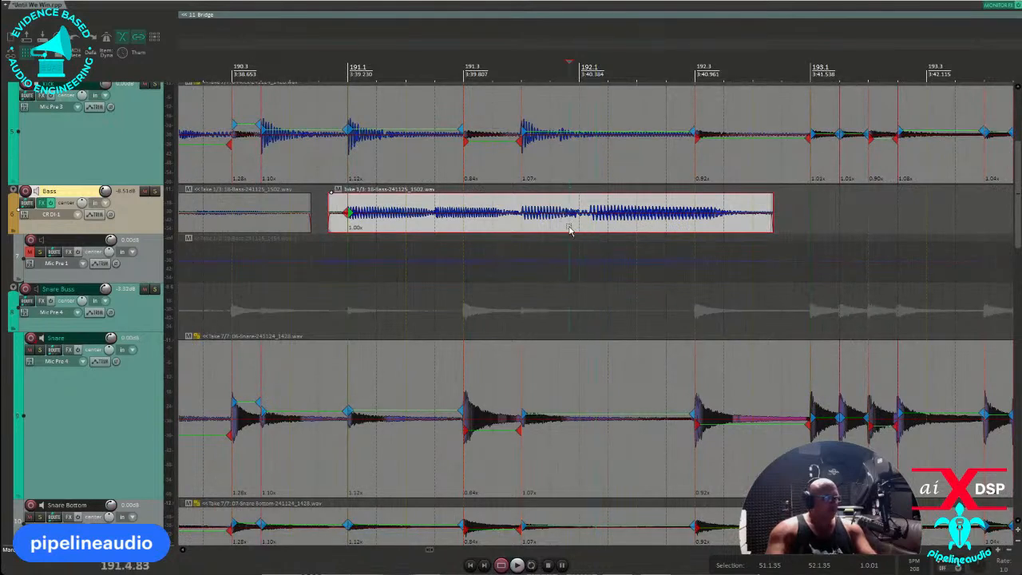
{"action": "key", "text": "s"}
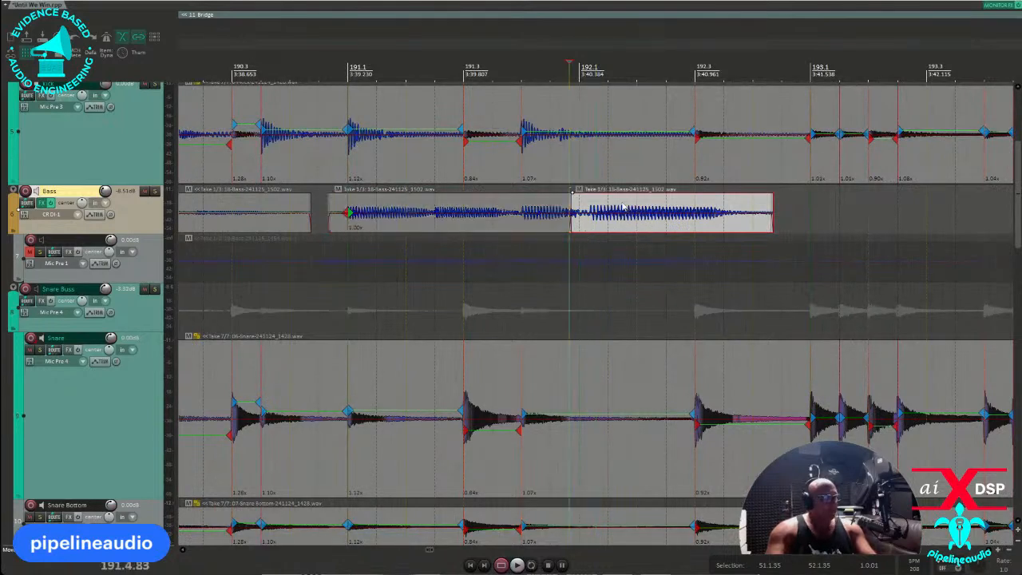
{"action": "left_click_drag", "start_coordinate": [625, 208], "coordinate": [578, 226]}
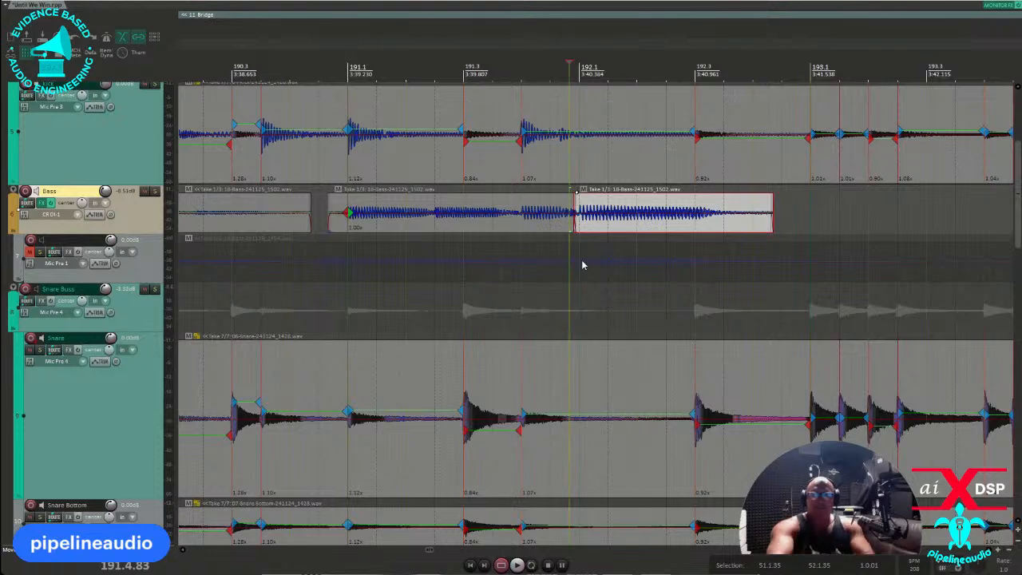
Step: Play from bar 189 through Chorus 3 to check the end of the Bridge and the bass that follows
{"action": "scroll", "coordinate": [643, 285], "scroll_direction": "down", "scroll_amount": 2}
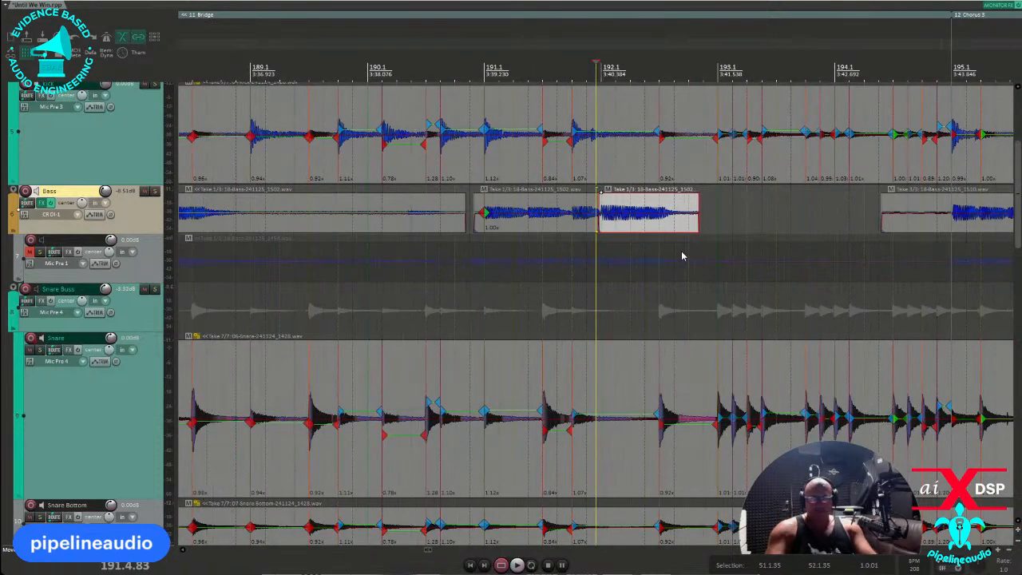
{"action": "left_click", "coordinate": [315, 222]}
{"action": "key", "text": "space"}
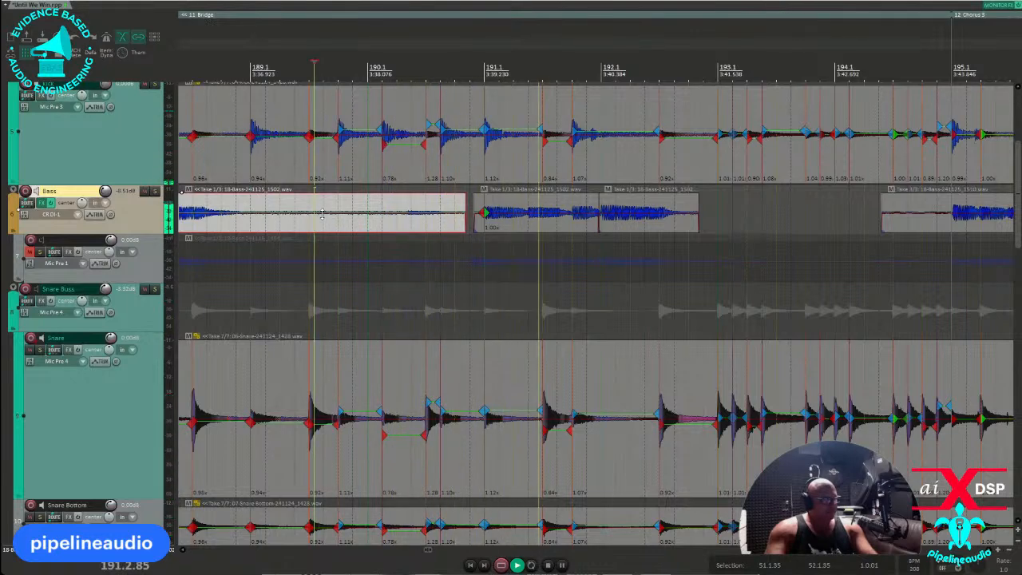
{"action": "scroll", "coordinate": [507, 206], "scroll_direction": "down", "scroll_amount": 2}
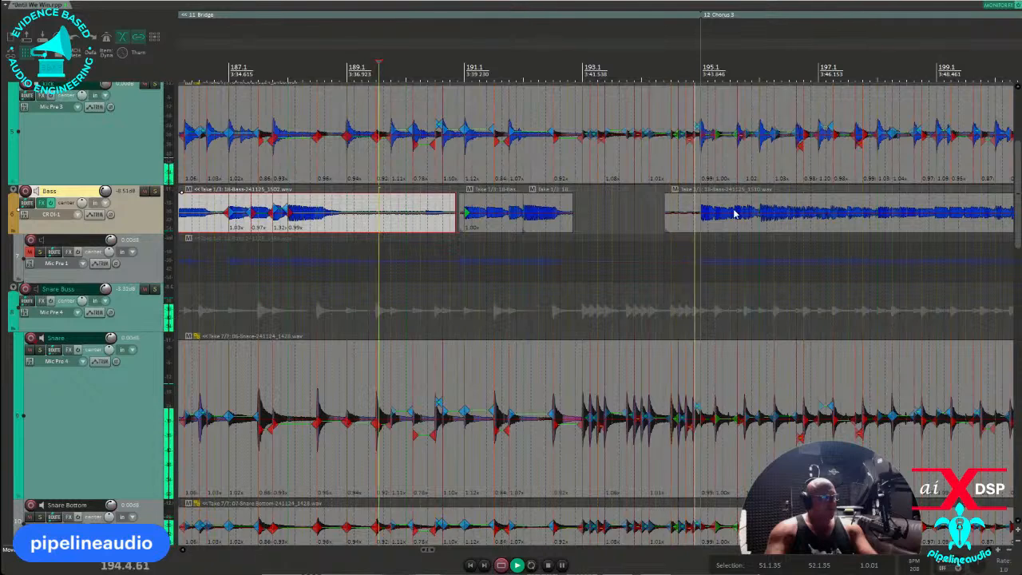
{"action": "scroll", "coordinate": [734, 213], "scroll_direction": "down", "scroll_amount": 2}
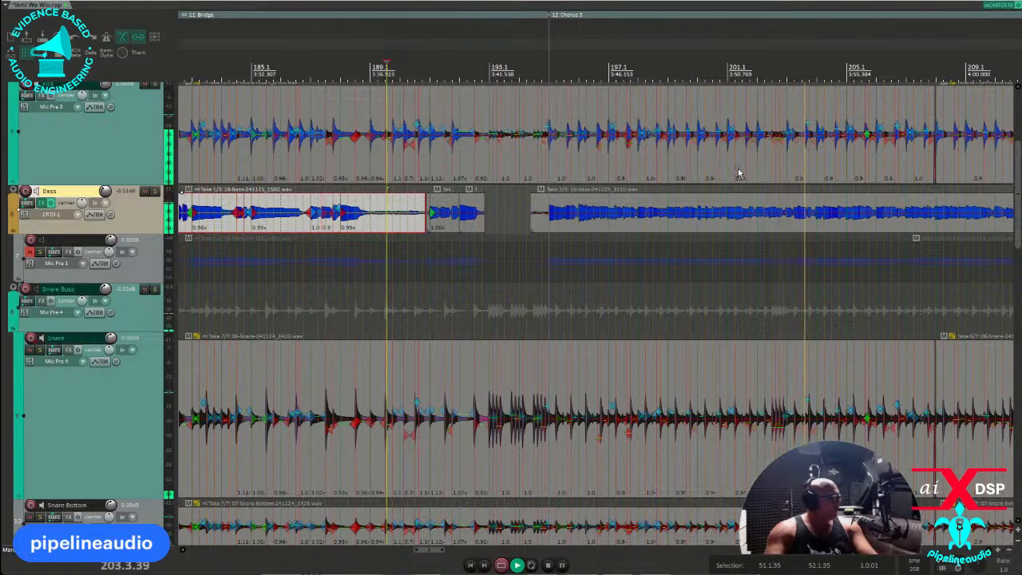
{"action": "scroll", "coordinate": [738, 173], "scroll_direction": "down", "scroll_amount": 3}
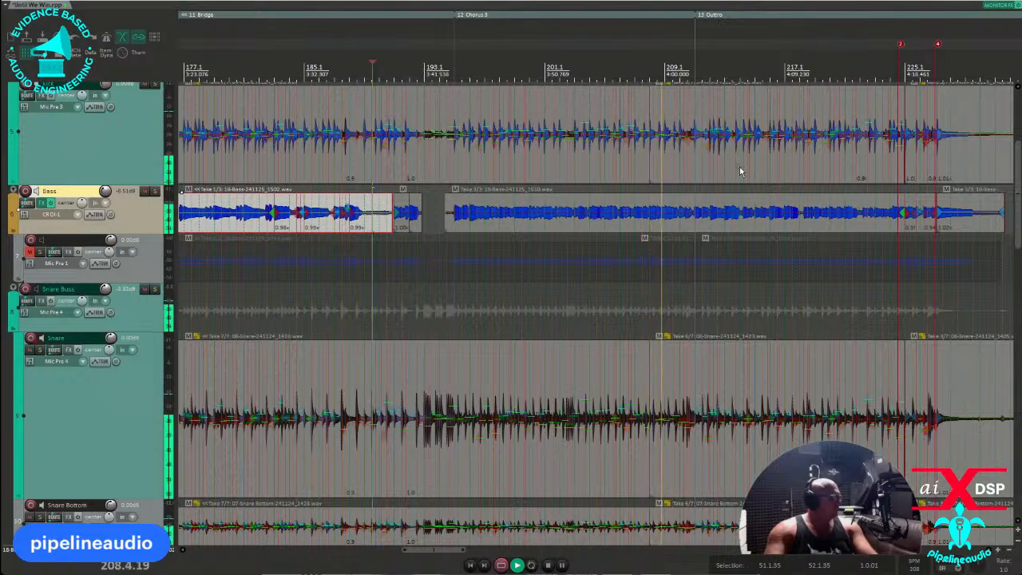
Step: Play on through the Outtro and examine the bass against the drums around bars 216 to 219
{"action": "left_click", "coordinate": [678, 214]}
{"action": "scroll", "coordinate": [671, 212], "scroll_direction": "up", "scroll_amount": 4}
{"action": "scroll", "coordinate": [666, 212], "scroll_direction": "down", "scroll_amount": 1}
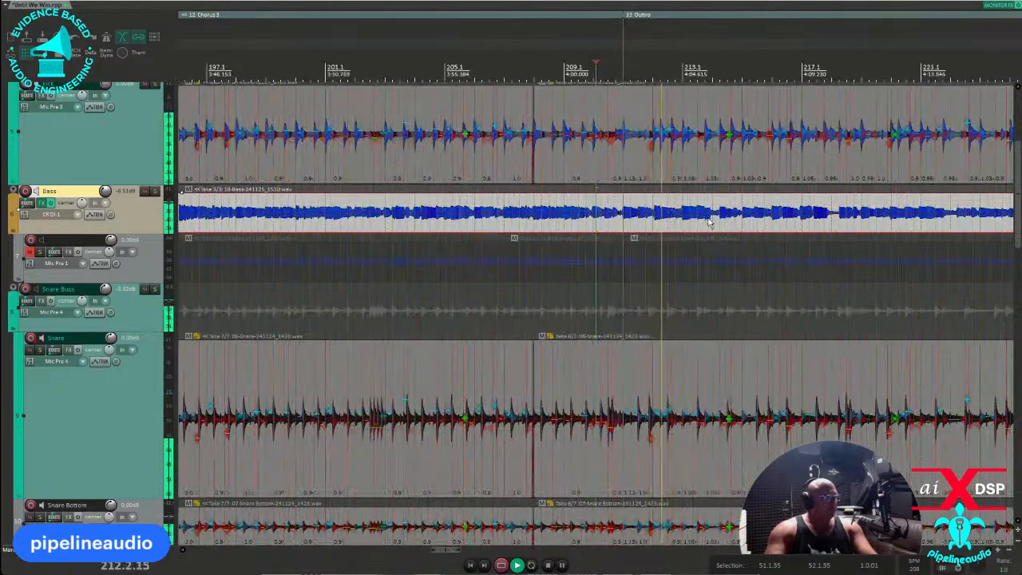
{"action": "left_click", "coordinate": [709, 222]}
{"action": "scroll", "coordinate": [704, 221], "scroll_direction": "up", "scroll_amount": 2}
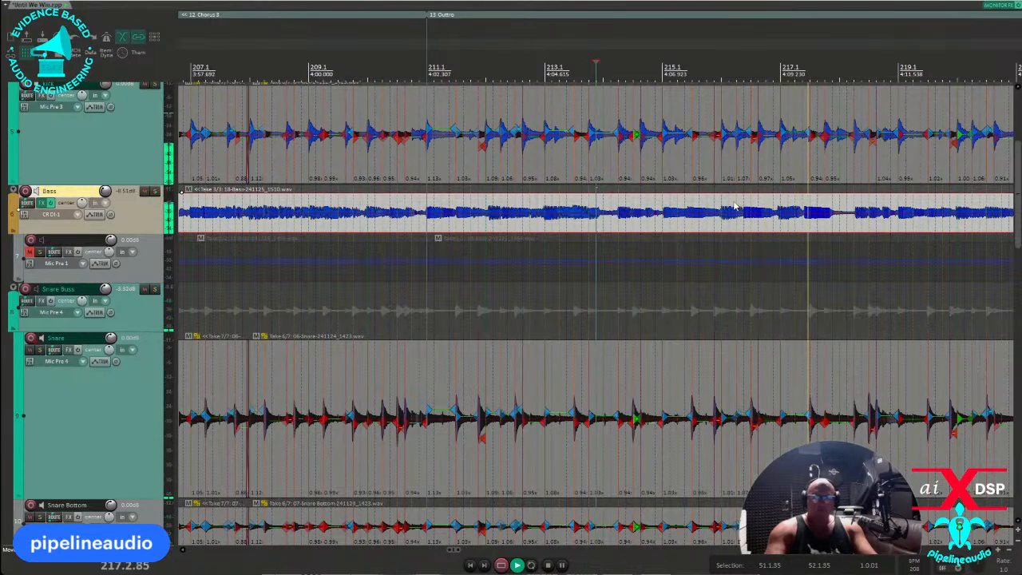
{"action": "scroll", "coordinate": [848, 225], "scroll_direction": "up", "scroll_amount": 3}
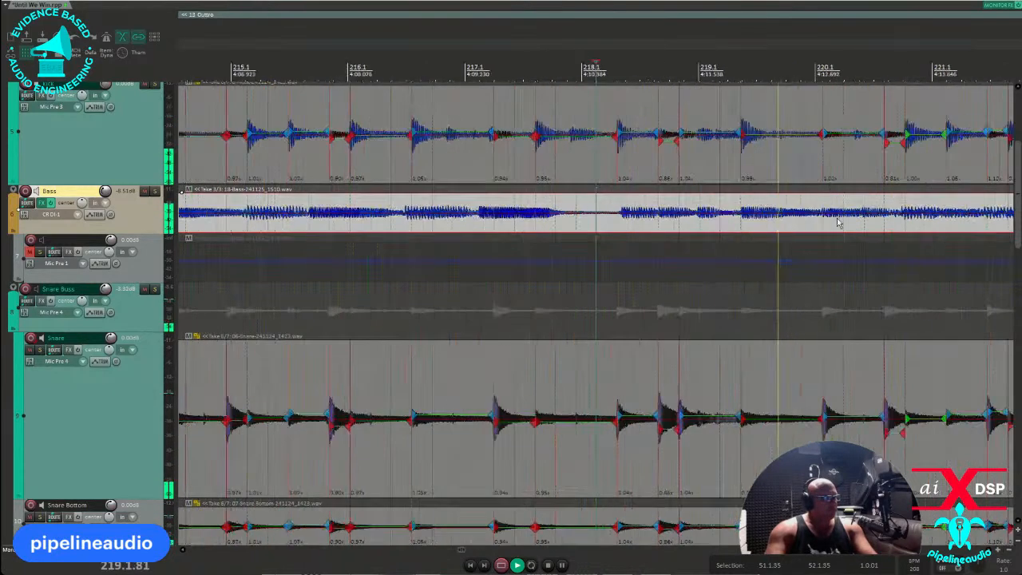
{"action": "key", "text": "space"}
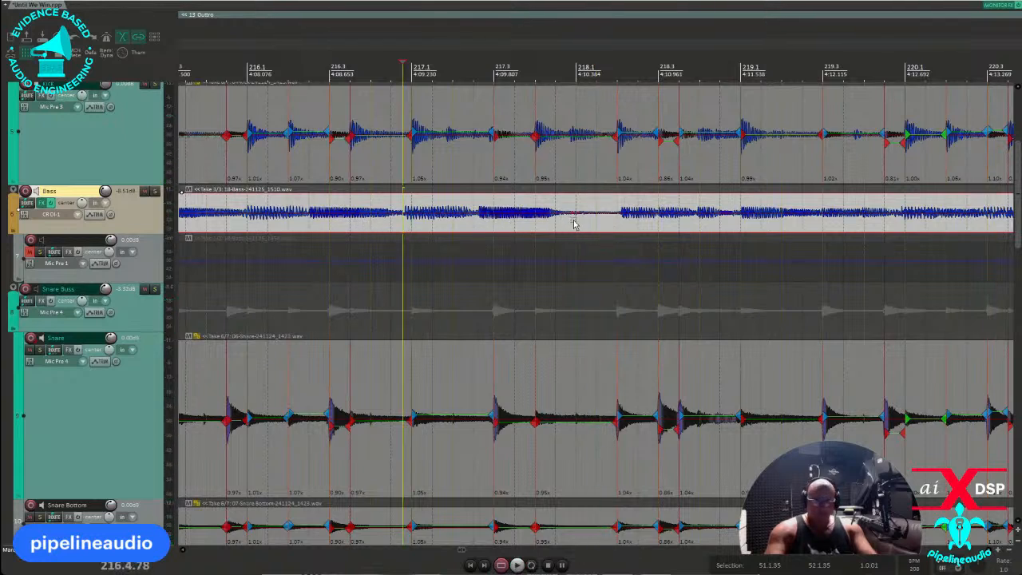
Step: Split the Outtro bass at 216.4.78 and 218.1.87 to isolate the notes of bar 217
{"action": "key", "text": "s"}
{"action": "left_click", "coordinate": [612, 227]}
{"action": "key", "text": "s"}
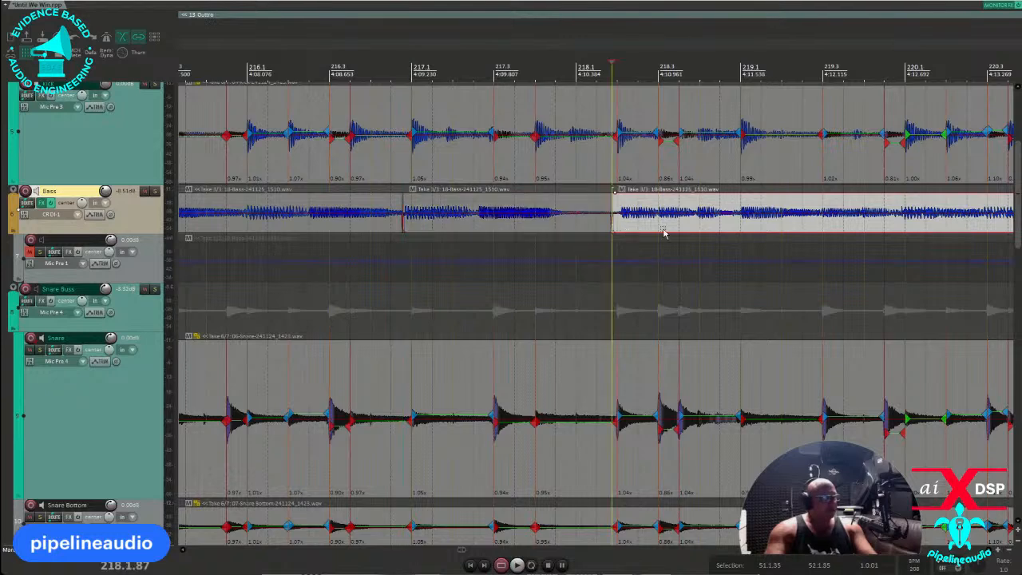
Step: Slip the bass audio in the bar 217 item so its first note lands on 217.1, and trim the item's start before it
{"action": "left_click", "coordinate": [489, 217]}
{"action": "scroll", "coordinate": [508, 228], "scroll_direction": "up", "scroll_amount": 3}
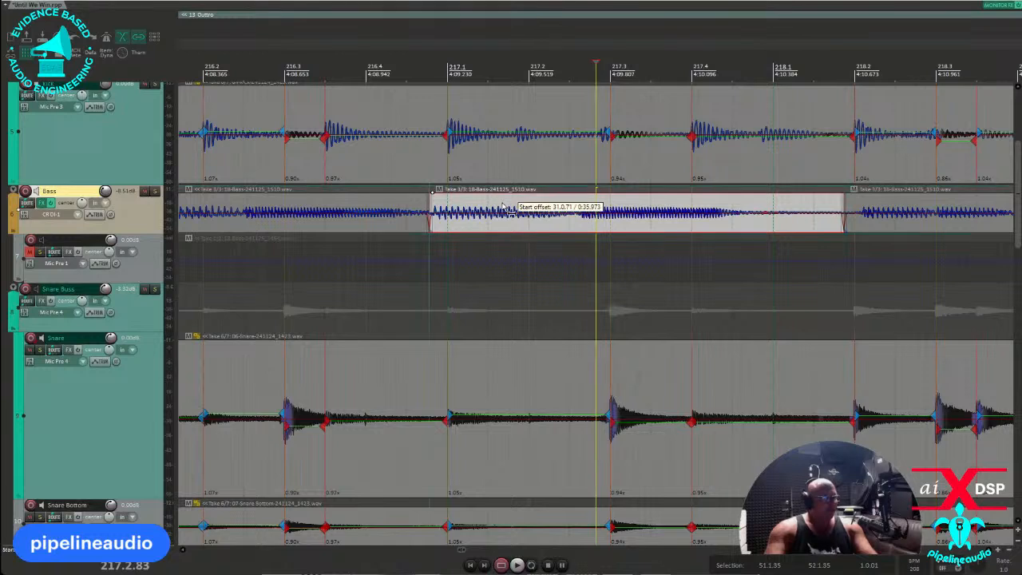
{"action": "left_click_drag", "start_coordinate": [506, 209], "coordinate": [516, 205]}
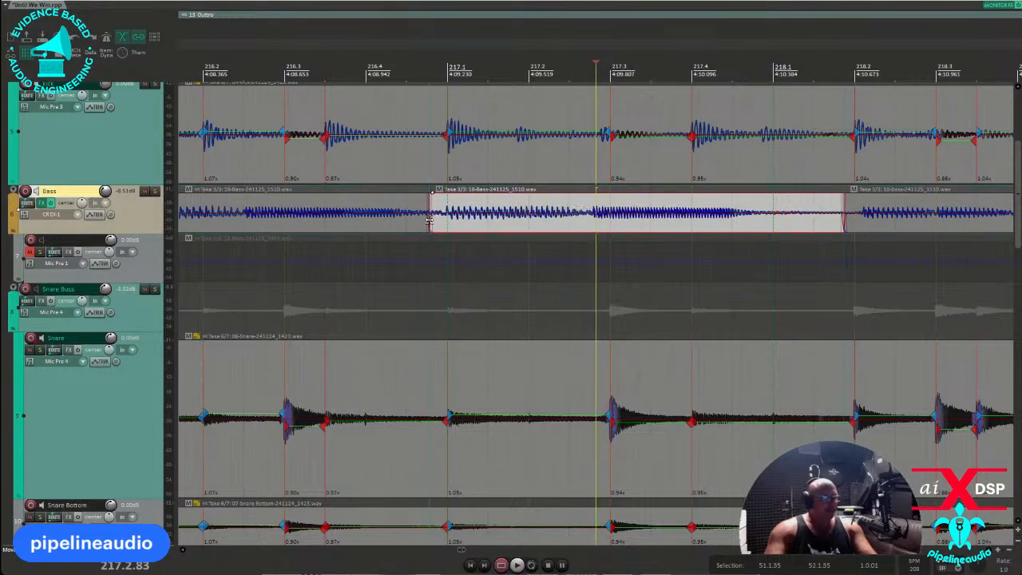
{"action": "left_click_drag", "start_coordinate": [432, 220], "coordinate": [441, 220]}
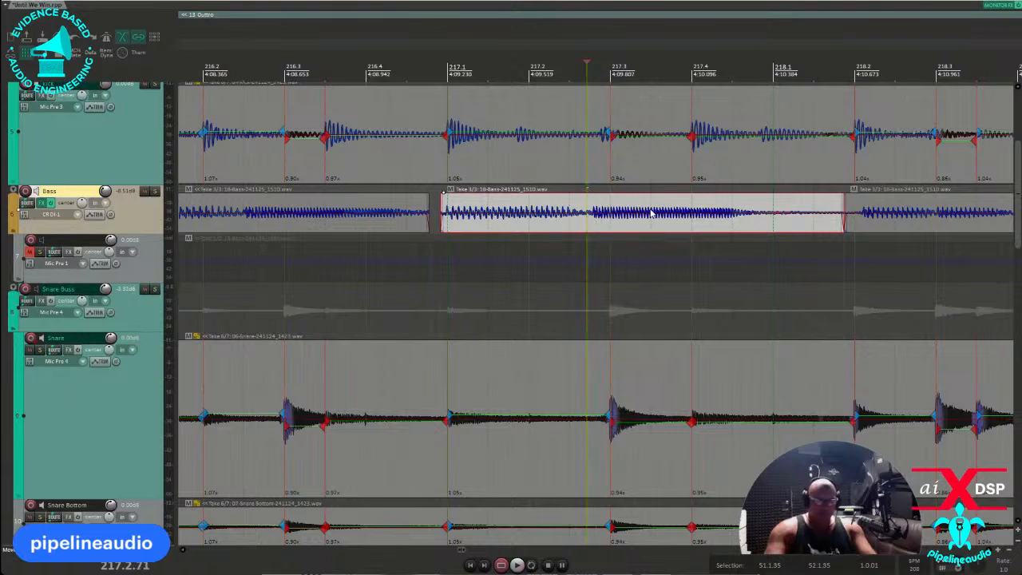
Step: Split the bass at 217.2.71, shift the second note to align with 217.3, and trim its overlap with the following item
{"action": "key", "text": "s"}
{"action": "left_click_drag", "start_coordinate": [637, 202], "coordinate": [657, 197]}
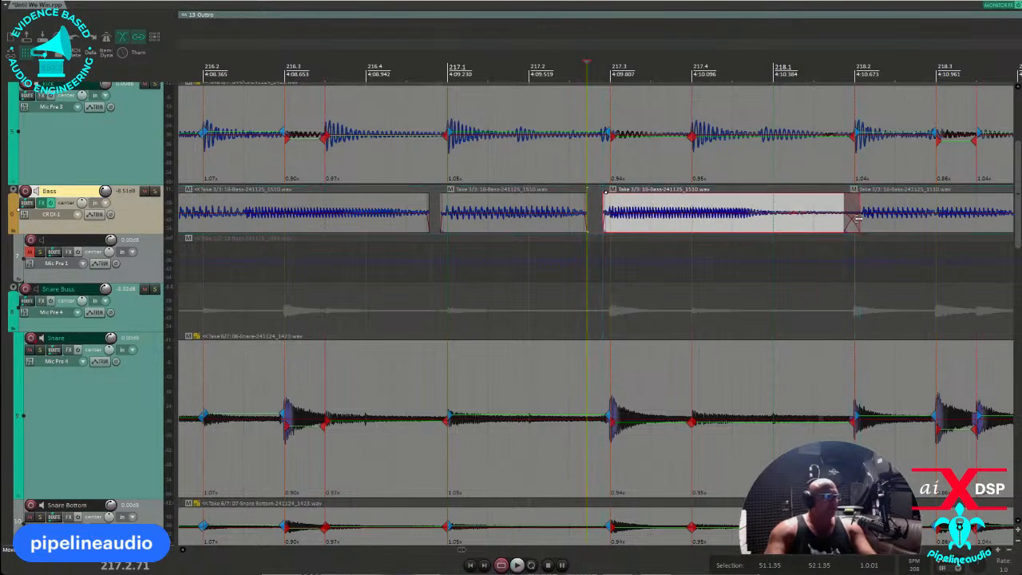
{"action": "left_click_drag", "start_coordinate": [857, 219], "coordinate": [849, 221]}
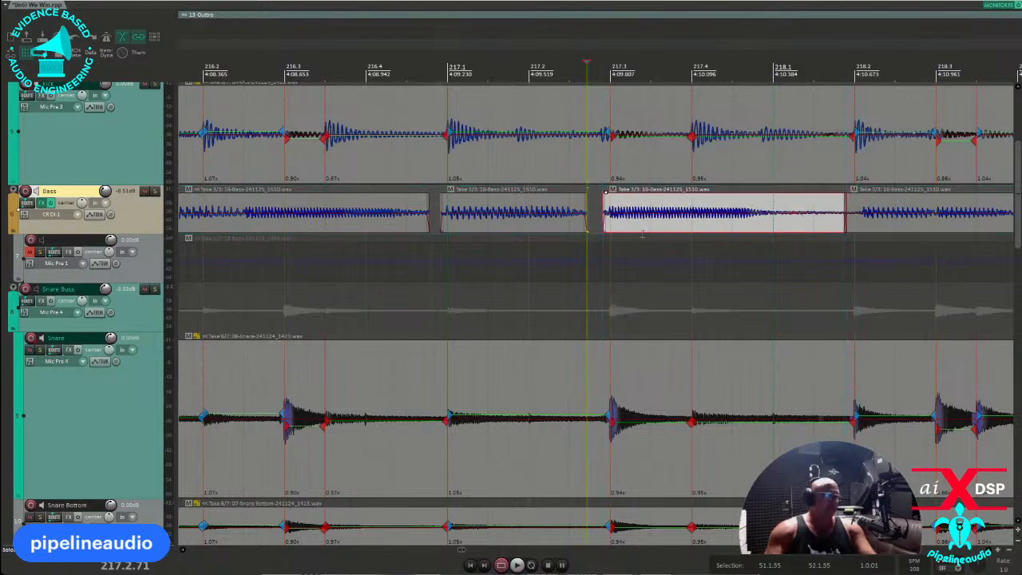
Step: Play from 216.2.45 to check the realigned bass notes in bar 217
{"action": "left_click", "coordinate": [239, 230]}
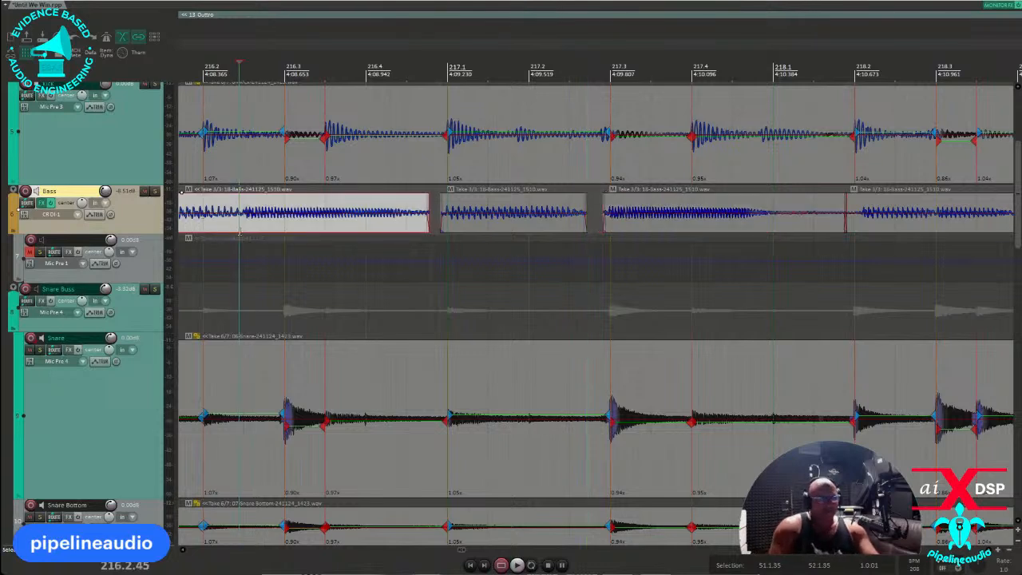
{"action": "key", "text": "space"}
{"action": "scroll", "coordinate": [258, 234], "scroll_direction": "down", "scroll_amount": 3}
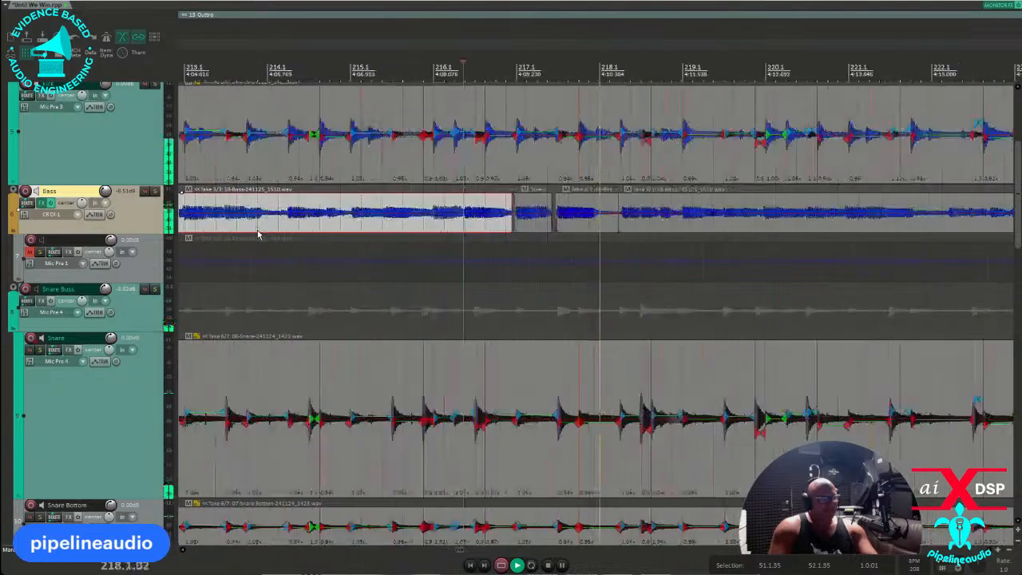
Step: Split the bass at 218.2.99 and shift the short note before it earlier to align with 218.2
{"action": "left_click", "coordinate": [682, 227]}
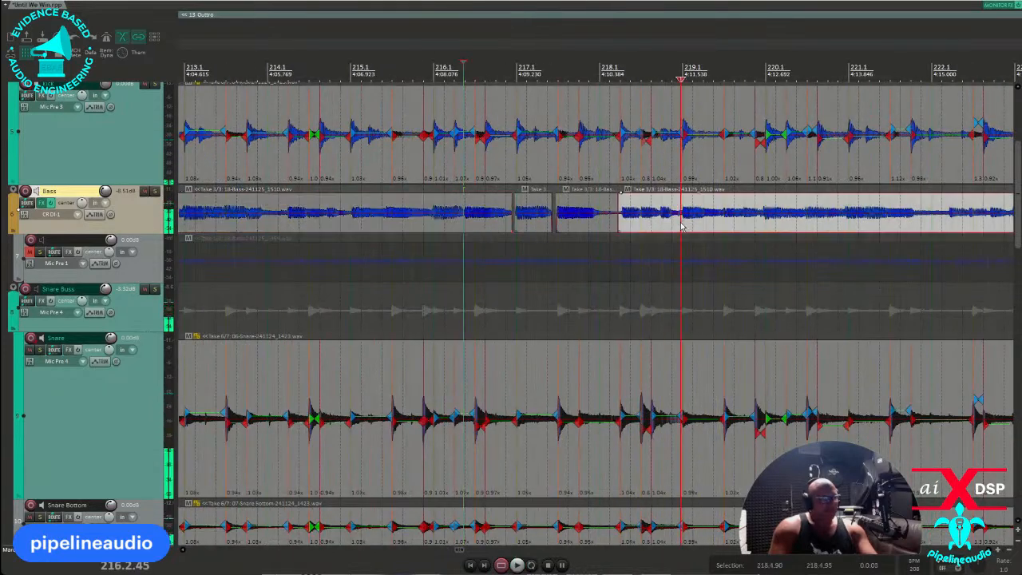
{"action": "scroll", "coordinate": [682, 227], "scroll_direction": "up", "scroll_amount": 4}
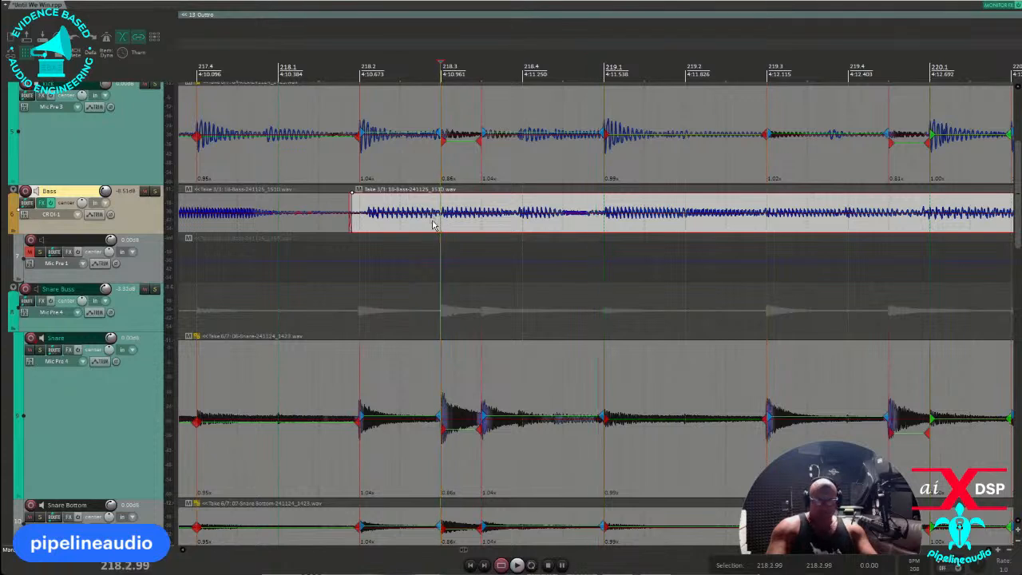
{"action": "key", "text": "s"}
{"action": "left_click_drag", "start_coordinate": [392, 213], "coordinate": [384, 209]}
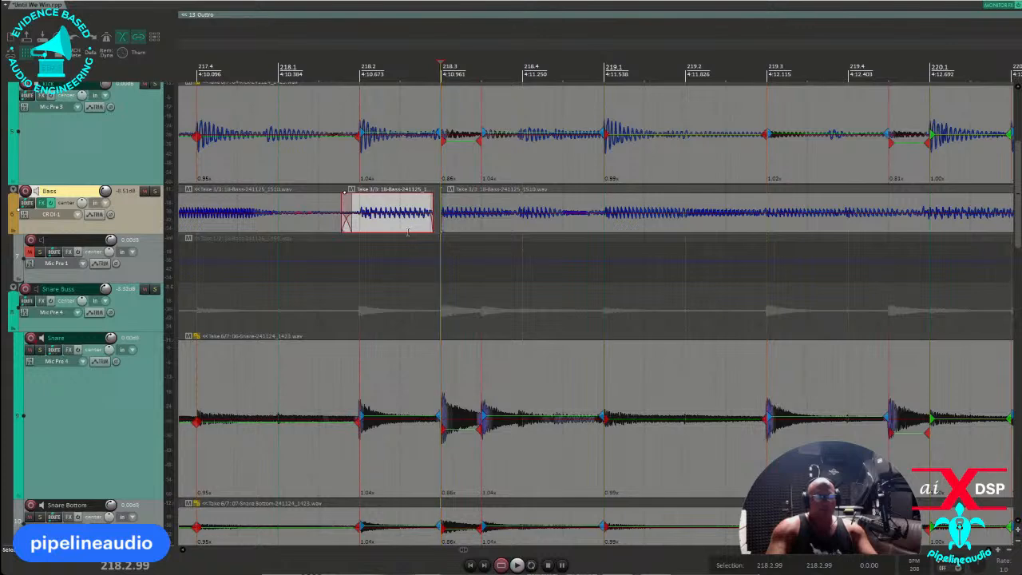
Step: Play from 217.2.83 through the end of the Outtro to check the remaining bass against the drums
{"action": "scroll", "coordinate": [407, 231], "scroll_direction": "down", "scroll_amount": 2}
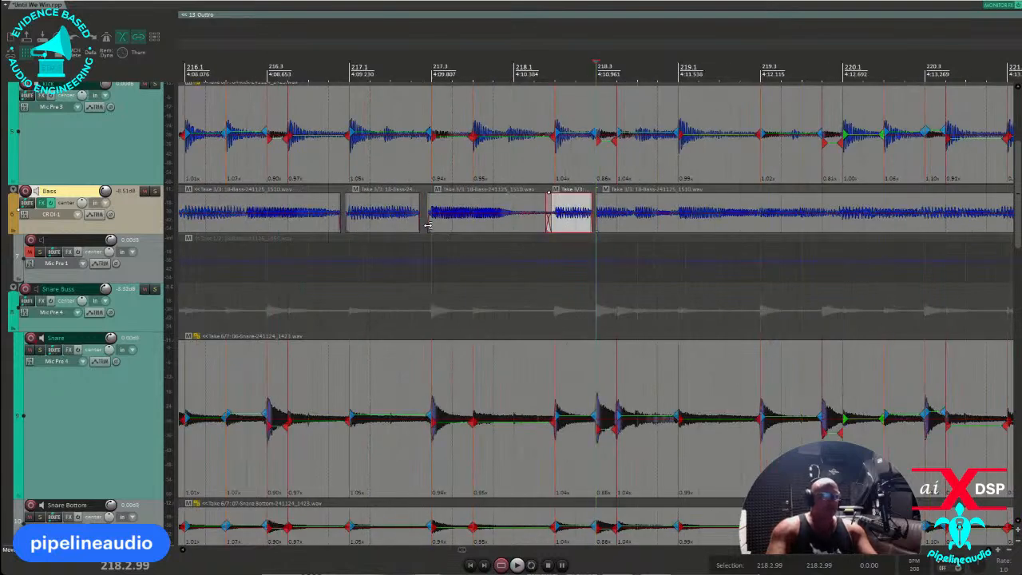
{"action": "left_click", "coordinate": [424, 228]}
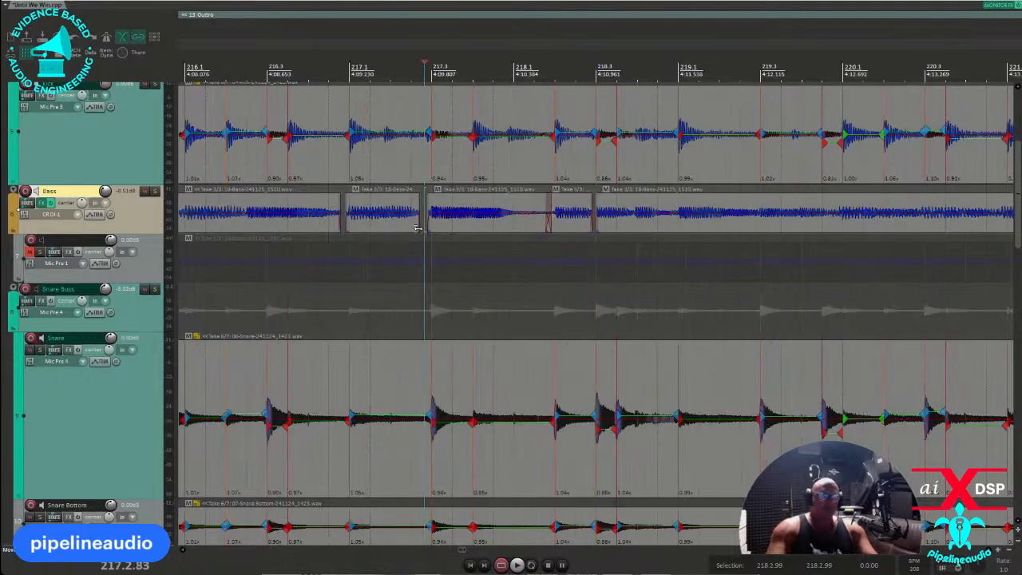
{"action": "key", "text": "space"}
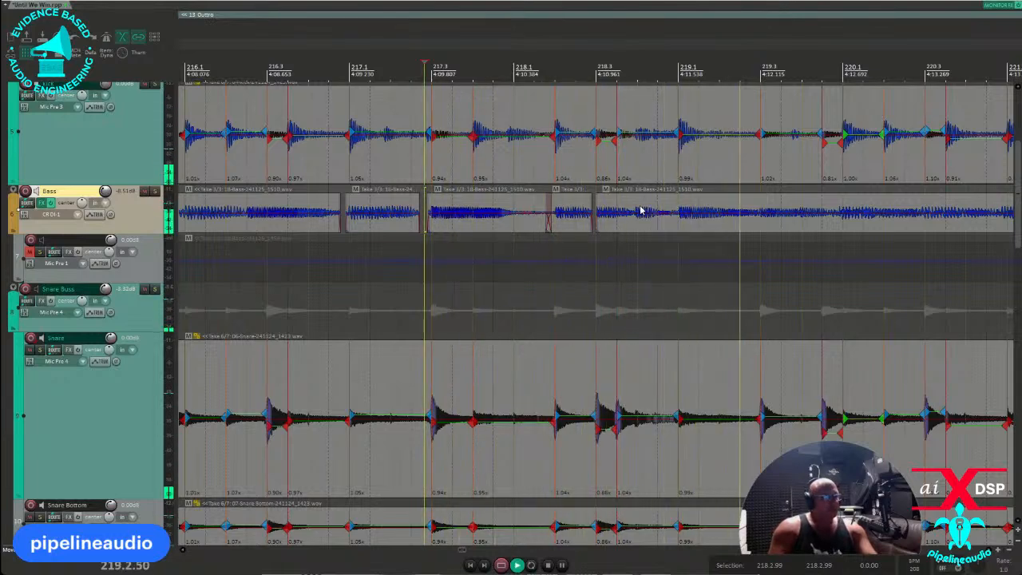
{"action": "scroll", "coordinate": [634, 212], "scroll_direction": "down", "scroll_amount": 2}
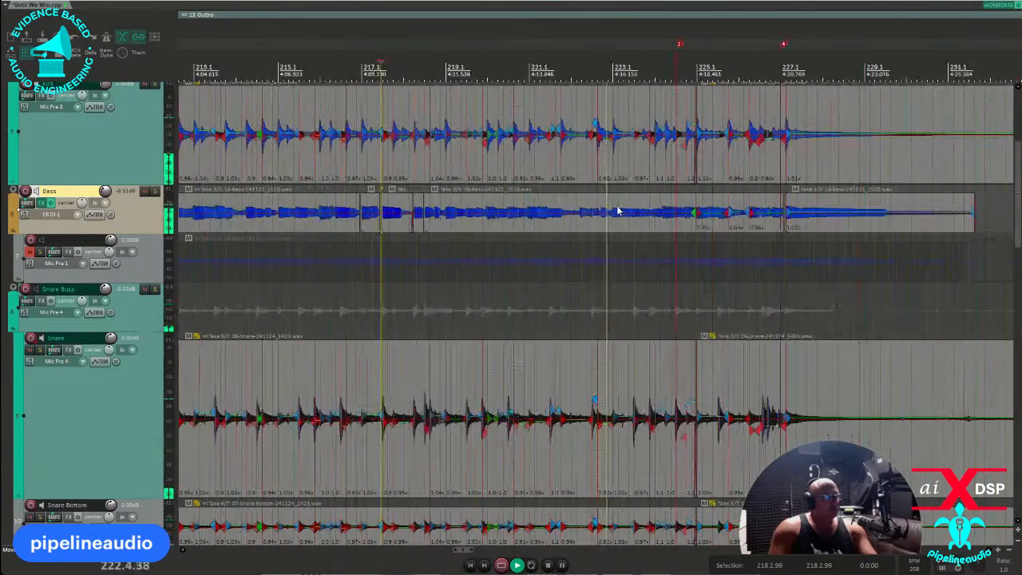
{"action": "left_click", "coordinate": [615, 214]}
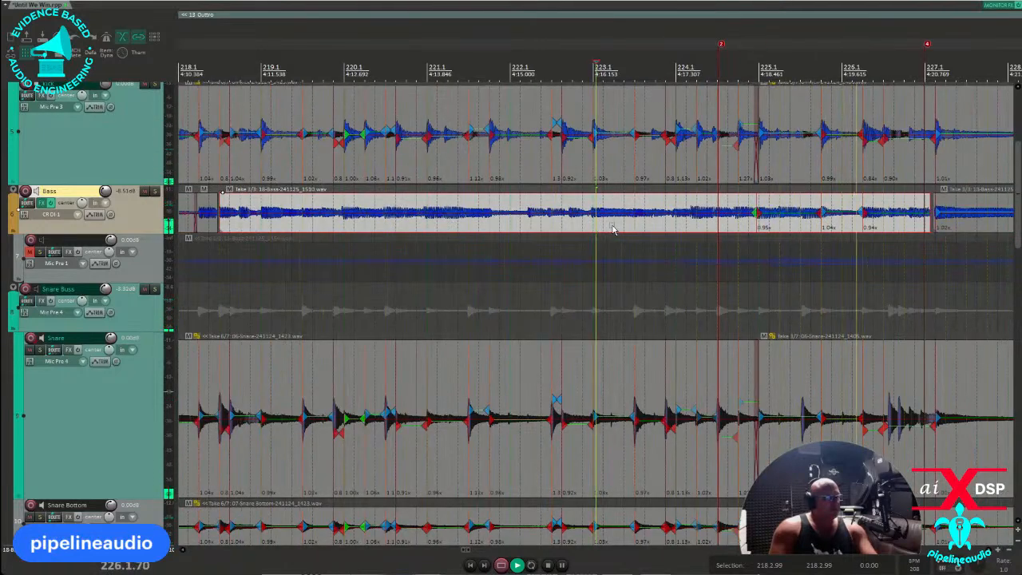
{"action": "scroll", "coordinate": [614, 230], "scroll_direction": "down", "scroll_amount": 2}
{"action": "scroll", "coordinate": [614, 230], "scroll_direction": "down", "scroll_amount": 2}
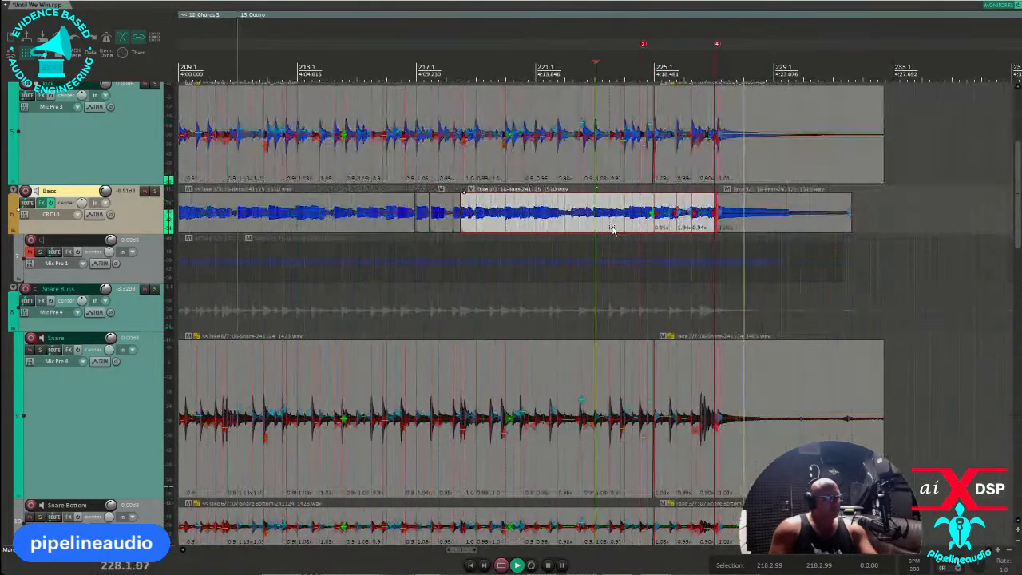
{"action": "scroll", "coordinate": [613, 226], "scroll_direction": "down", "scroll_amount": 3}
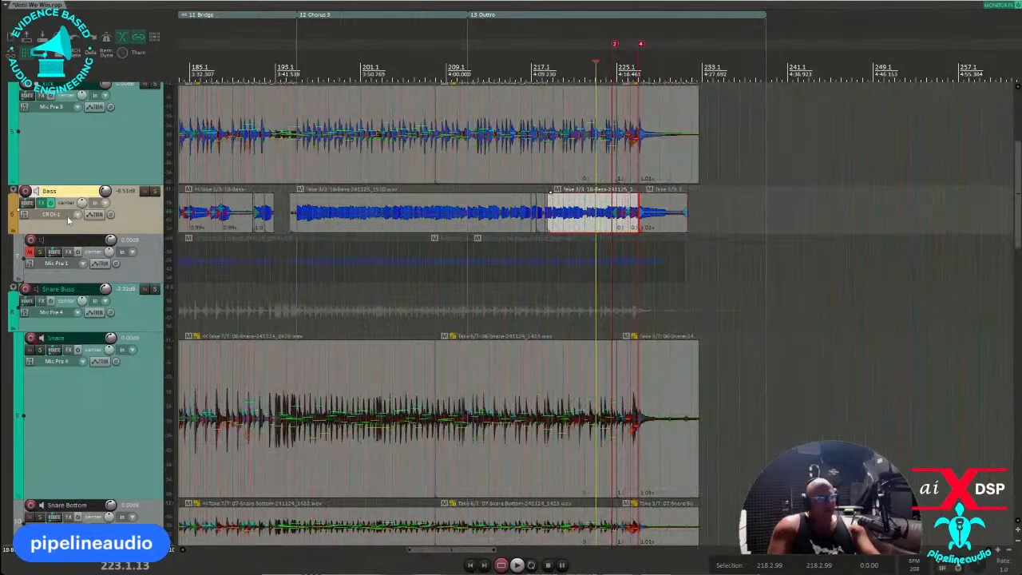
Step: Unmute the Guitars bus below the bass tracks
{"action": "scroll", "coordinate": [550, 192], "scroll_direction": "down", "scroll_amount": 8}
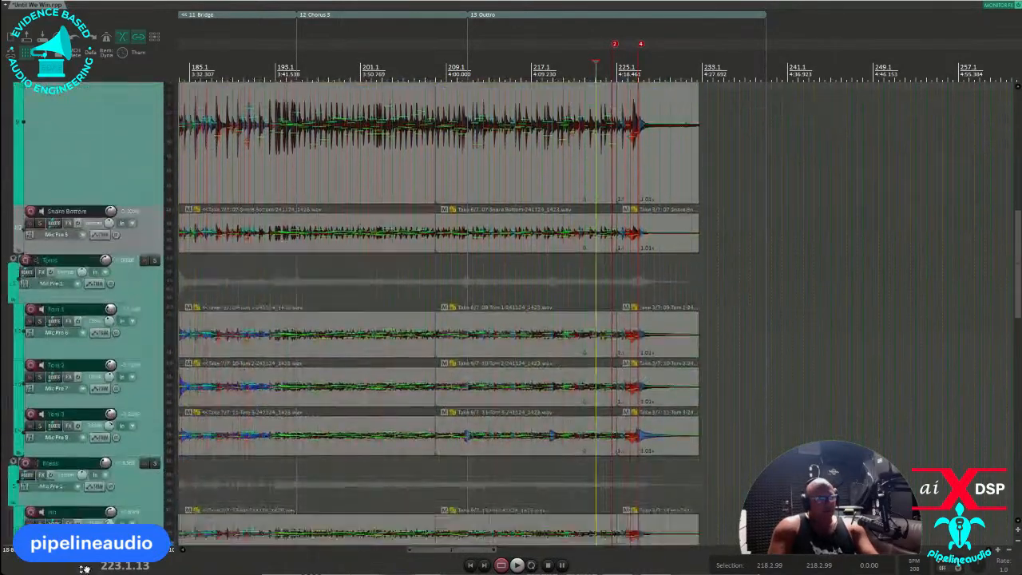
{"action": "scroll", "coordinate": [72, 459], "scroll_direction": "down", "scroll_amount": 8}
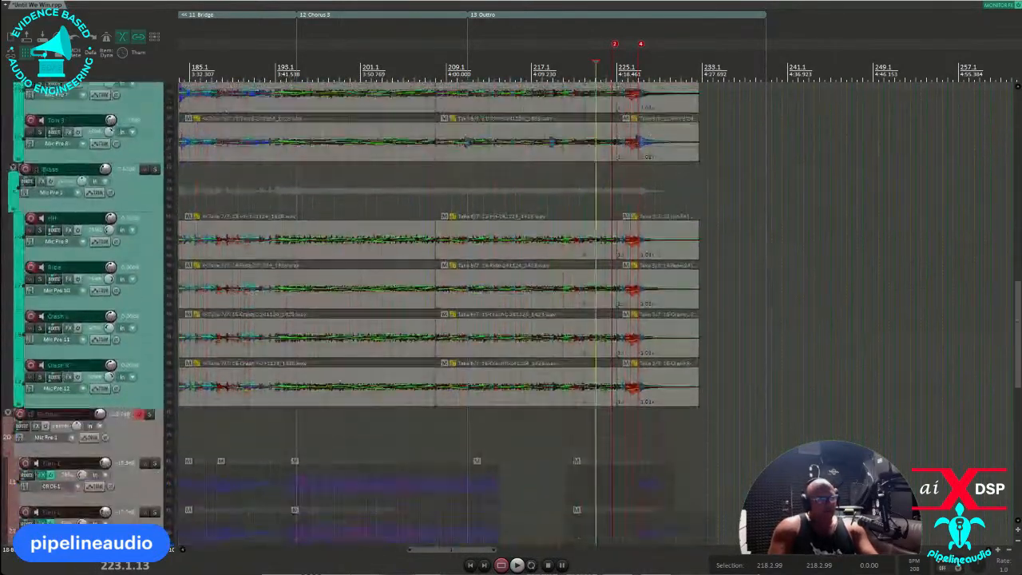
{"action": "left_click_drag", "start_coordinate": [38, 364], "coordinate": [40, 366]}
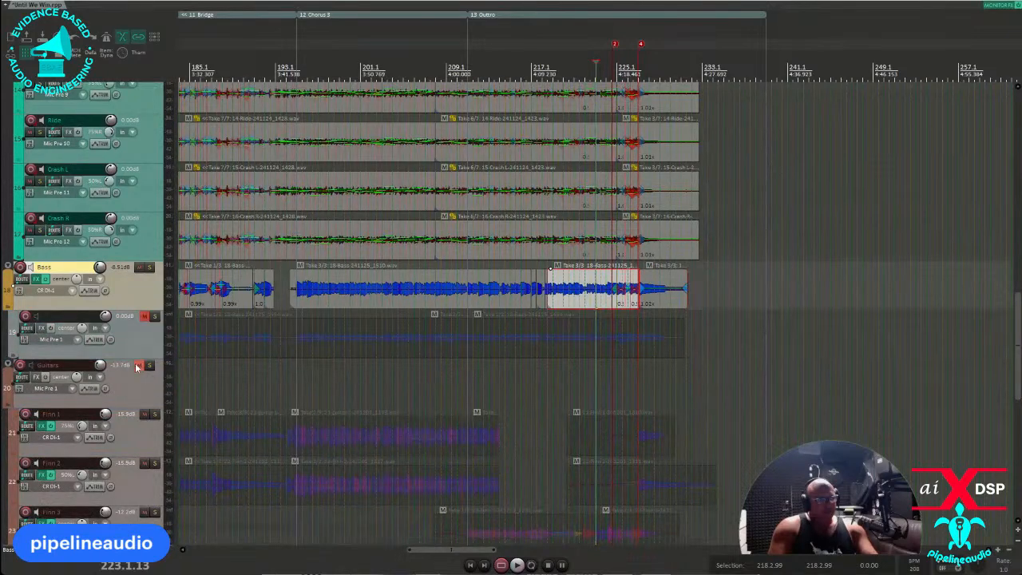
{"action": "left_click", "coordinate": [141, 367]}
Step: Play the song from 3.3.86 in the Intro and raise the Guitars bus volume to -9.72 dB
{"action": "scroll", "coordinate": [303, 405], "scroll_direction": "down", "scroll_amount": 8}
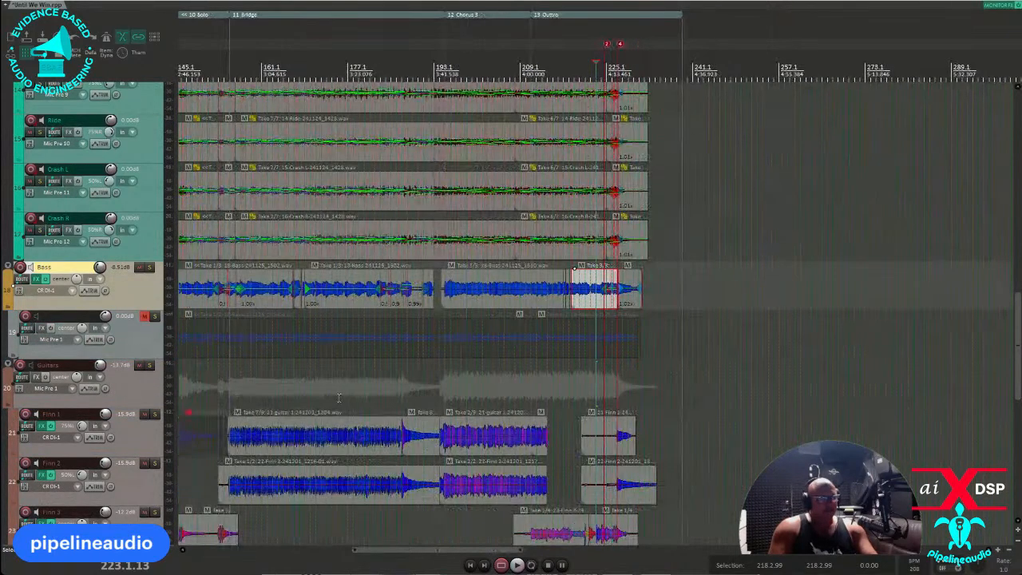
{"action": "left_click", "coordinate": [199, 397]}
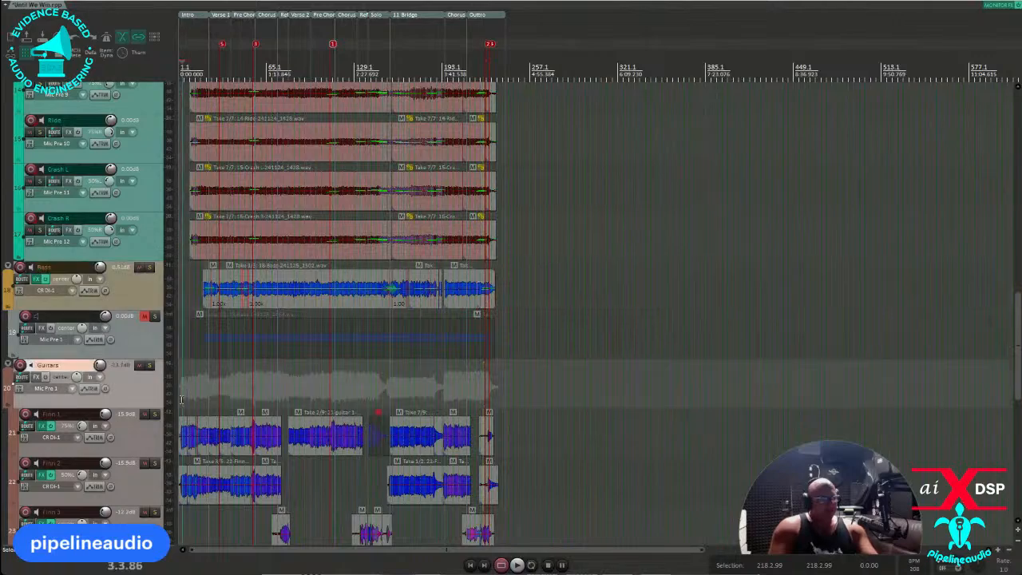
{"action": "scroll", "coordinate": [200, 397], "scroll_direction": "up", "scroll_amount": 8}
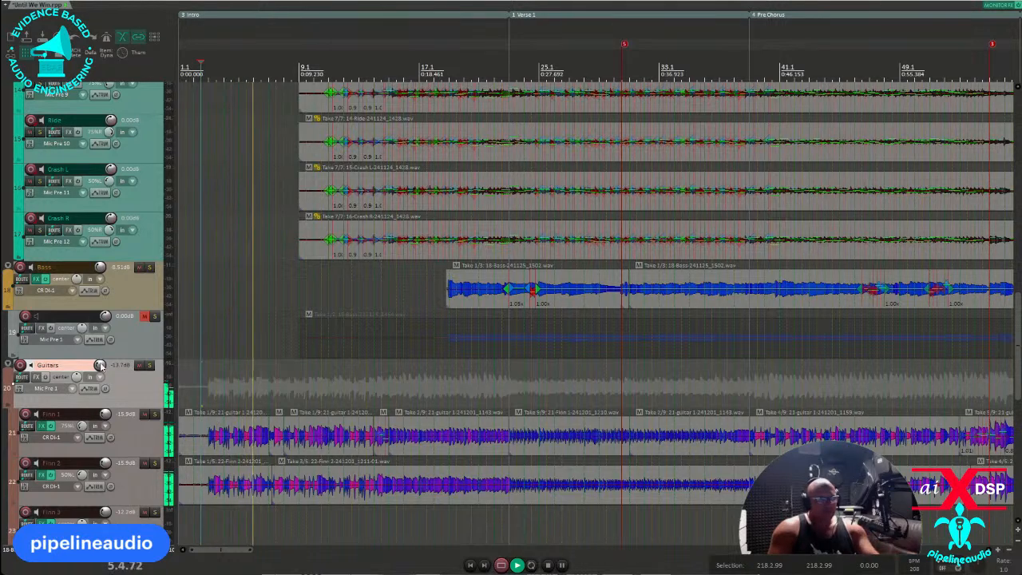
{"action": "scroll", "coordinate": [100, 364], "scroll_direction": "up", "scroll_amount": 4}
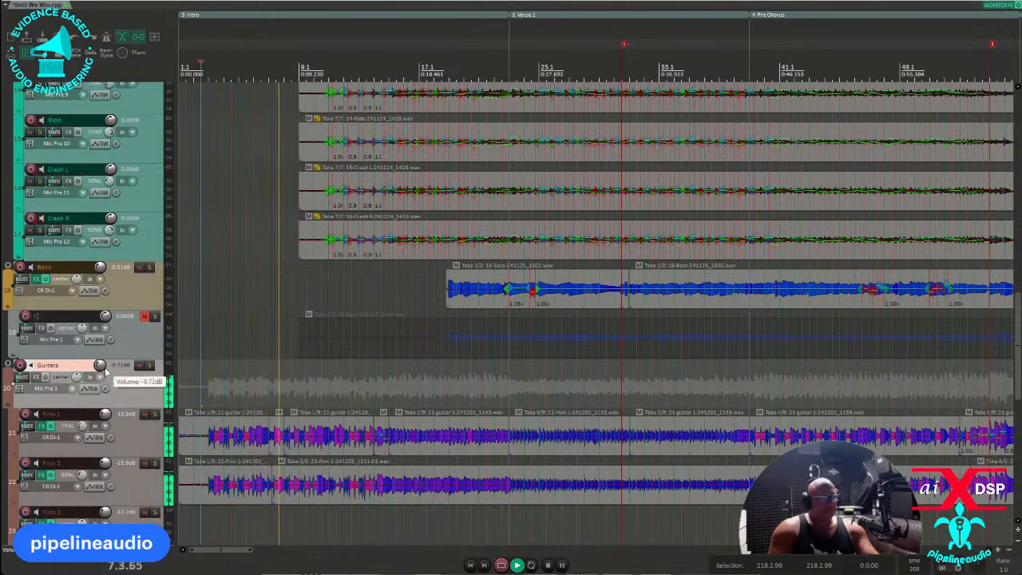
Step: Lower the Harley 1 and Harley 2 tracks together to -14.2 dB and raise the Guitars bus to -6.02 dB
{"action": "scroll", "coordinate": [137, 459], "scroll_direction": "down", "scroll_amount": 5}
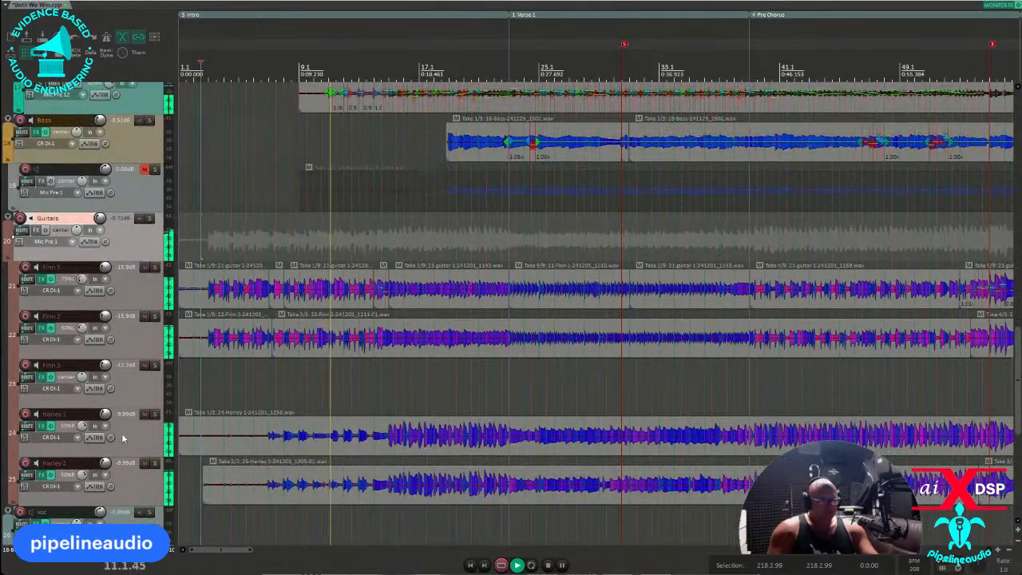
{"action": "left_click", "coordinate": [126, 438]}
{"action": "left_click", "coordinate": [118, 479], "text": "shift"}
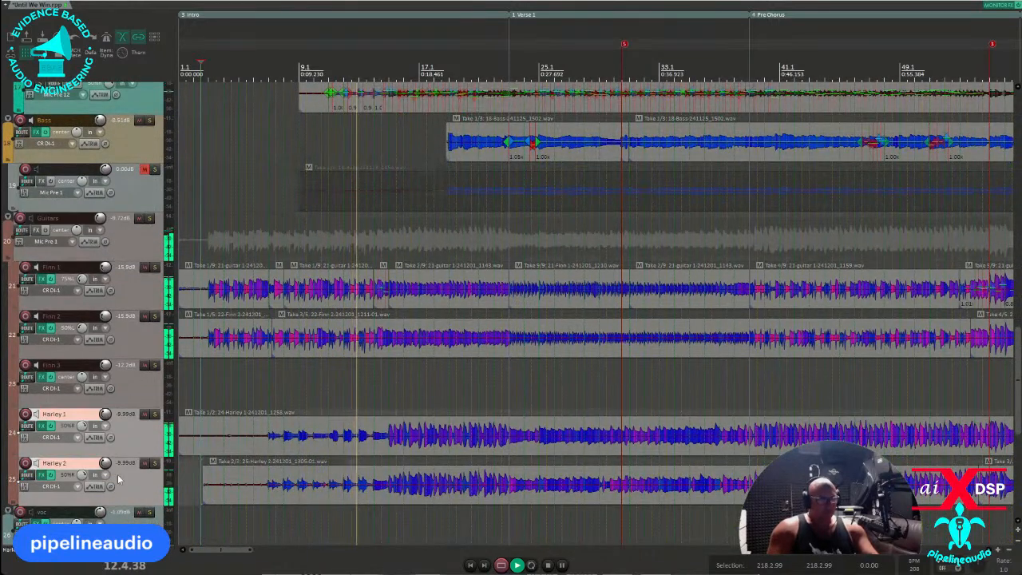
{"action": "left_click_drag", "start_coordinate": [106, 464], "coordinate": [107, 478]}
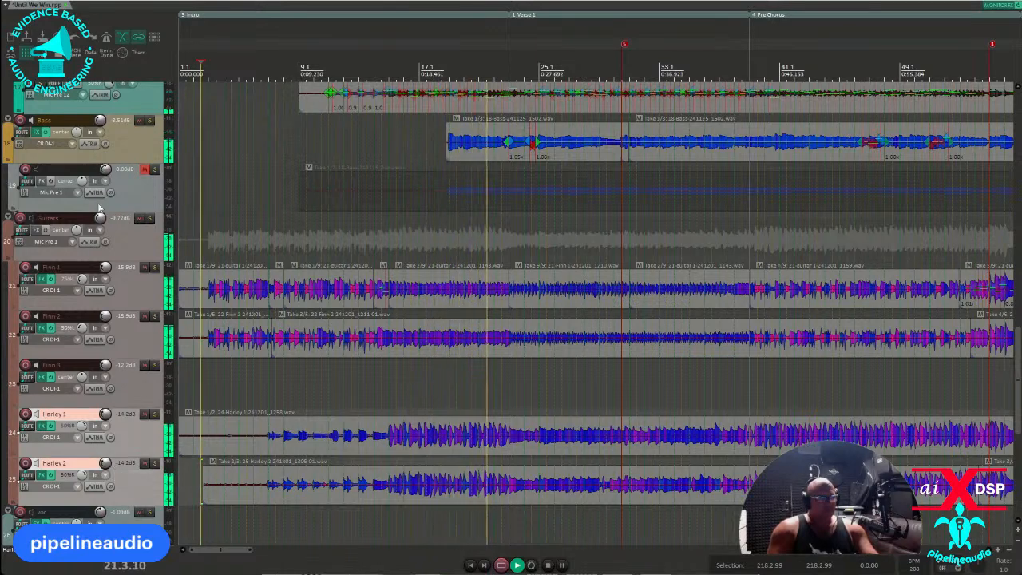
{"action": "left_click_drag", "start_coordinate": [100, 218], "coordinate": [100, 208]}
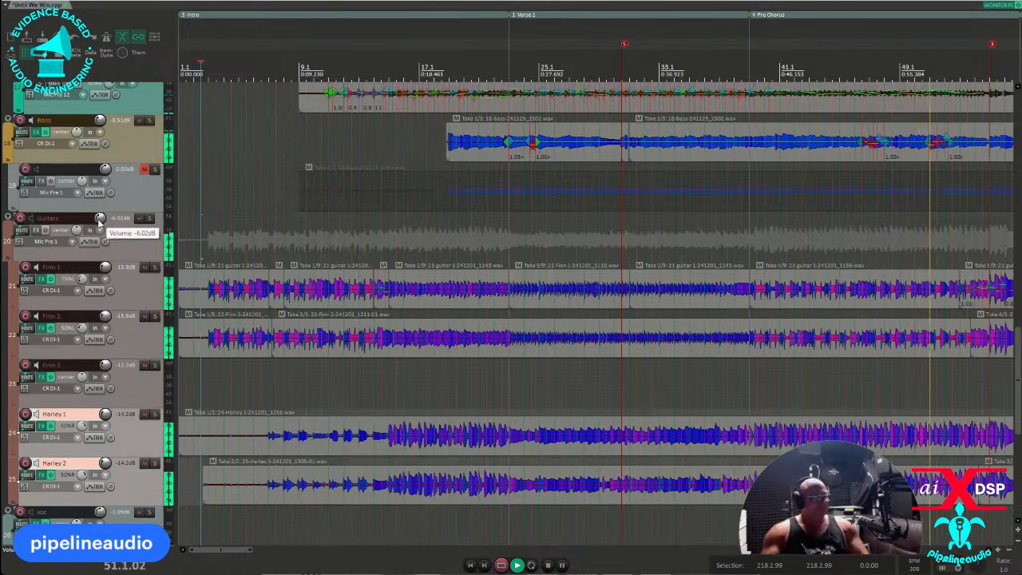
Step: Trim the silent start of the Finn 3 item in the Refrain to about bar 75
{"action": "scroll", "coordinate": [700, 235], "scroll_direction": "down", "scroll_amount": 3}
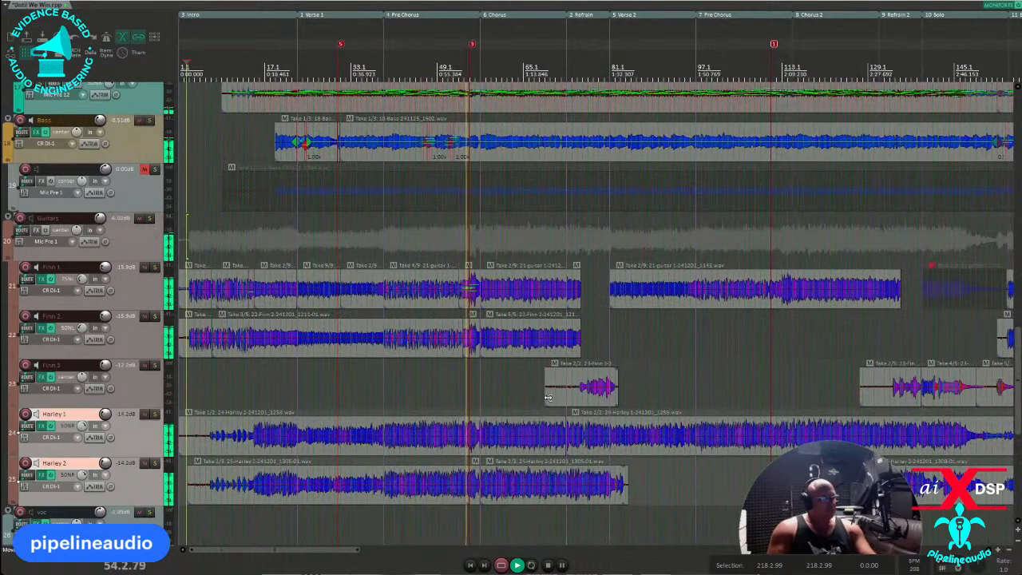
{"action": "left_click_drag", "start_coordinate": [548, 397], "coordinate": [582, 400]}
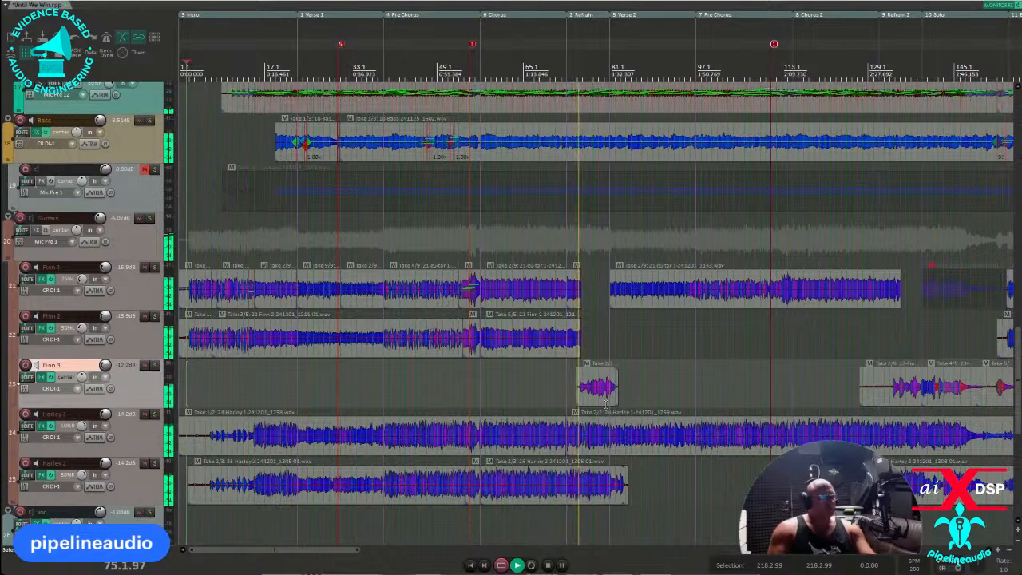
{"action": "left_click", "coordinate": [601, 399]}
{"action": "scroll", "coordinate": [601, 399], "scroll_direction": "up", "scroll_amount": 4}
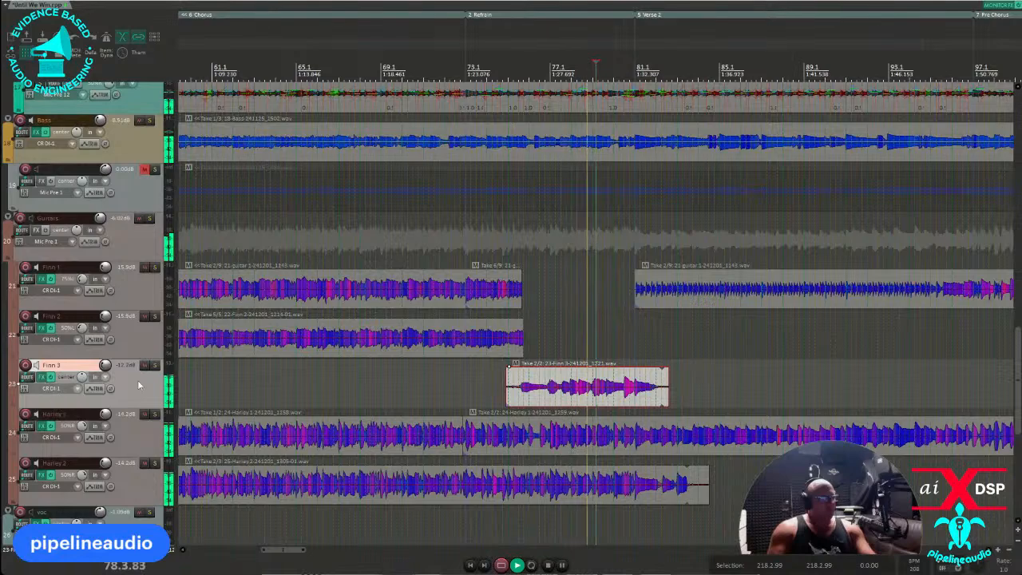
{"action": "scroll", "coordinate": [570, 406], "scroll_direction": "down", "scroll_amount": 6}
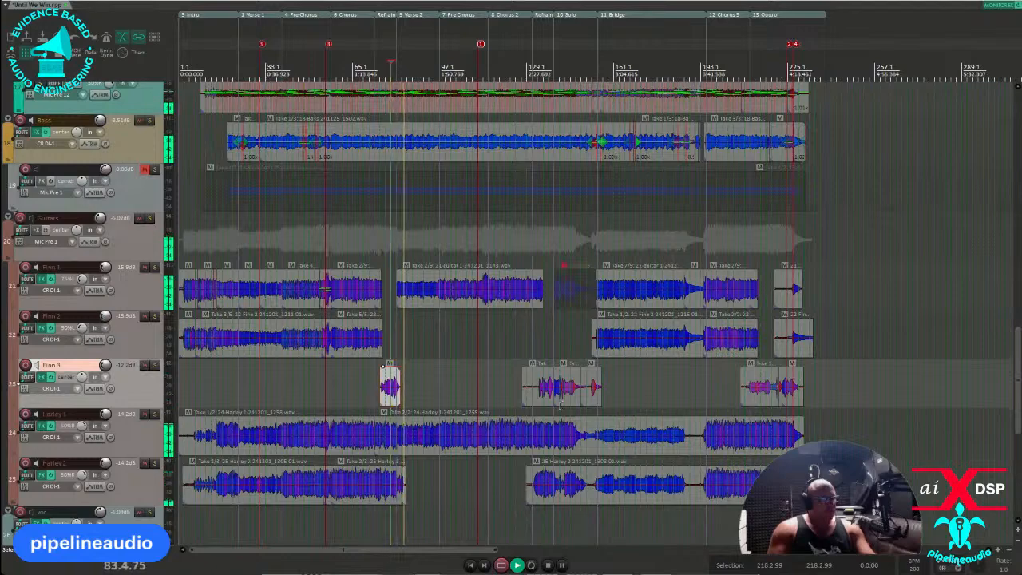
Step: Split the Finn 1 item in Verse 2 at 95.3.37, just before the louder guitar part begins
{"action": "left_click", "coordinate": [435, 302]}
{"action": "scroll", "coordinate": [435, 302], "scroll_direction": "up", "scroll_amount": 10}
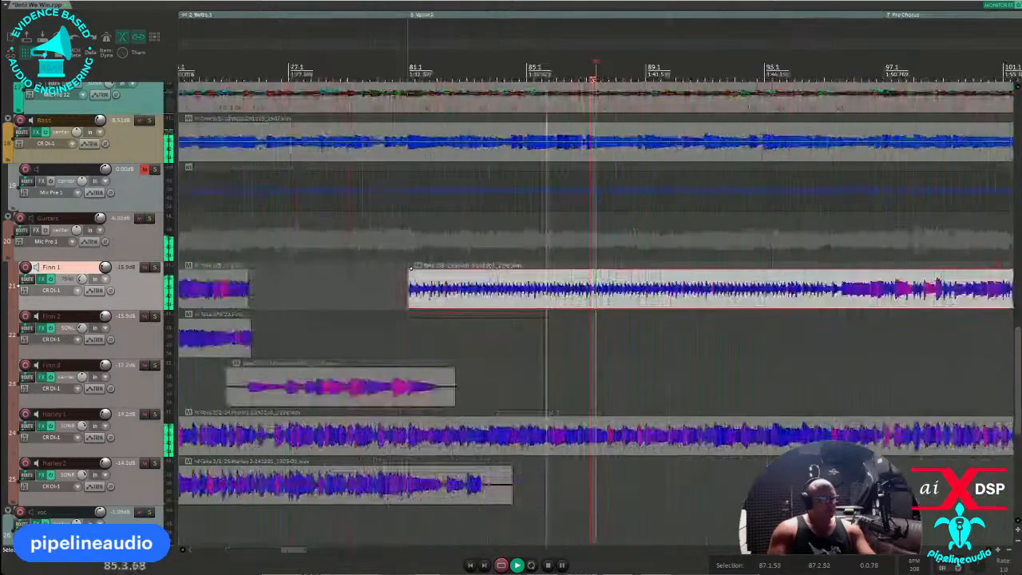
{"action": "scroll", "coordinate": [572, 302], "scroll_direction": "down", "scroll_amount": 3}
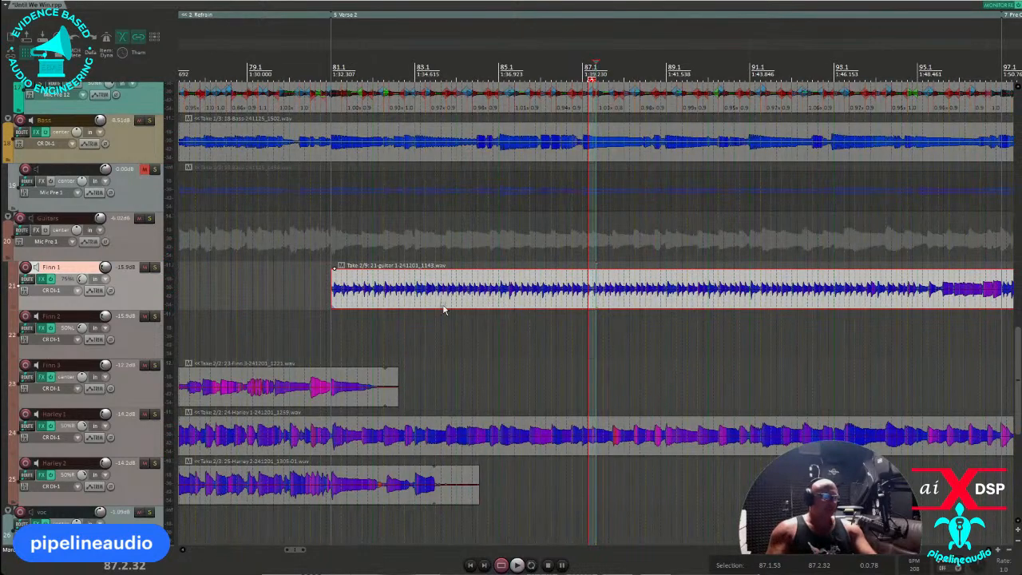
{"action": "left_click", "coordinate": [938, 301]}
{"action": "scroll", "coordinate": [937, 301], "scroll_direction": "up", "scroll_amount": 12}
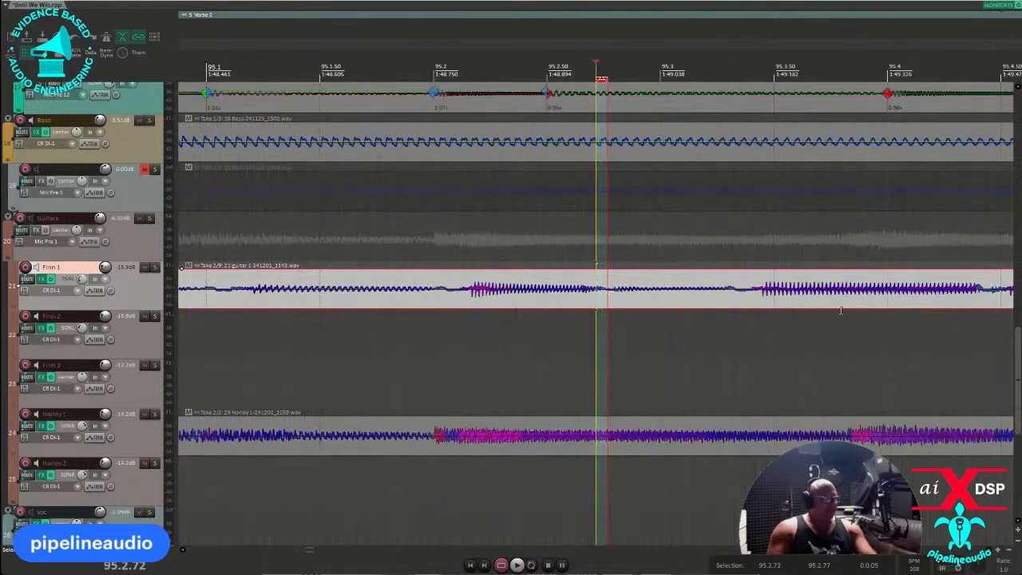
{"action": "scroll", "coordinate": [741, 310], "scroll_direction": "down", "scroll_amount": 1}
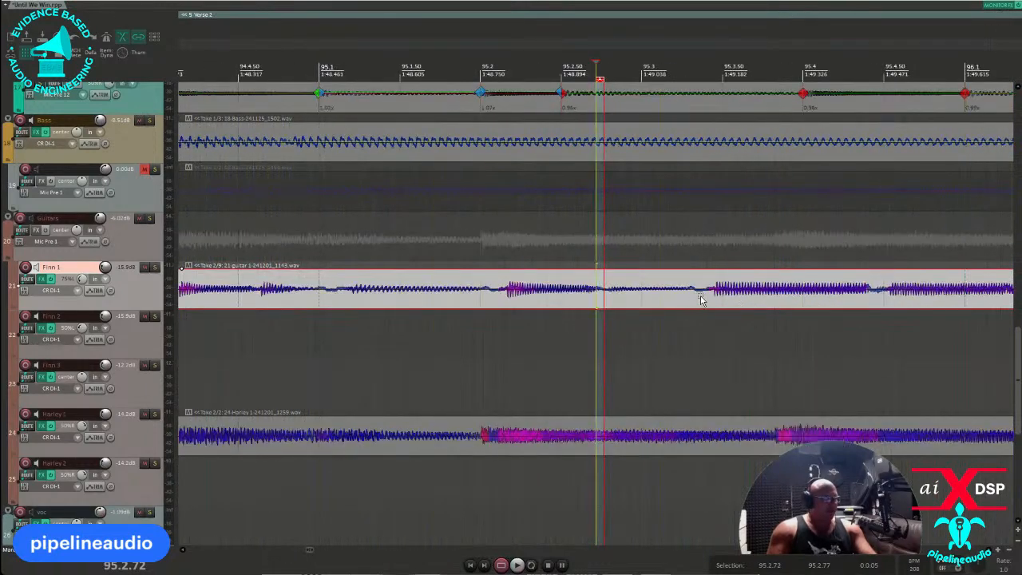
{"action": "scroll", "coordinate": [571, 334], "scroll_direction": "down", "scroll_amount": 15}
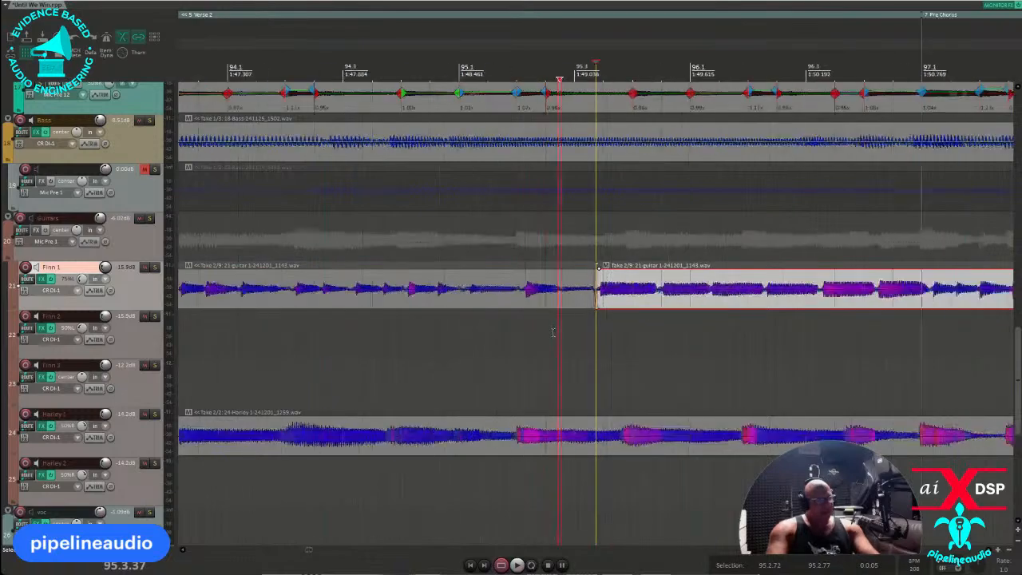
Step: Examine the start of the Finn 1 item at Verse 2 and play the transition from the Refrain into it
{"action": "left_click", "coordinate": [460, 301]}
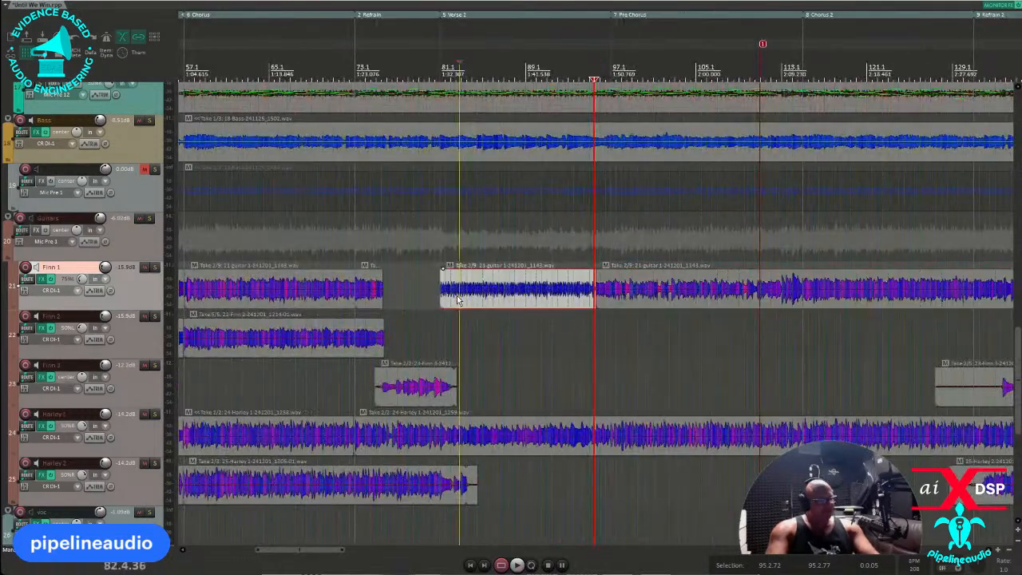
{"action": "scroll", "coordinate": [459, 301], "scroll_direction": "up", "scroll_amount": 12}
{"action": "scroll", "coordinate": [335, 300], "scroll_direction": "up", "scroll_amount": 5}
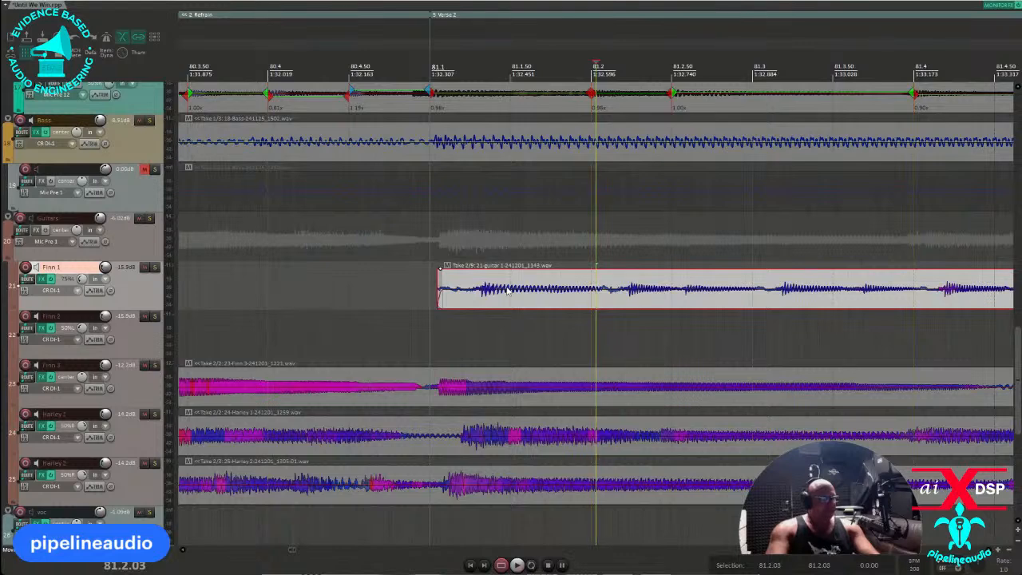
{"action": "scroll", "coordinate": [506, 297], "scroll_direction": "down", "scroll_amount": 5}
{"action": "key", "text": "space"}
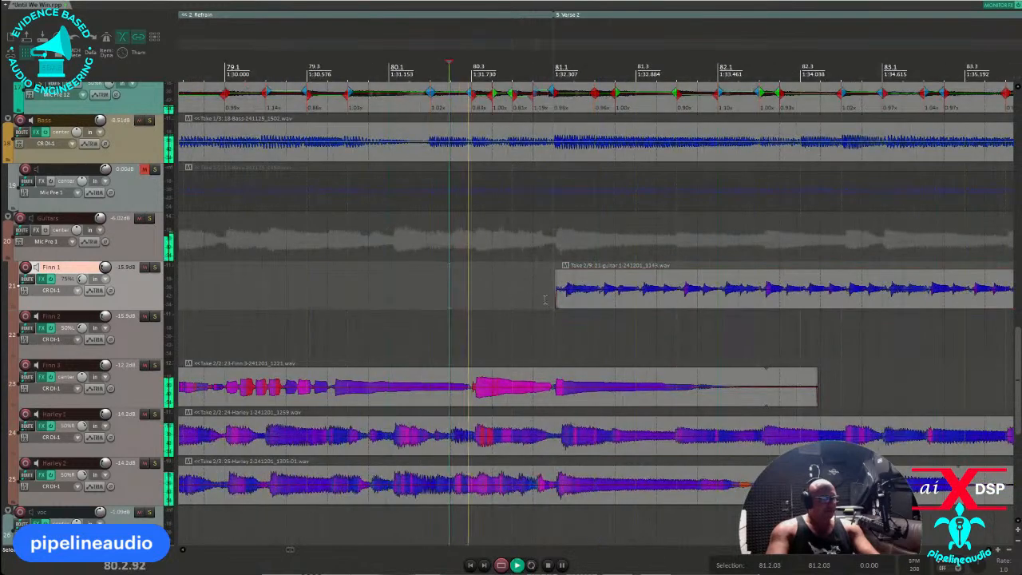
Step: Shift the first Finn 1 item in Verse 2 earlier so its first note lands on 81.1, and trim its start just before that note
{"action": "left_click", "coordinate": [616, 280]}
{"action": "scroll", "coordinate": [615, 280], "scroll_direction": "up", "scroll_amount": 3}
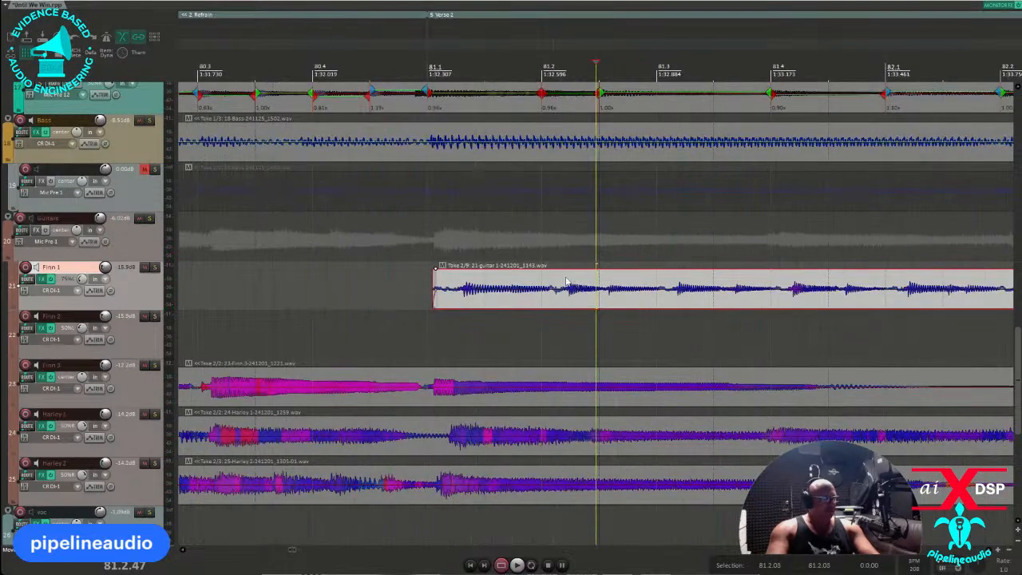
{"action": "left_click_drag", "start_coordinate": [566, 281], "coordinate": [527, 280]}
{"action": "left_click_drag", "start_coordinate": [396, 302], "coordinate": [414, 303]}
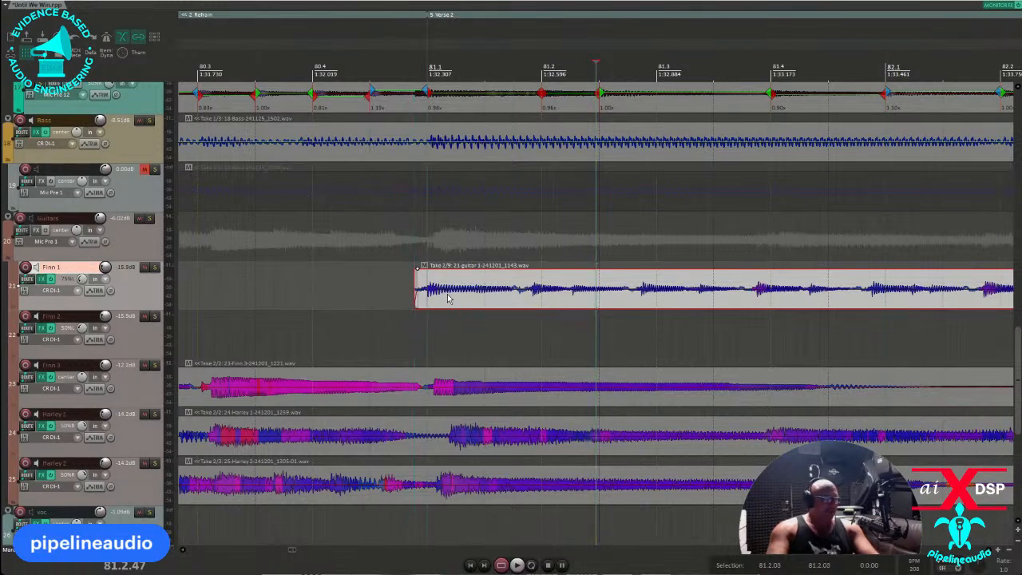
Step: Add stretch markers to the opening Finn 1 notes of Verse 2 from 81.1 to about 82.3, aligning the second note to 81.2
{"action": "left_click", "coordinate": [532, 305]}
{"action": "left_click_drag", "start_coordinate": [527, 305], "coordinate": [567, 304]}
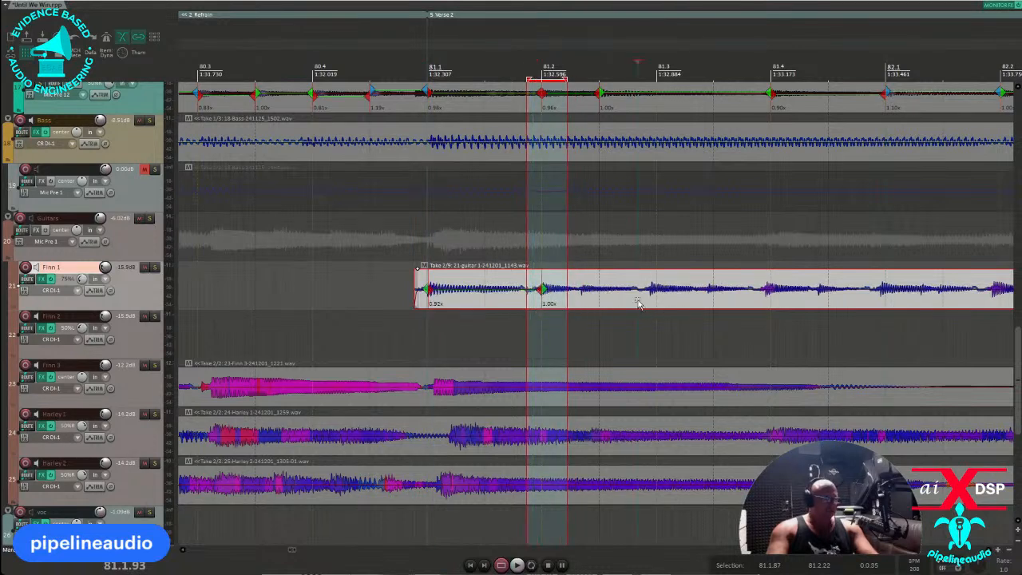
{"action": "scroll", "coordinate": [638, 304], "scroll_direction": "down", "scroll_amount": 2}
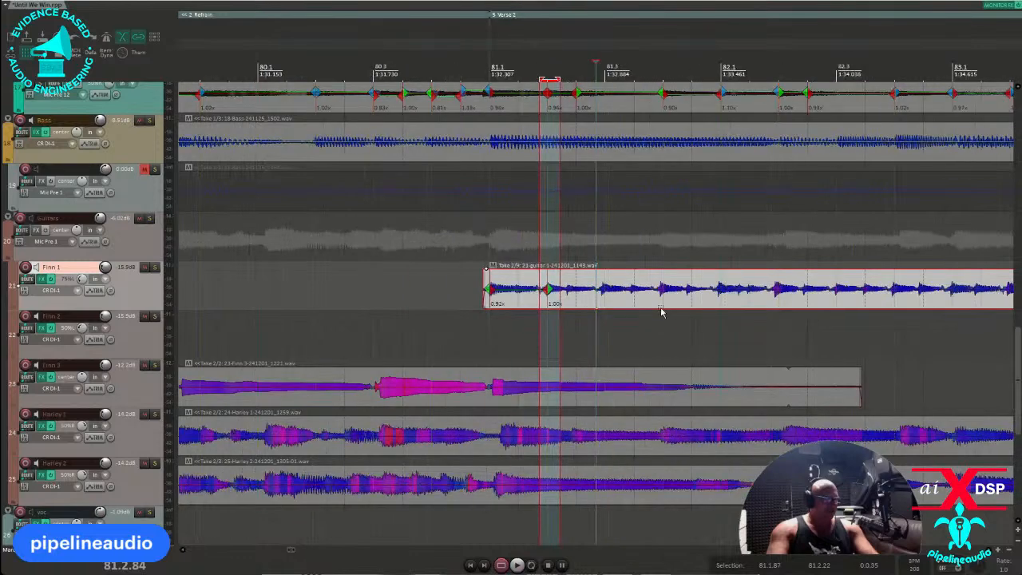
{"action": "left_click", "coordinate": [603, 303]}
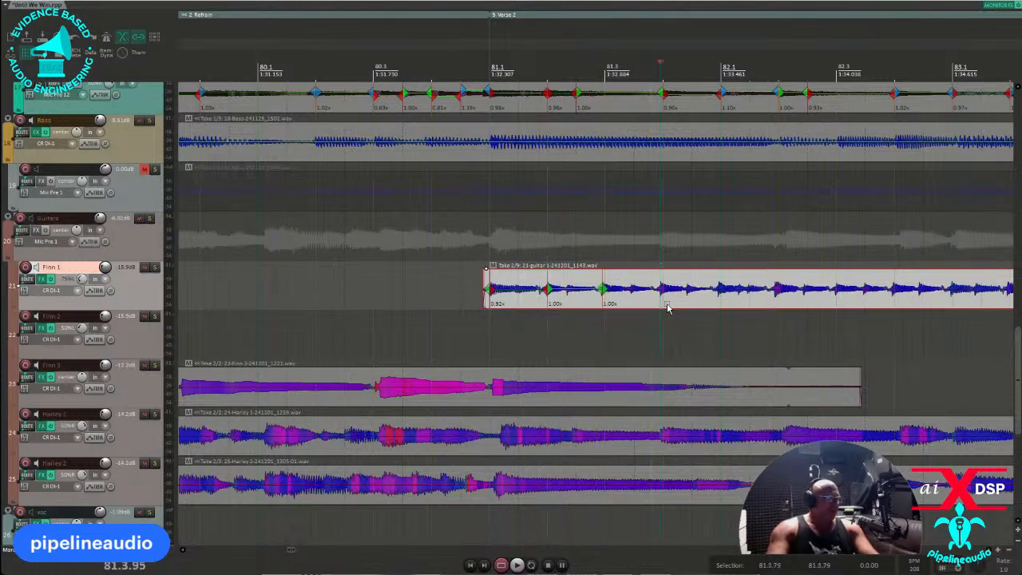
{"action": "left_click", "coordinate": [774, 307]}
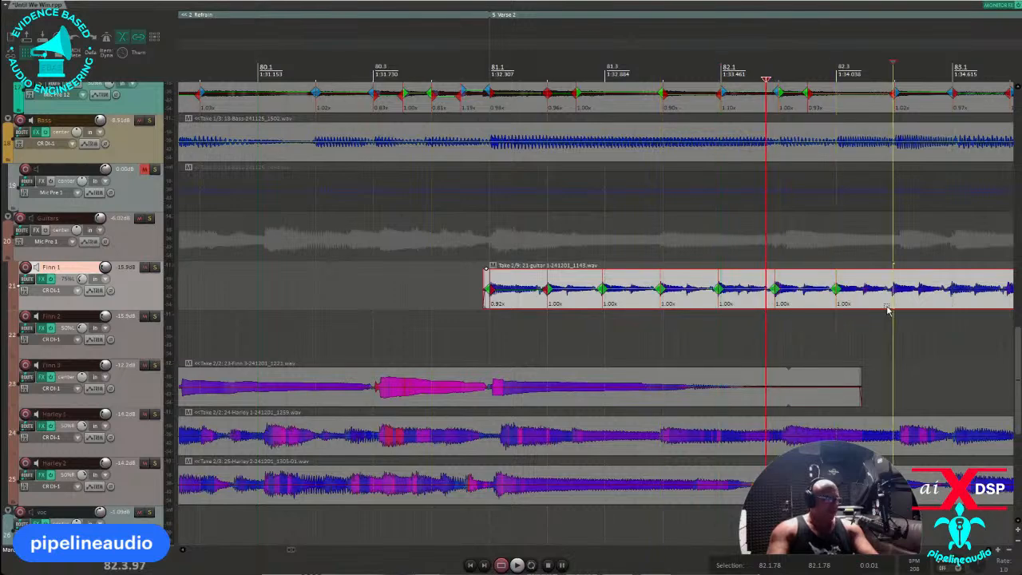
Step: Survey the guitar arrangement across the song and play Verse 2 to check which guitar parts are playing there
{"action": "scroll", "coordinate": [887, 310], "scroll_direction": "down", "scroll_amount": 8}
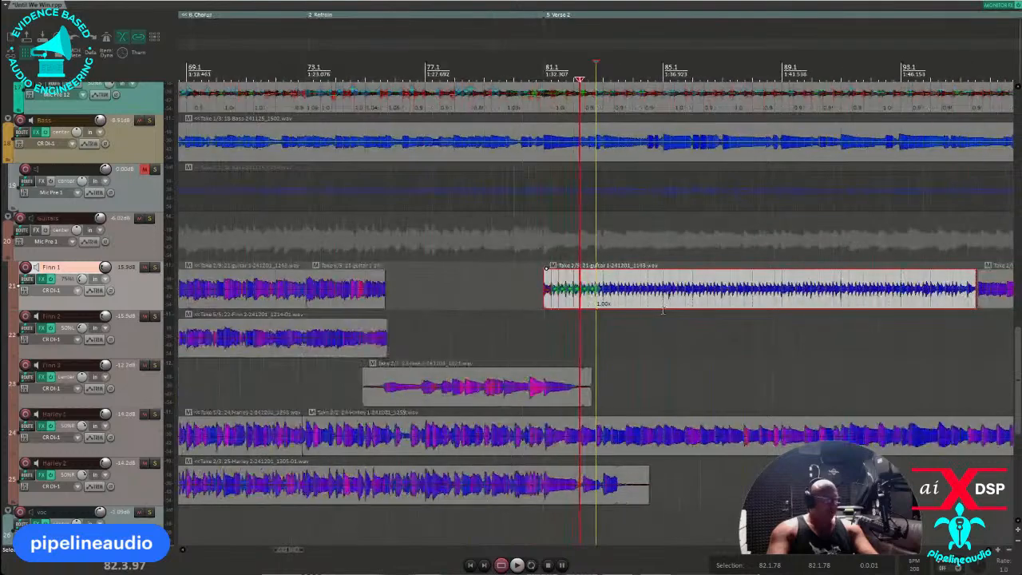
{"action": "scroll", "coordinate": [663, 310], "scroll_direction": "down", "scroll_amount": 3}
{"action": "scroll", "coordinate": [660, 314], "scroll_direction": "up", "scroll_amount": 4}
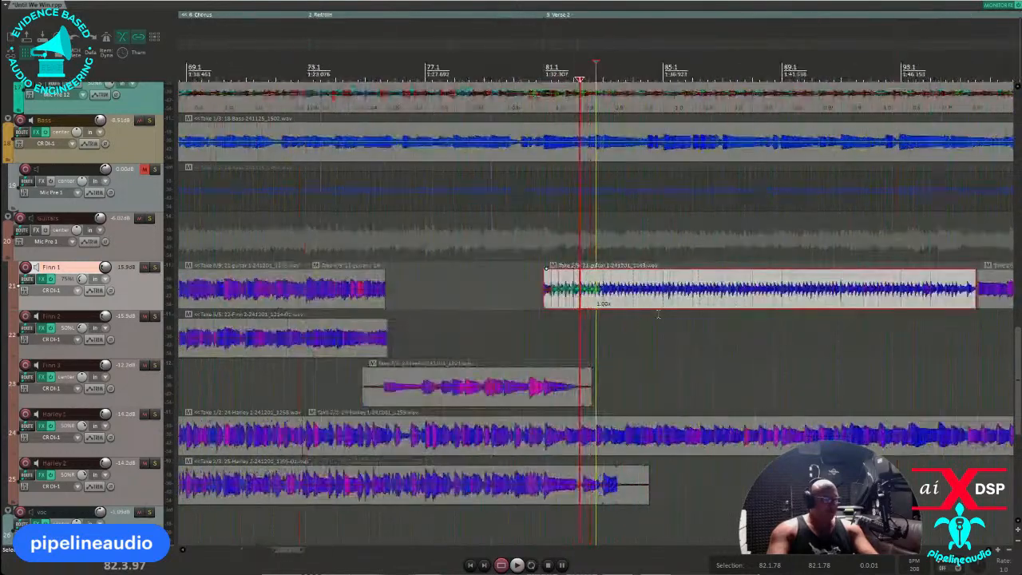
{"action": "scroll", "coordinate": [523, 342], "scroll_direction": "down", "scroll_amount": 8}
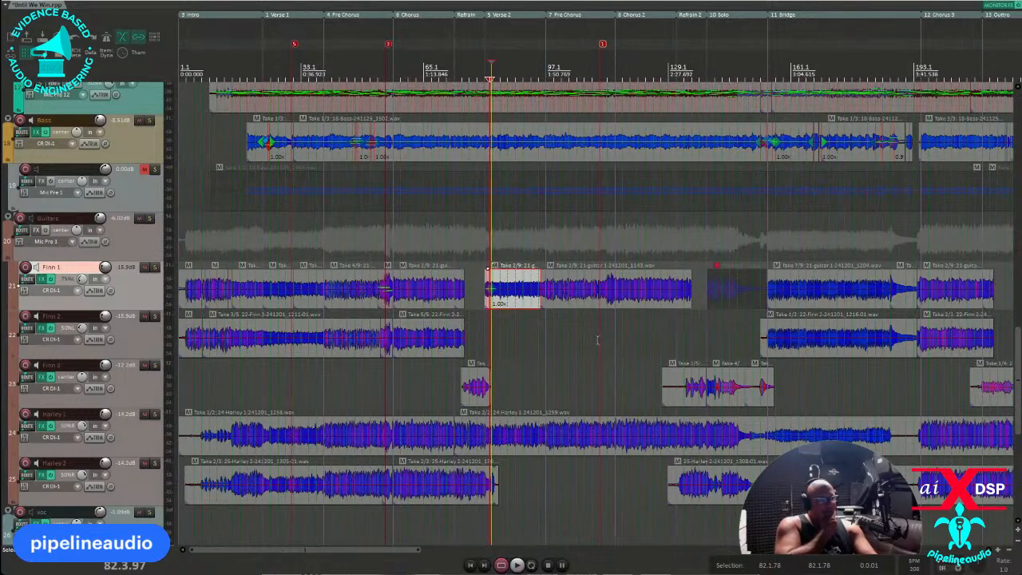
{"action": "scroll", "coordinate": [609, 339], "scroll_direction": "down", "scroll_amount": 3}
{"action": "scroll", "coordinate": [607, 342], "scroll_direction": "up", "scroll_amount": 4}
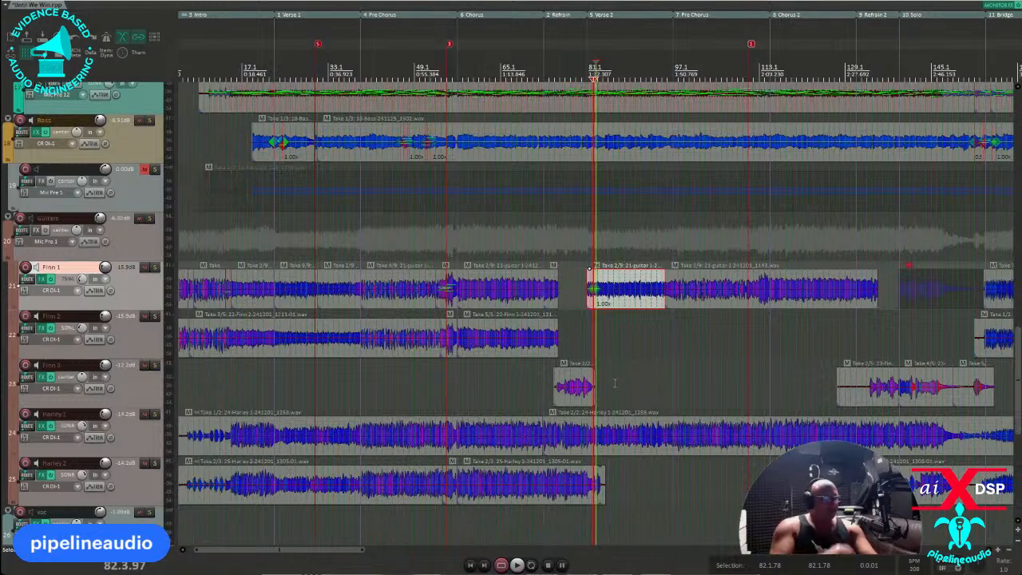
{"action": "key", "text": "space"}
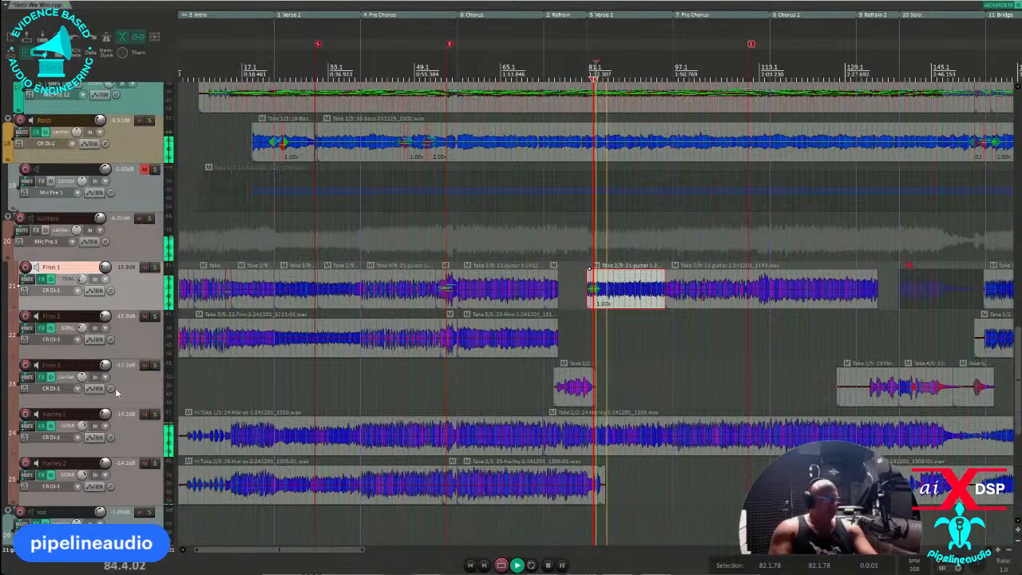
{"action": "scroll", "coordinate": [88, 356], "scroll_direction": "down", "scroll_amount": 6}
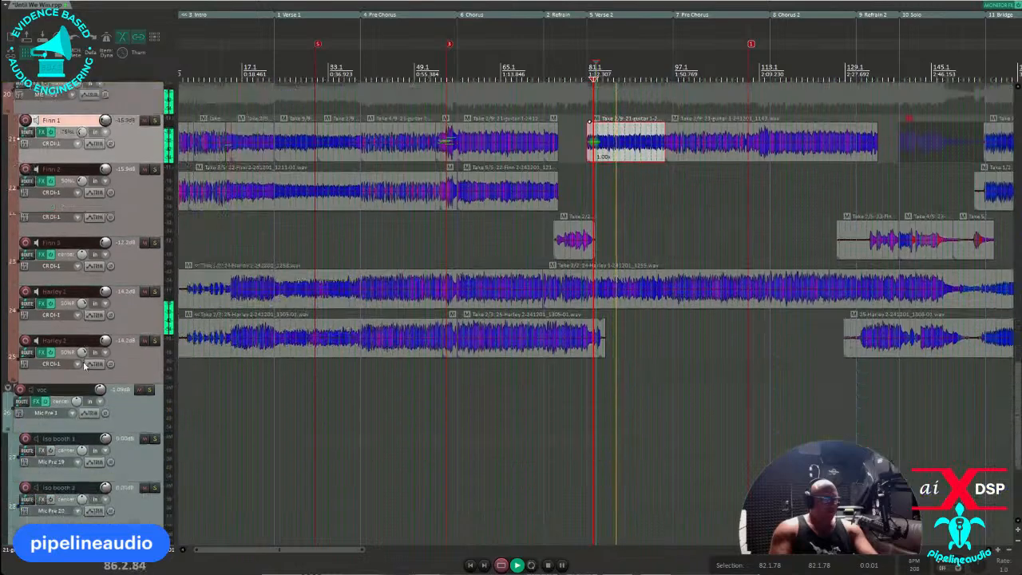
{"action": "scroll", "coordinate": [80, 365], "scroll_direction": "up", "scroll_amount": 5}
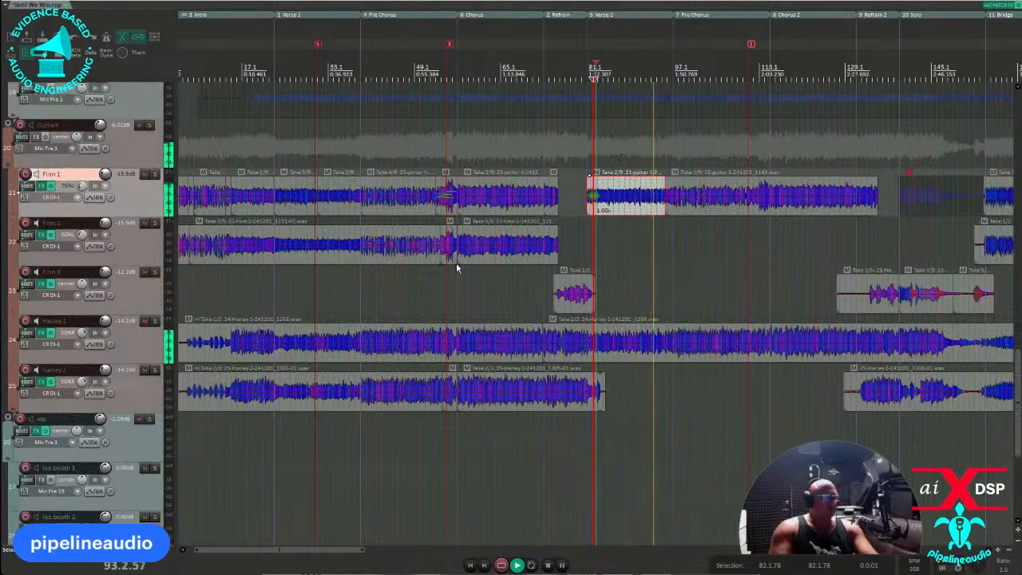
Step: Play the start of Verse 1 around bar 23 and compare the Finn 1 and Finn 2 guitar parts there
{"action": "key", "text": "space"}
{"action": "left_click", "coordinate": [270, 268]}
{"action": "key", "text": "space"}
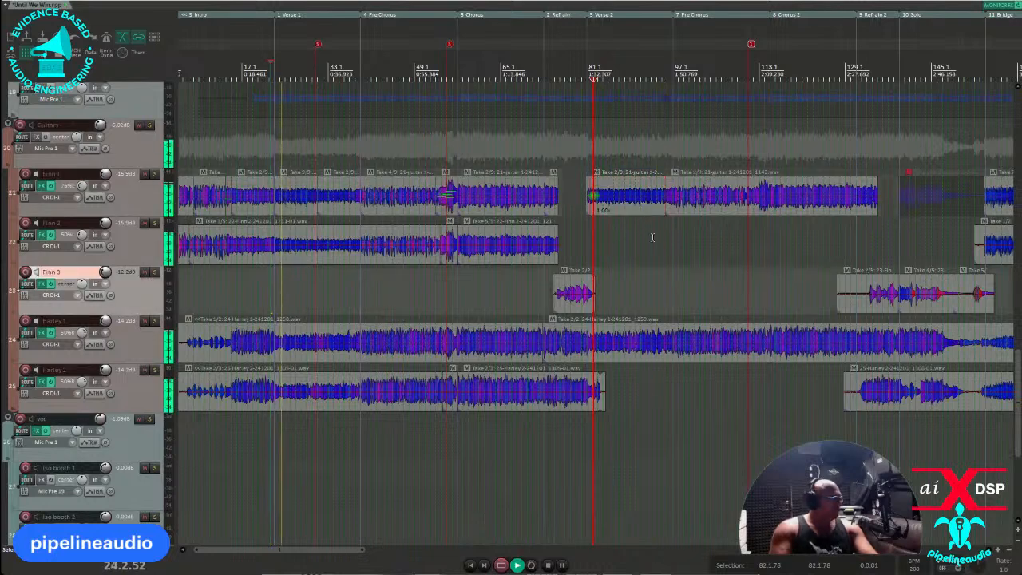
{"action": "key", "text": "space"}
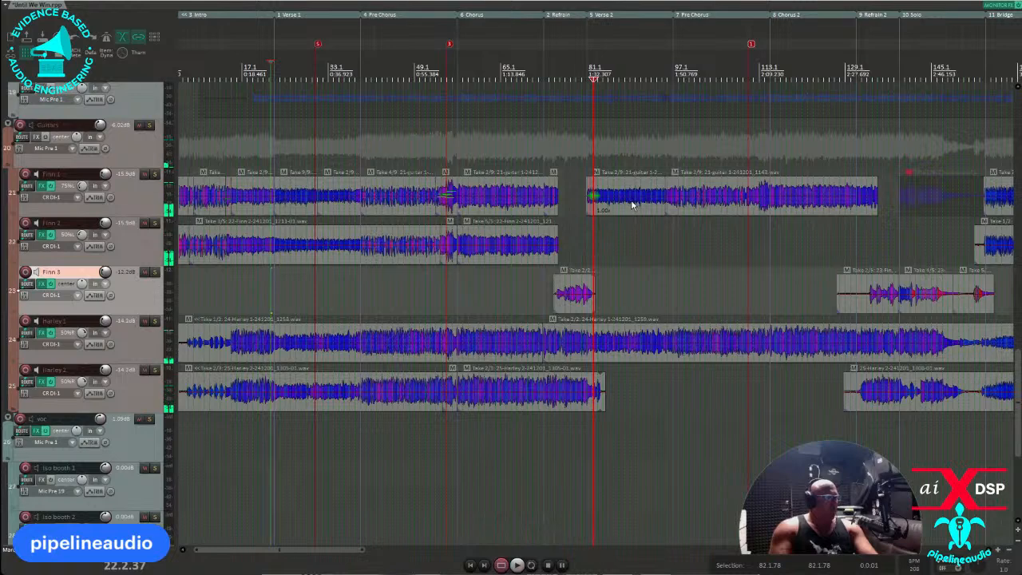
{"action": "left_click", "coordinate": [306, 256]}
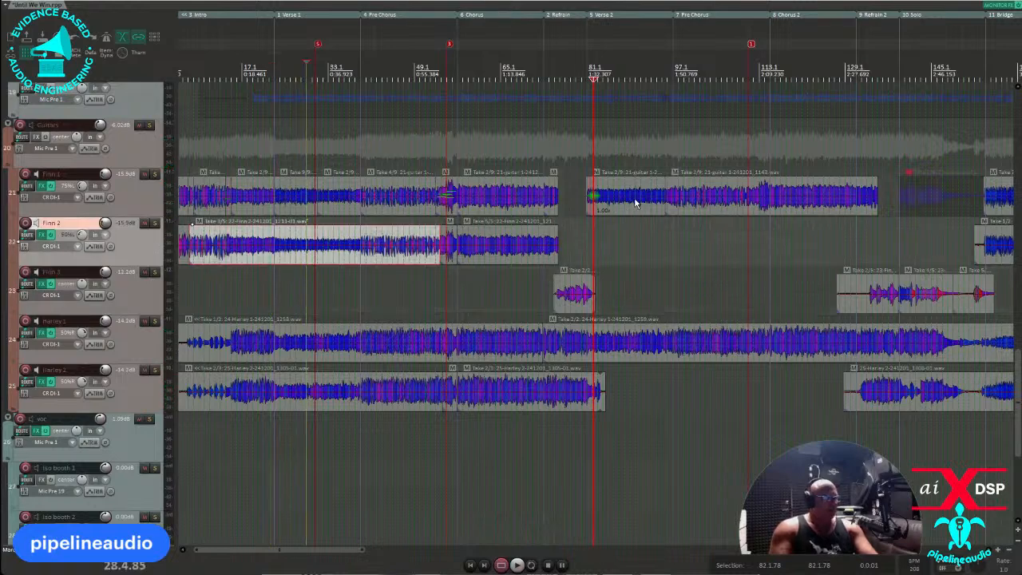
{"action": "scroll", "coordinate": [328, 255], "scroll_direction": "up", "scroll_amount": 10}
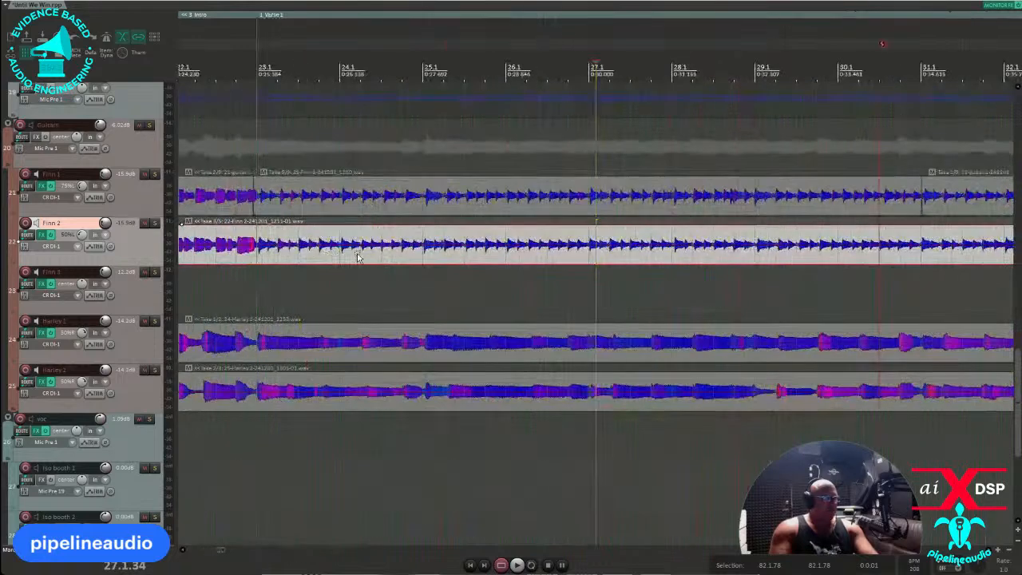
{"action": "key", "text": "space"}
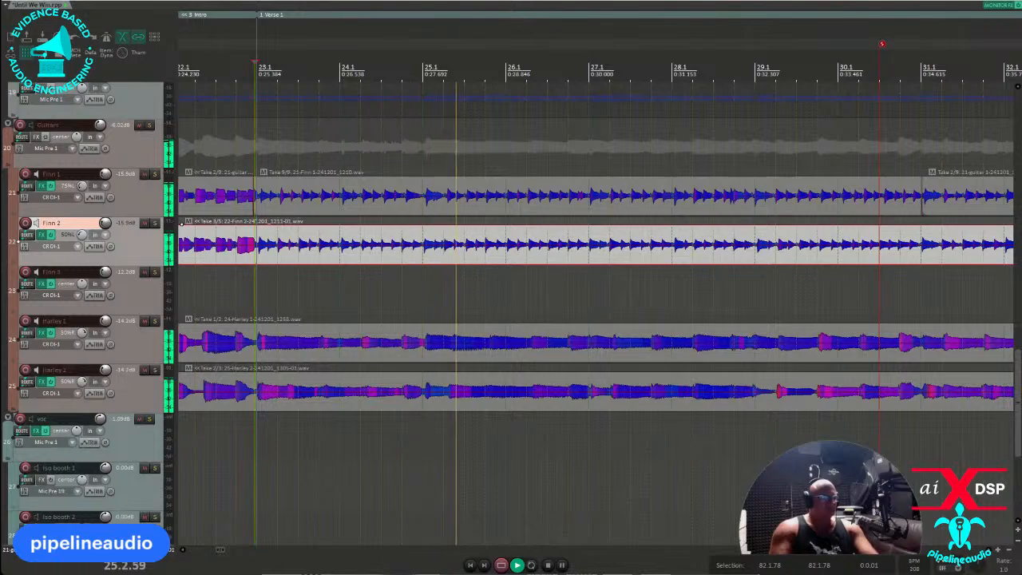
{"action": "scroll", "coordinate": [580, 196], "scroll_direction": "down", "scroll_amount": 10}
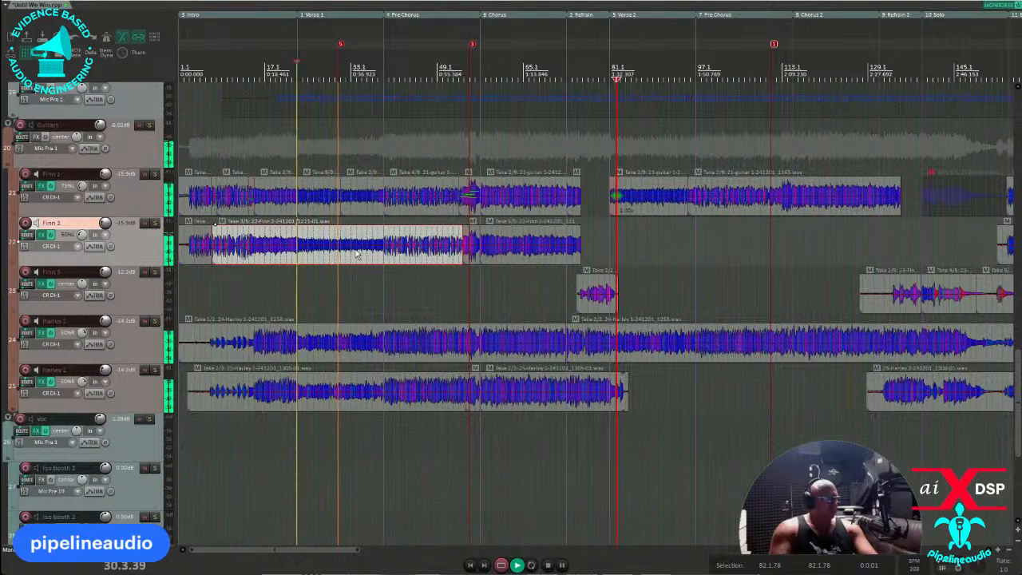
{"action": "key", "text": "space"}
Step: Split the Finn 2 item at 23.1.00, the start of Verse 1
{"action": "left_click", "coordinate": [310, 256]}
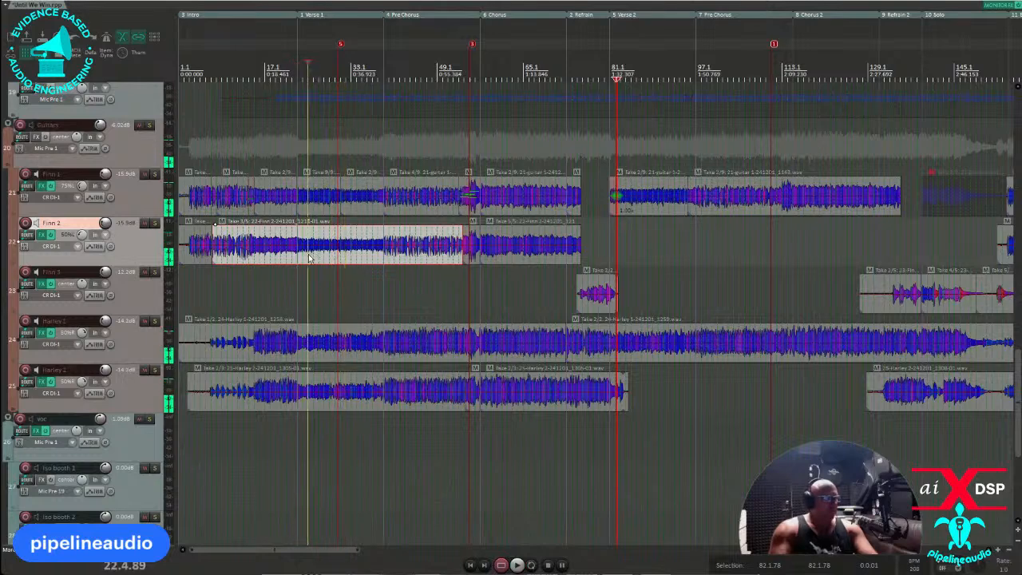
{"action": "scroll", "coordinate": [326, 262], "scroll_direction": "up", "scroll_amount": 9}
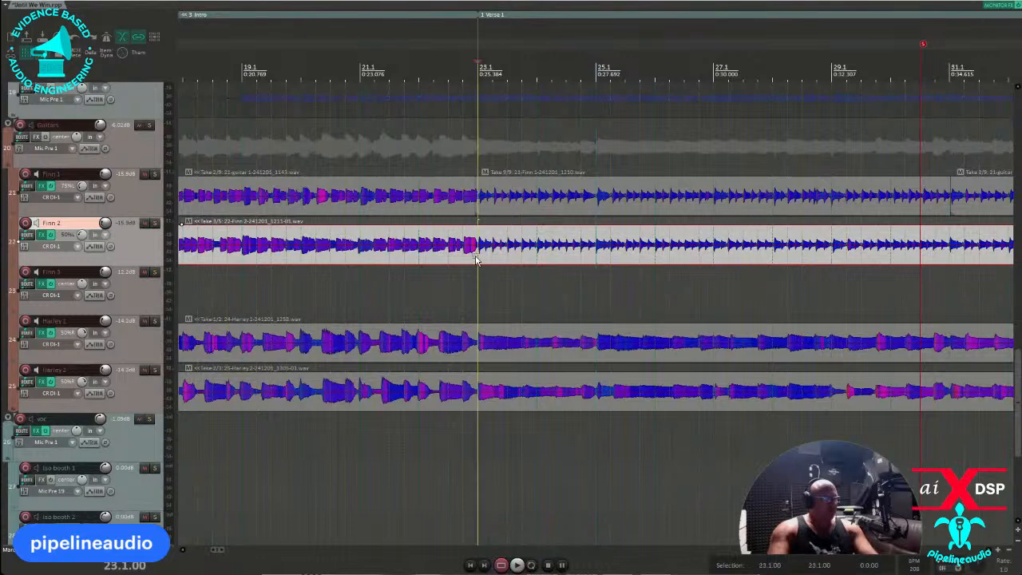
{"action": "scroll", "coordinate": [480, 261], "scroll_direction": "down", "scroll_amount": 9}
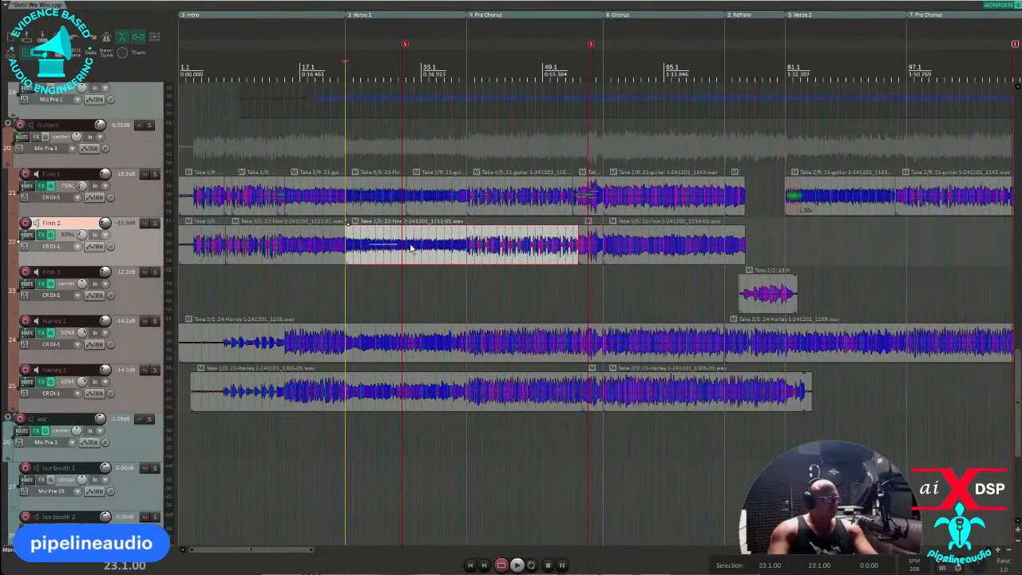
Step: Copy the three Finn 2 items running from Verse 1 into the Refrain and paste them on Finn 2 at 81.1.00, the start of Verse 2
{"action": "left_click_drag", "start_coordinate": [410, 247], "coordinate": [558, 260]}
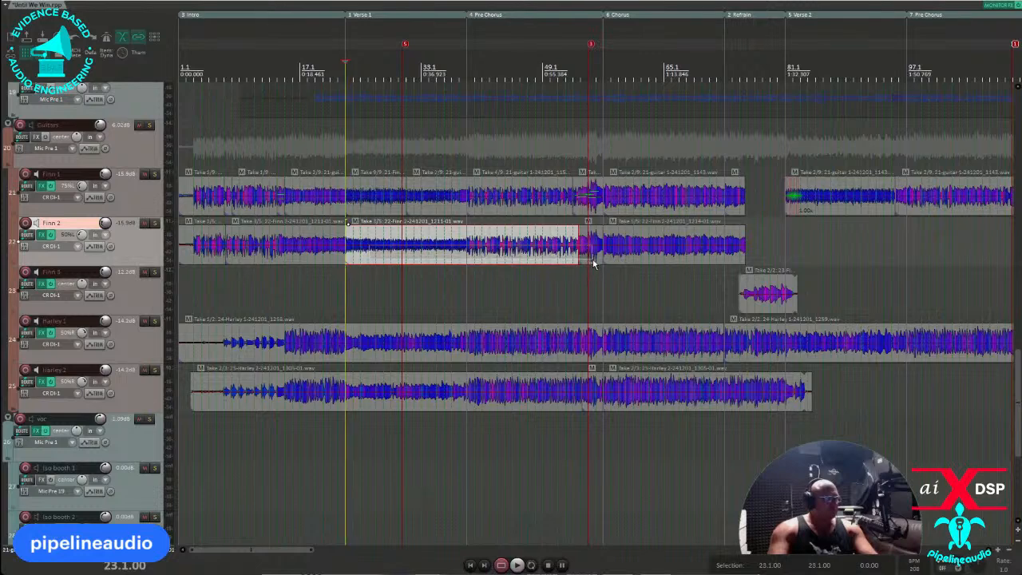
{"action": "left_click_drag", "start_coordinate": [592, 257], "coordinate": [741, 256]}
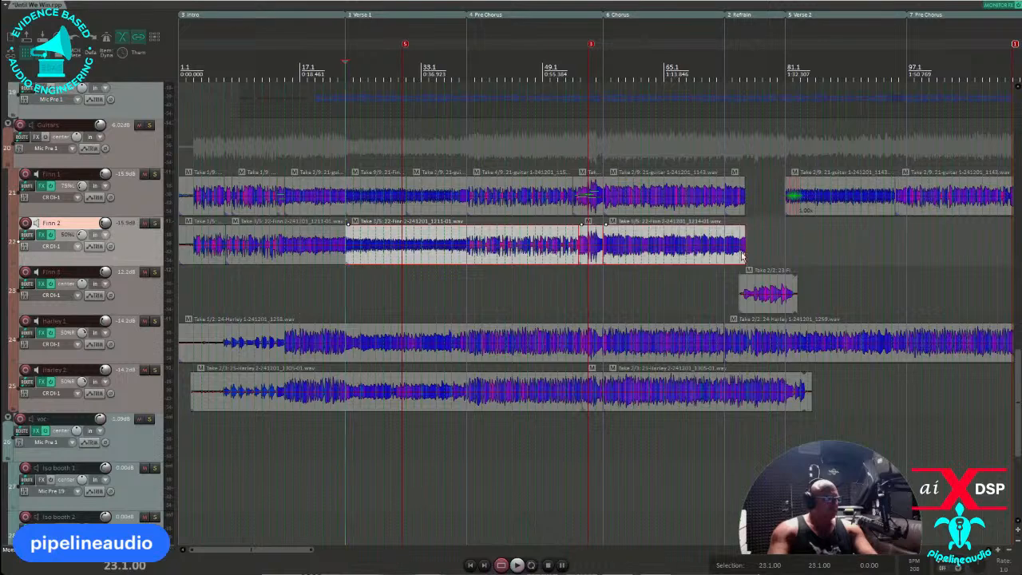
{"action": "left_click", "coordinate": [786, 246]}
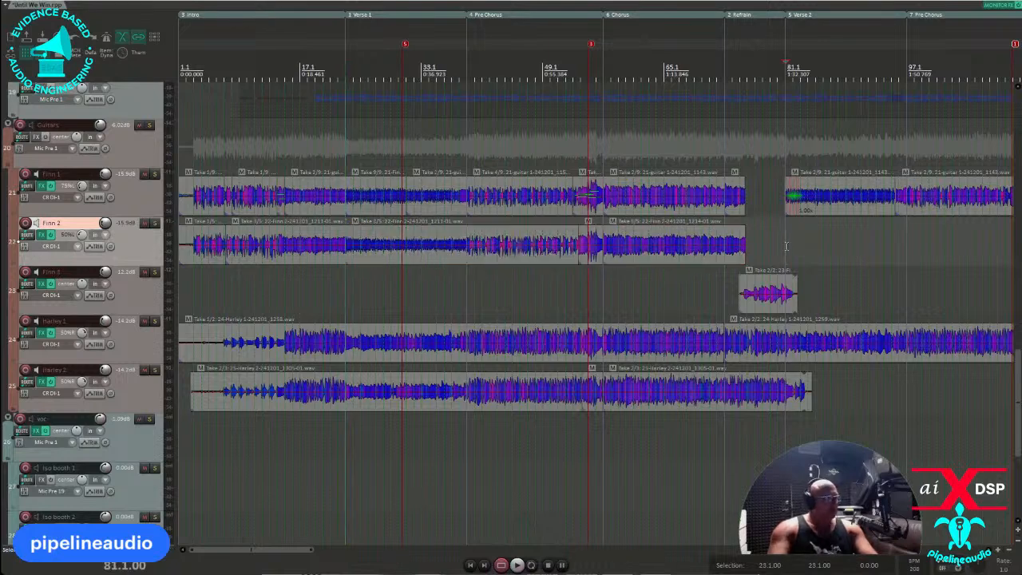
{"action": "scroll", "coordinate": [779, 246], "scroll_direction": "down", "scroll_amount": 4}
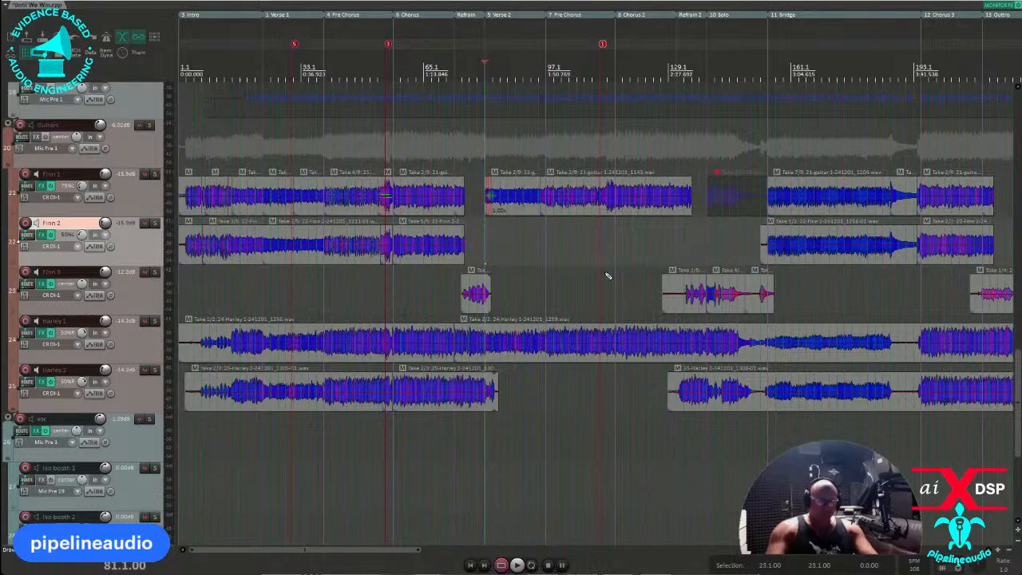
{"action": "key", "text": "ctrl+v"}
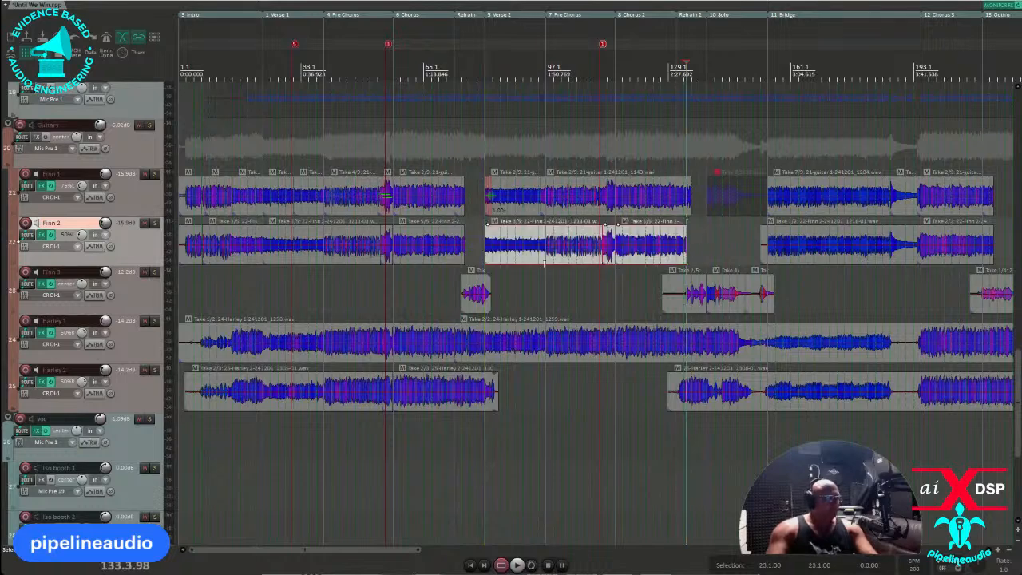
Step: Play into Verse 2 to check the pasted Finn 2 part, and split the Harley 2 item at the start of Verse 1
{"action": "left_click", "coordinate": [476, 237]}
{"action": "key", "text": "space"}
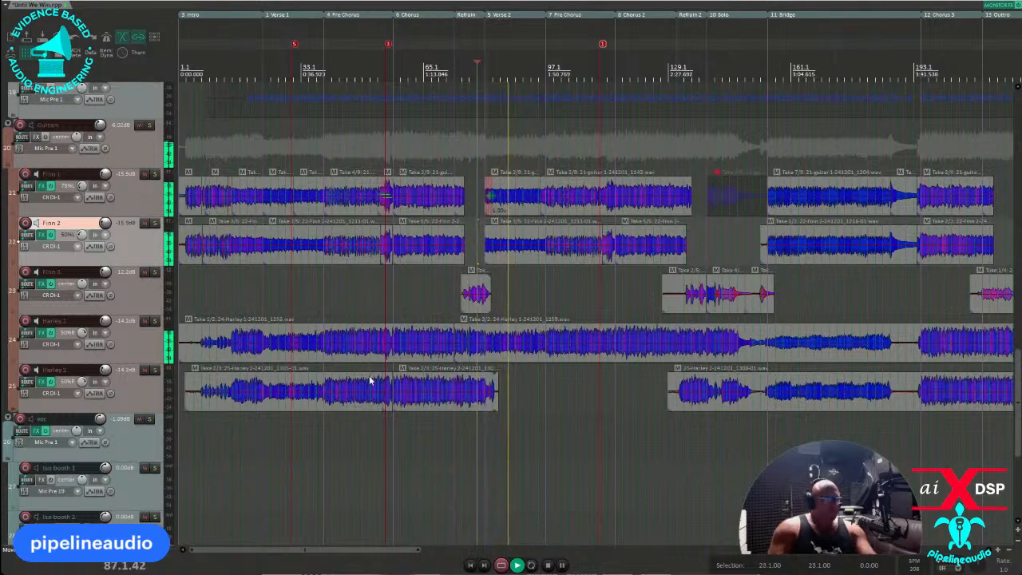
{"action": "left_click", "coordinate": [271, 403]}
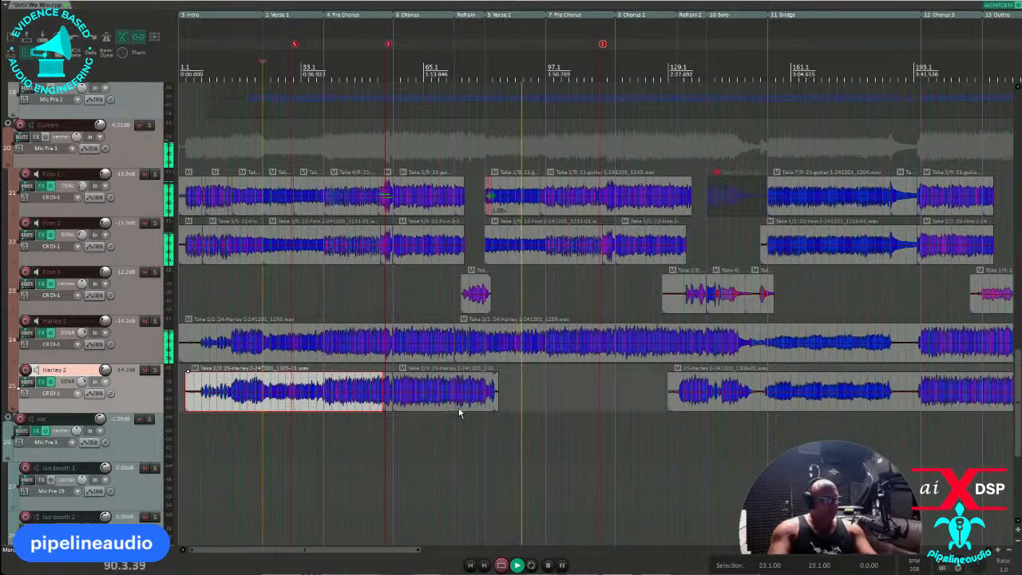
{"action": "key", "text": "s"}
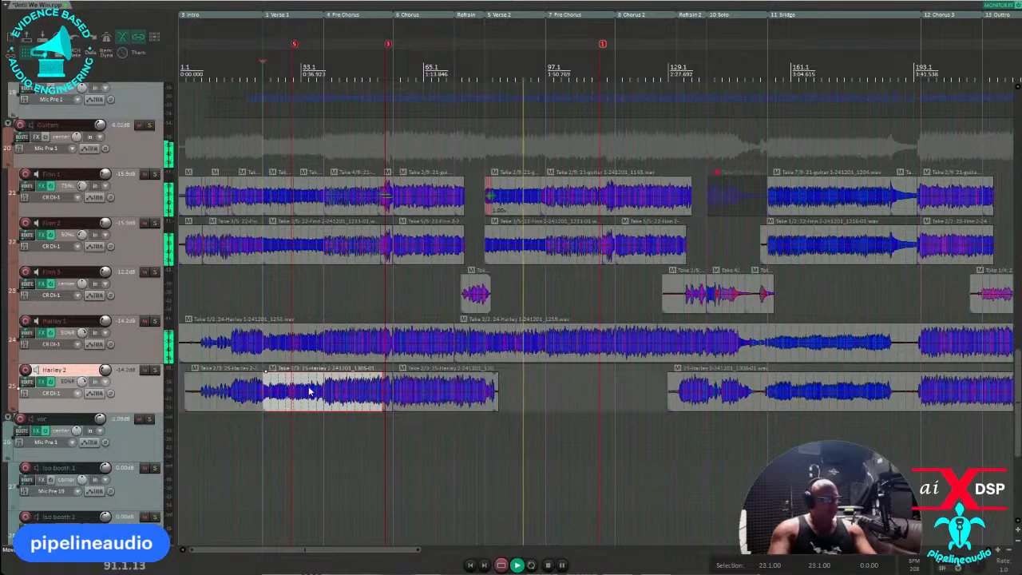
Step: Trim the Harley 2 Refrain item's end to 81.1, and copy the three Harley 2 items from Verse 1 onward to the start of Verse 2
{"action": "left_click", "coordinate": [490, 408], "text": "ctrl"}
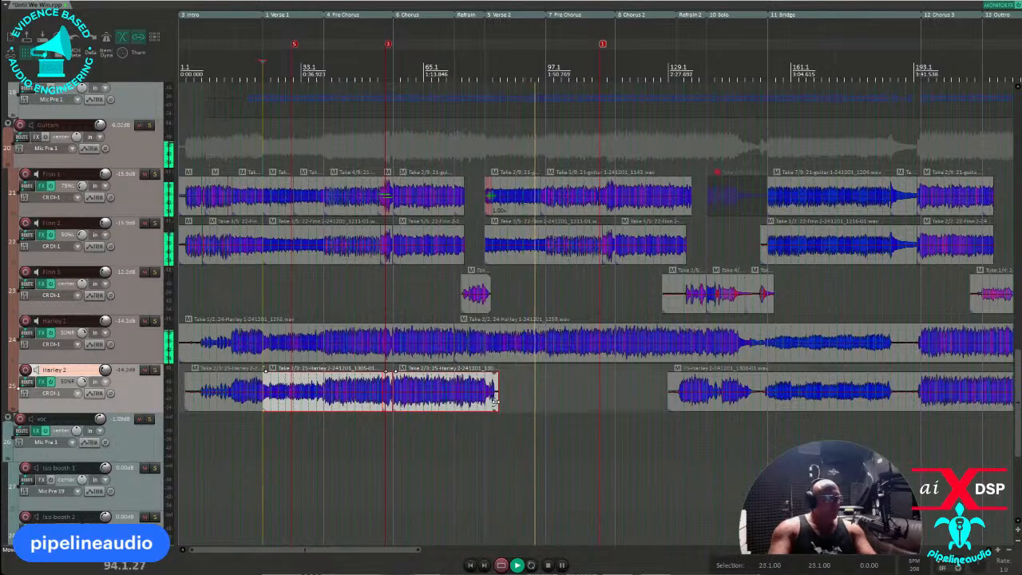
{"action": "scroll", "coordinate": [484, 408], "scroll_direction": "up", "scroll_amount": 8}
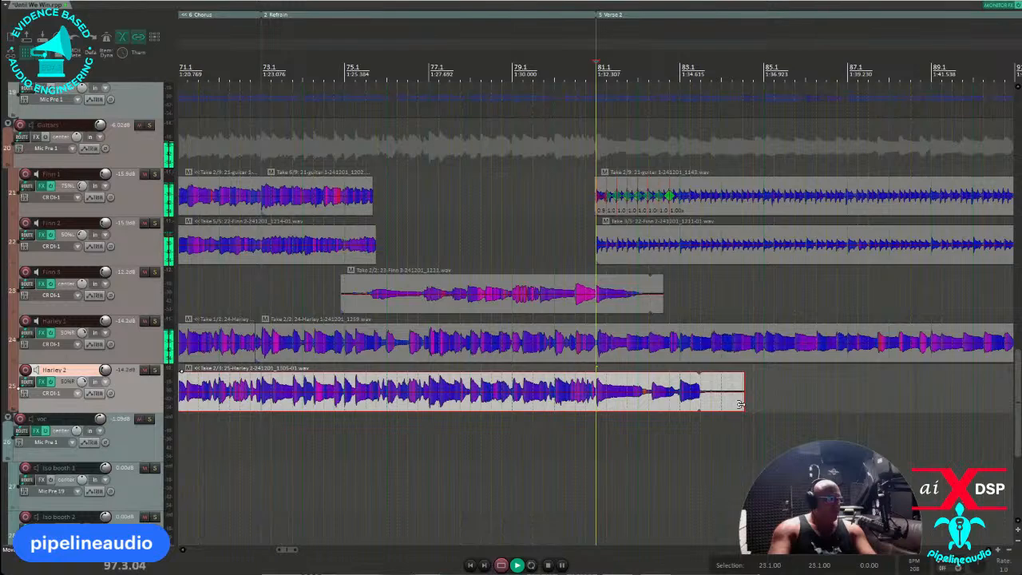
{"action": "left_click_drag", "start_coordinate": [740, 405], "coordinate": [595, 405]}
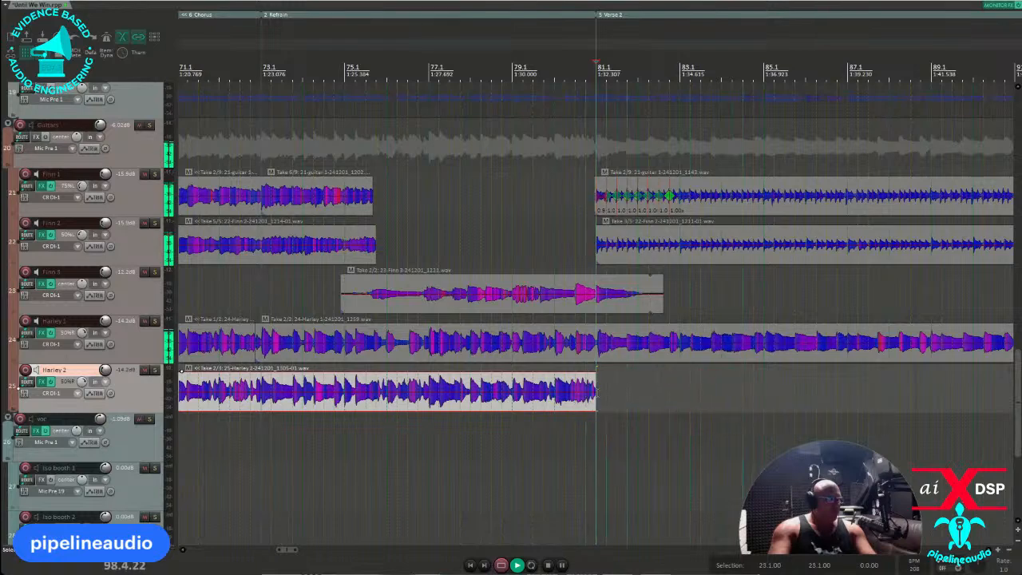
{"action": "left_click", "coordinate": [601, 391]}
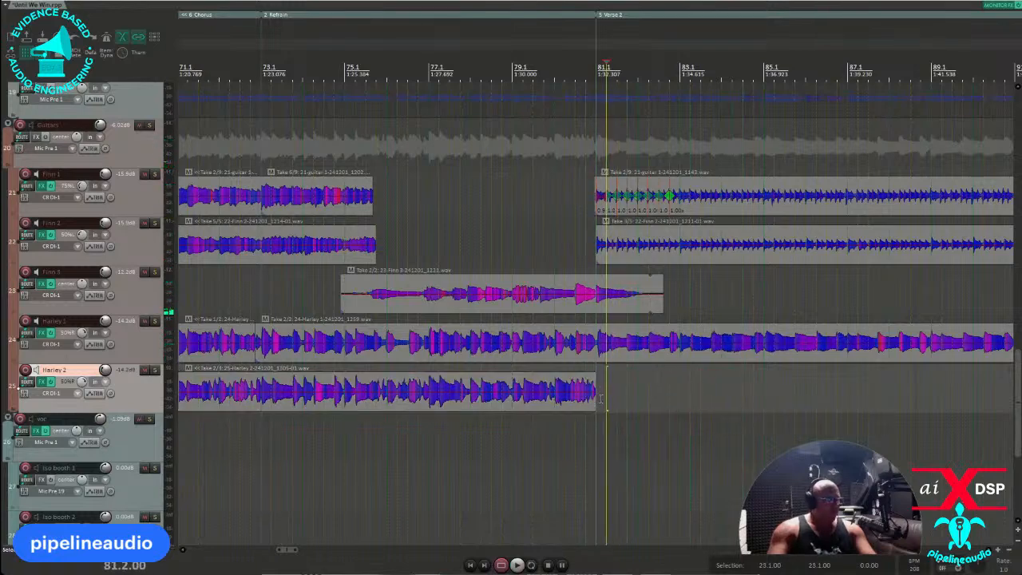
{"action": "scroll", "coordinate": [615, 422], "scroll_direction": "down", "scroll_amount": 8}
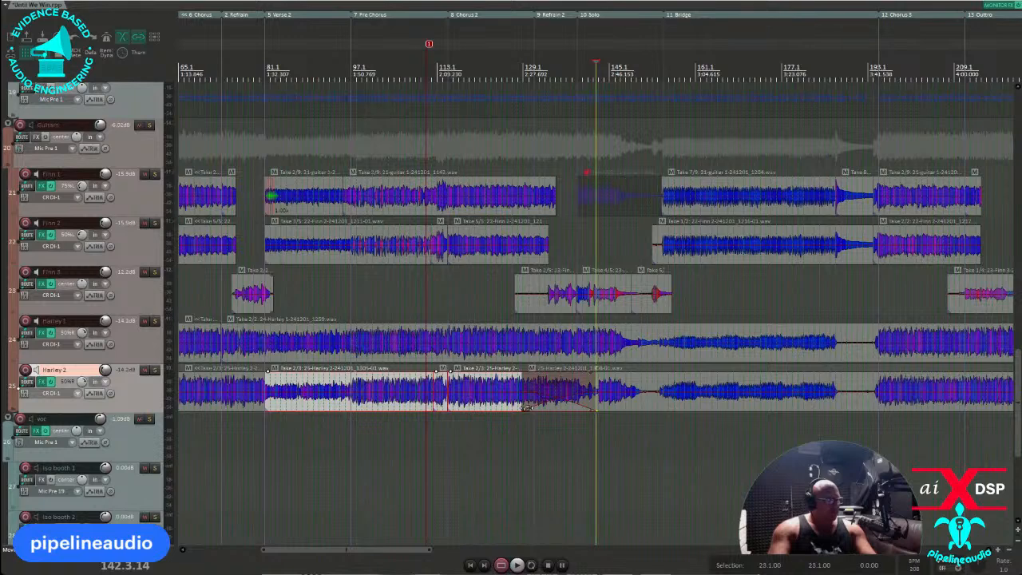
Step: Trim the last pasted Harley 2 item to end at the start of the Solo, and extend the following Harley 2 item back to meet it
{"action": "left_click_drag", "start_coordinate": [526, 408], "coordinate": [632, 406]}
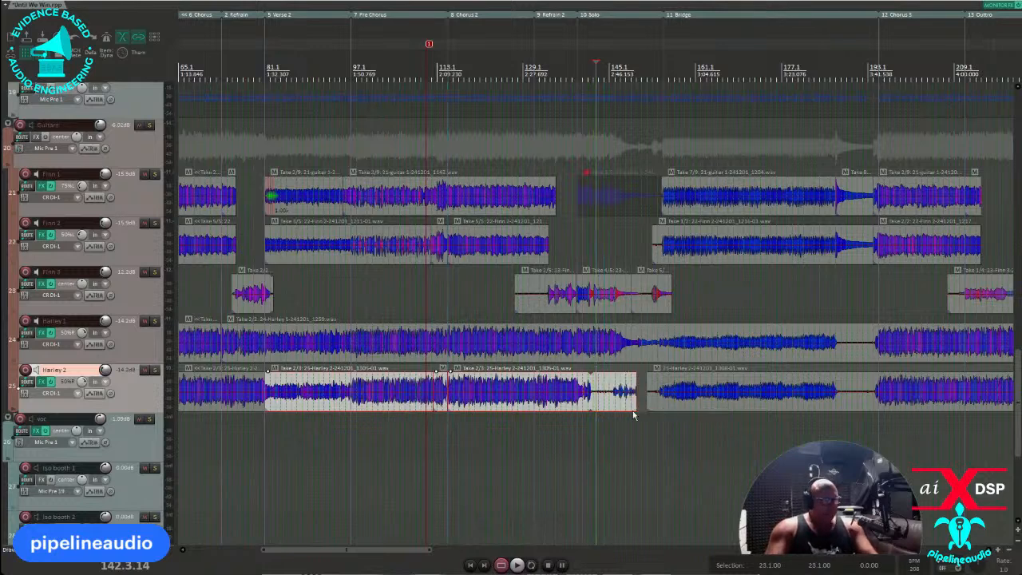
{"action": "left_click", "coordinate": [621, 406]}
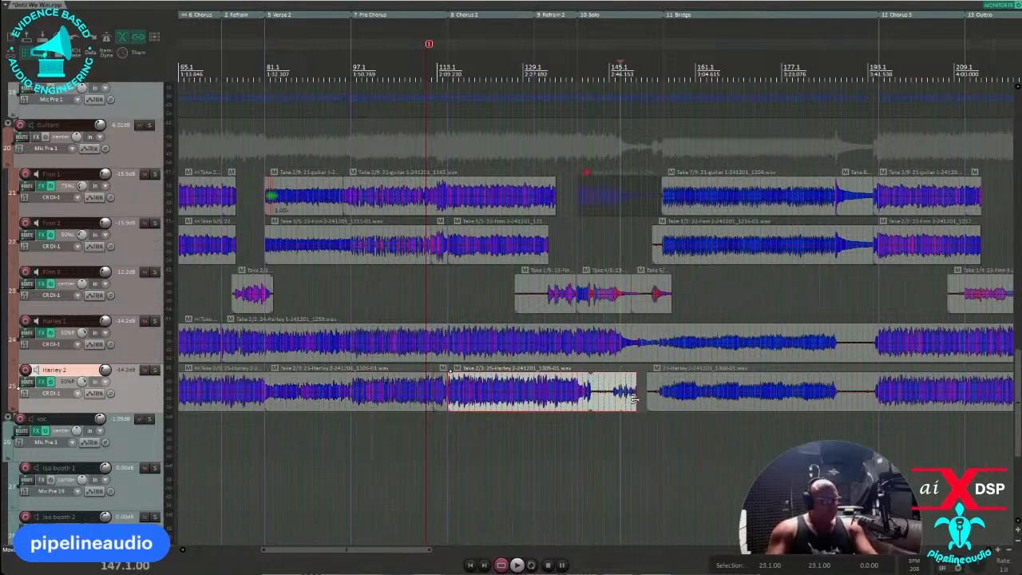
{"action": "left_click_drag", "start_coordinate": [634, 399], "coordinate": [576, 401]}
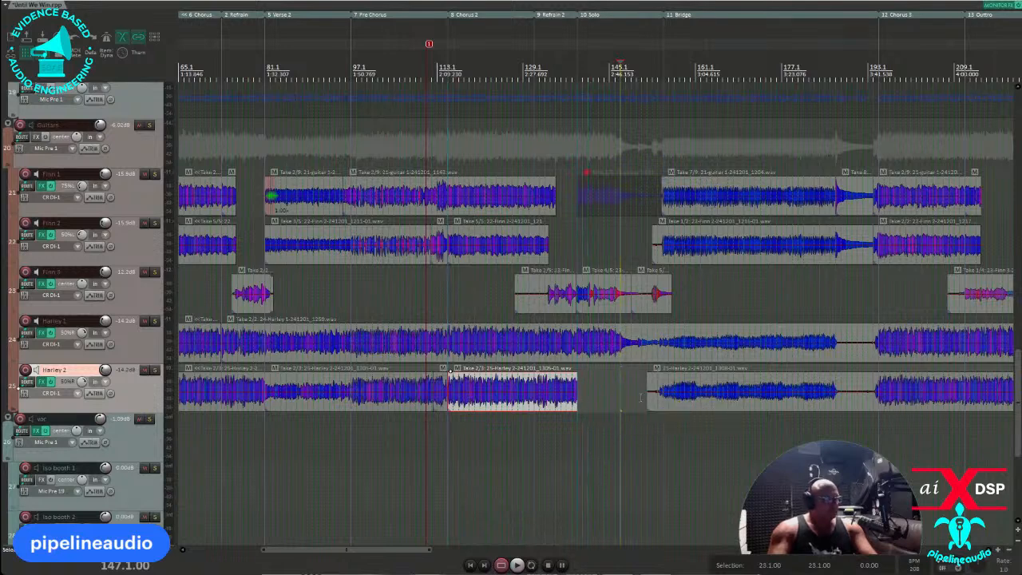
{"action": "left_click_drag", "start_coordinate": [645, 399], "coordinate": [576, 408]}
Step: Play Chorus 2 into the Solo, and trim the start of the Harley 2 item in the Solo to about bar 143
{"action": "left_click", "coordinate": [470, 404]}
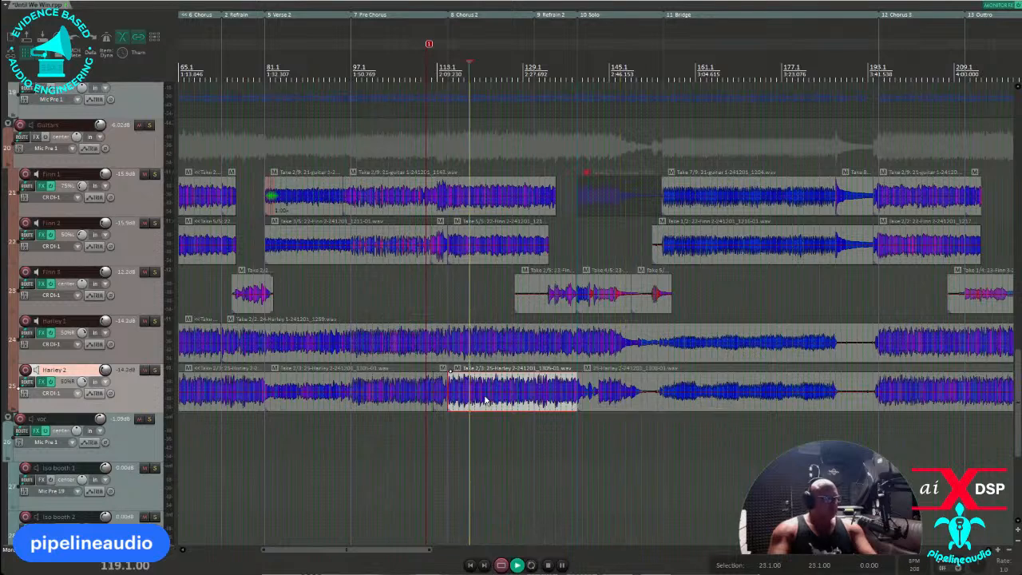
{"action": "key", "text": "space"}
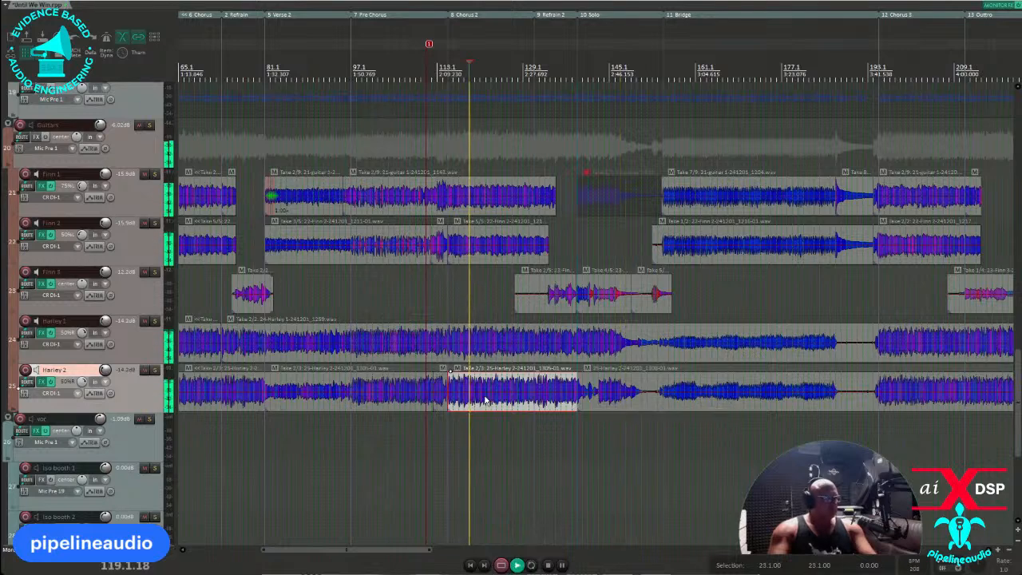
{"action": "left_click", "coordinate": [639, 401]}
{"action": "scroll", "coordinate": [638, 401], "scroll_direction": "up", "scroll_amount": 3}
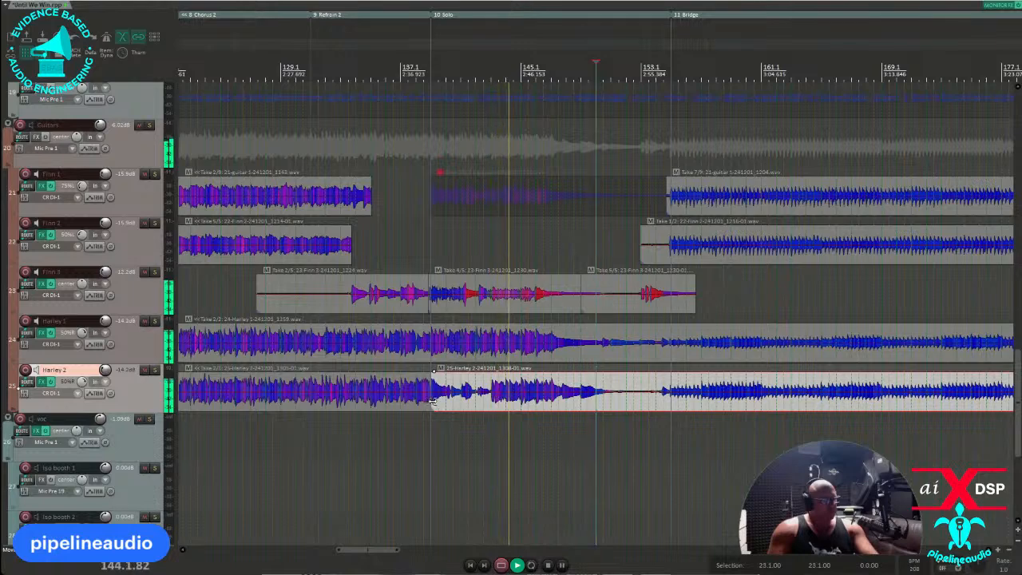
{"action": "left_click_drag", "start_coordinate": [432, 401], "coordinate": [491, 399]}
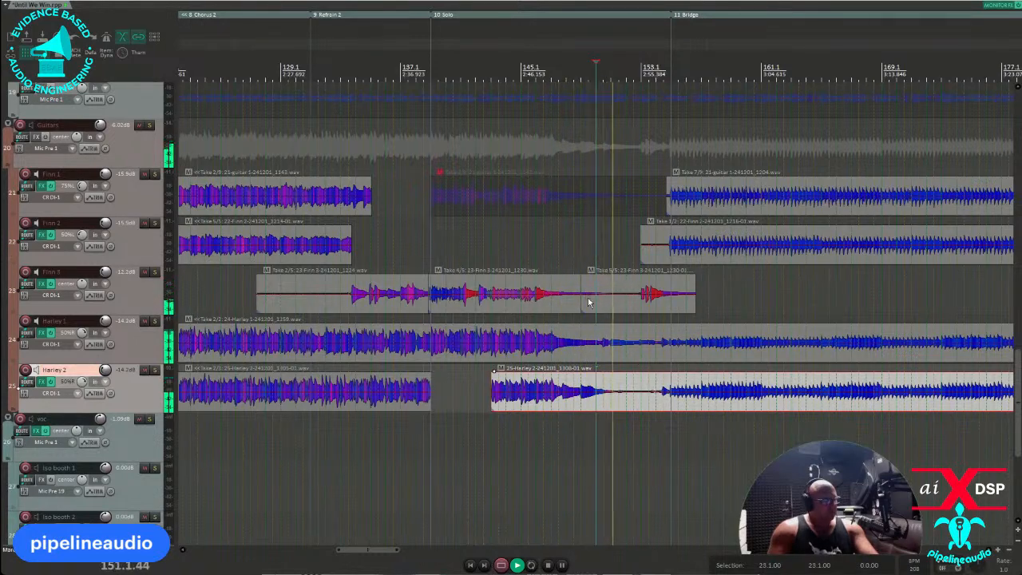
Step: Open a gap between the last two Finn 3 Solo items, ending the first near bar 149 and starting the second just before the Bridge
{"action": "left_click_drag", "start_coordinate": [584, 300], "coordinate": [630, 312]}
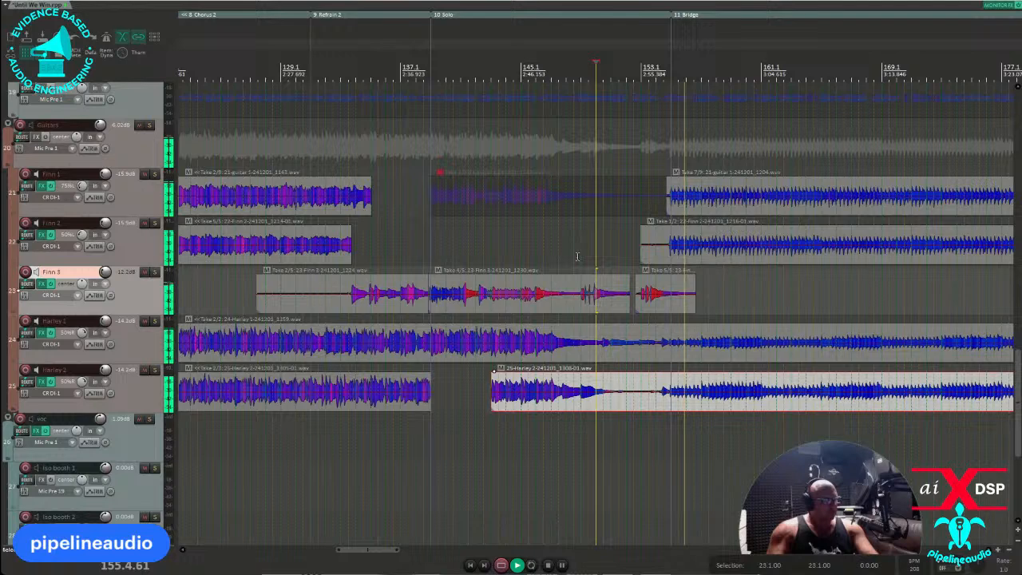
{"action": "left_click", "coordinate": [557, 69]}
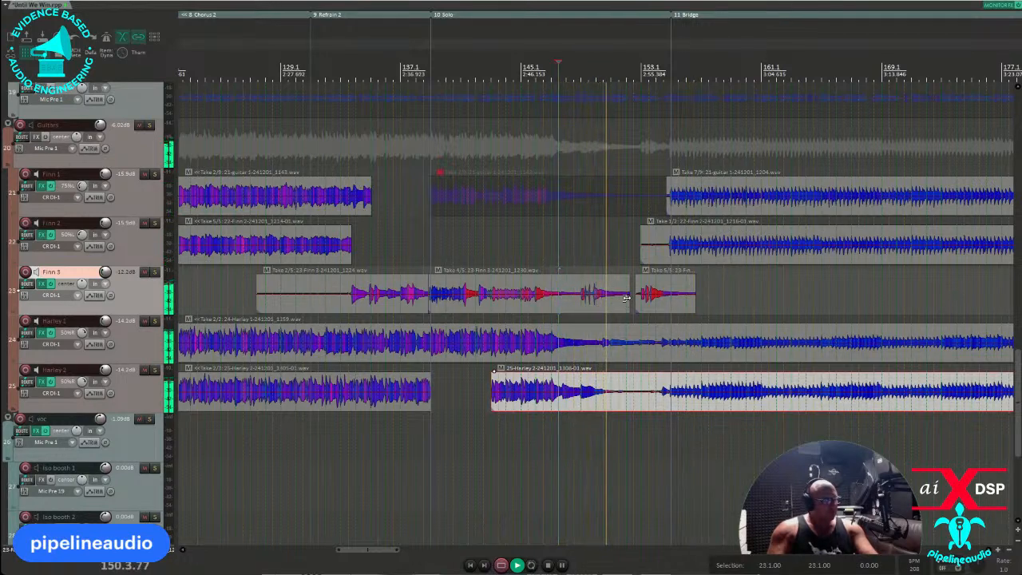
{"action": "left_click_drag", "start_coordinate": [627, 298], "coordinate": [580, 297]}
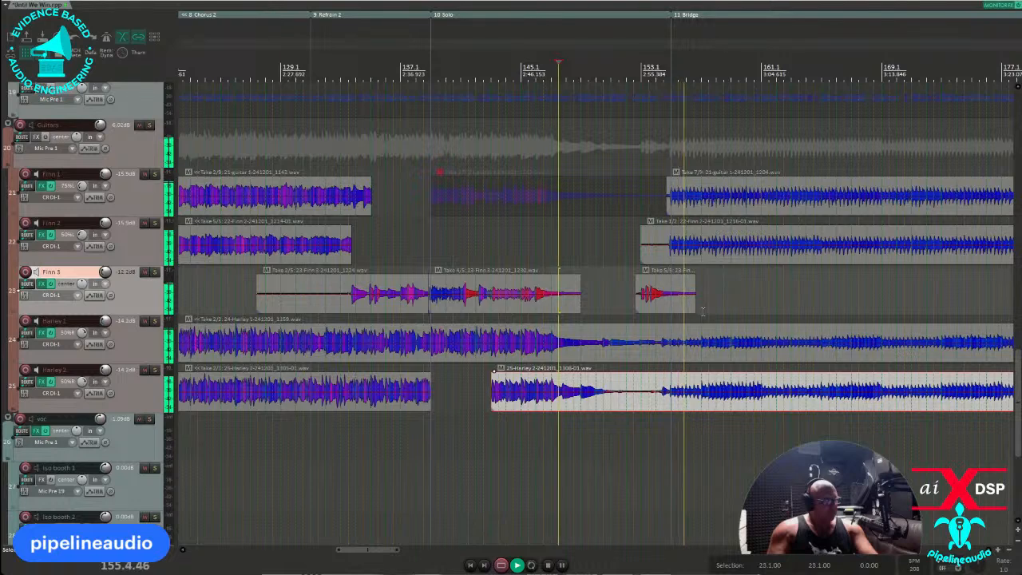
{"action": "scroll", "coordinate": [703, 311], "scroll_direction": "down", "scroll_amount": 3}
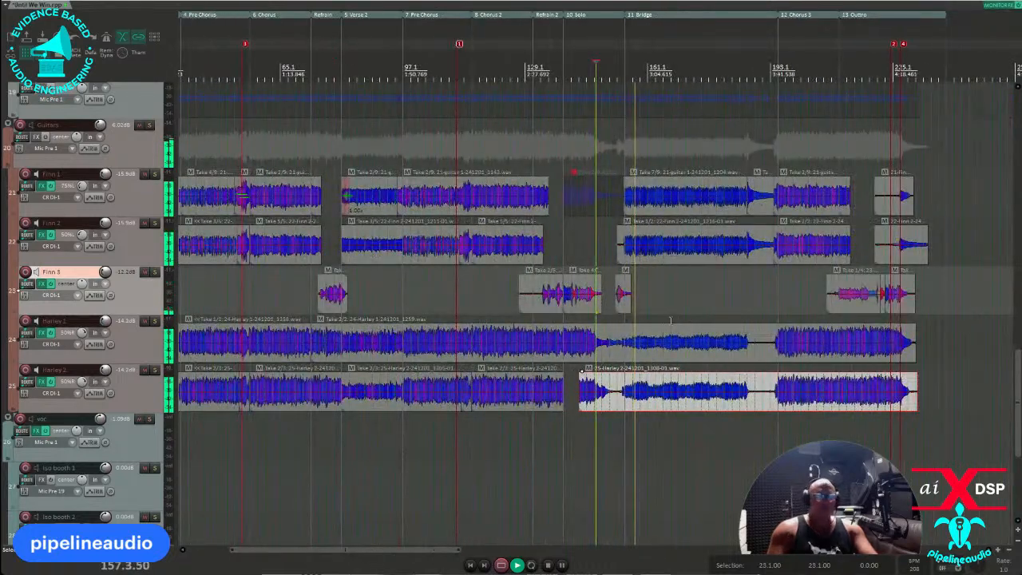
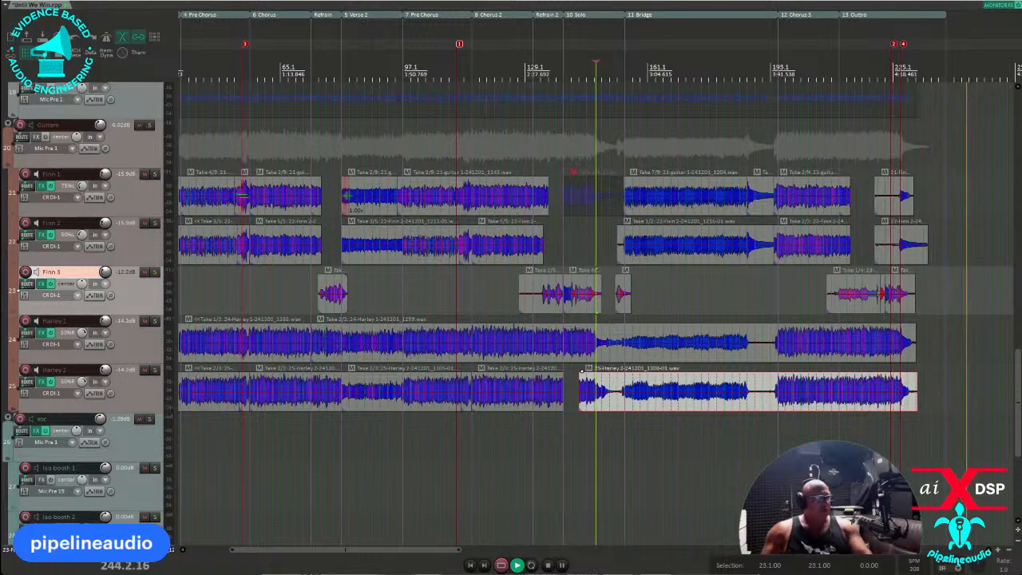
Step: Stop playback and add the VST3 Ozone 10 (iZotope) plug-in to the master track
{"action": "left_click", "coordinate": [255, 292]}
{"action": "key", "text": "space"}
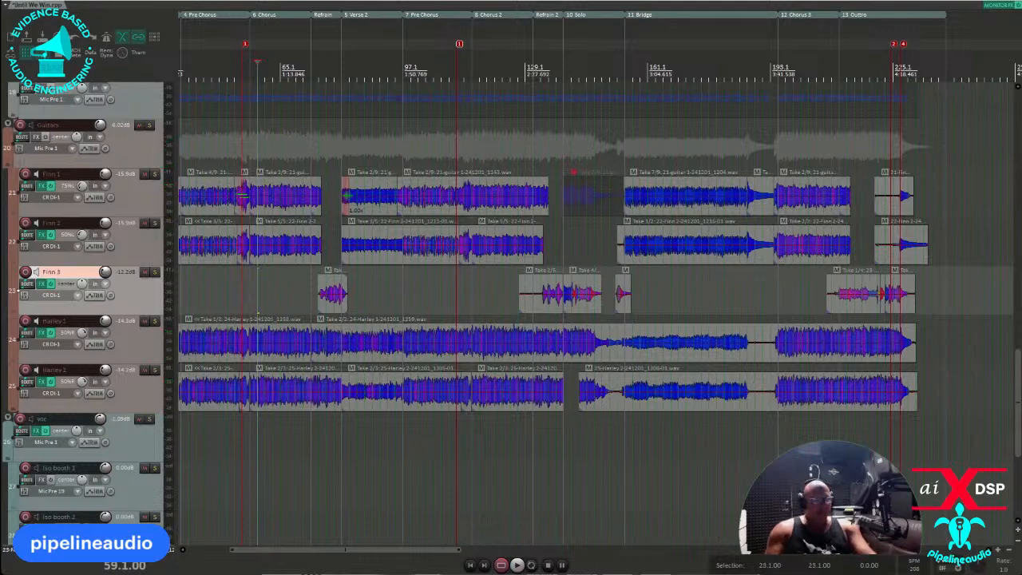
{"action": "key", "text": "b"}
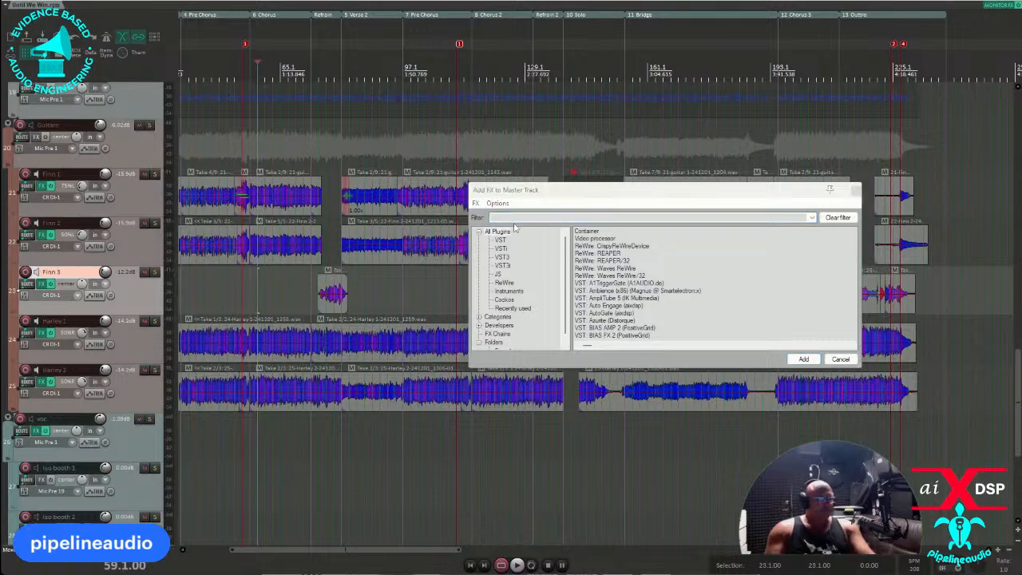
{"action": "type", "text": "ozon"}
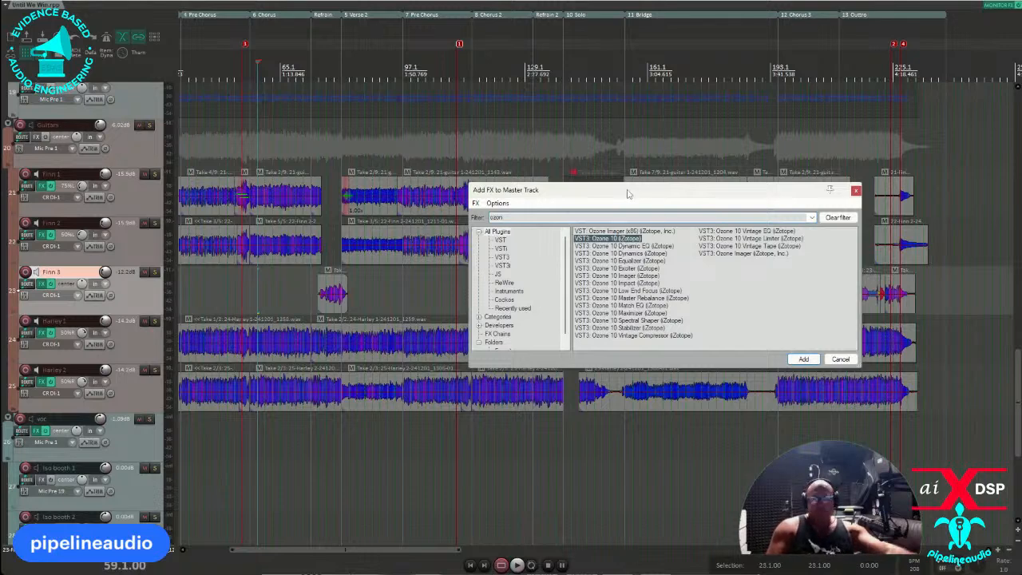
{"action": "key", "text": "Return"}
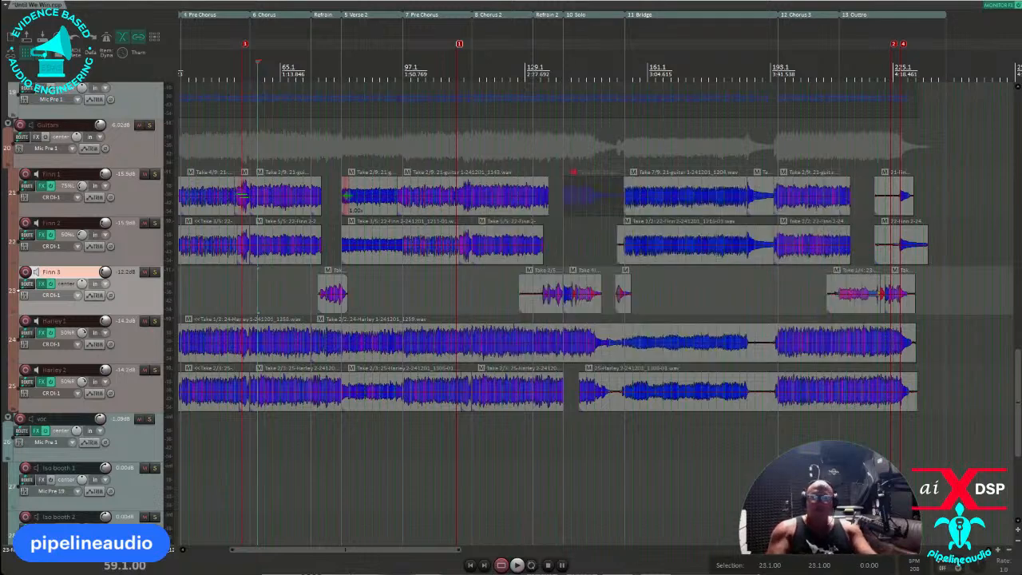
Step: Play from the second Pre Chorus and set a time selection from 97.1.00 to 123.1.00
{"action": "scroll", "coordinate": [396, 450], "scroll_direction": "down", "scroll_amount": 5}
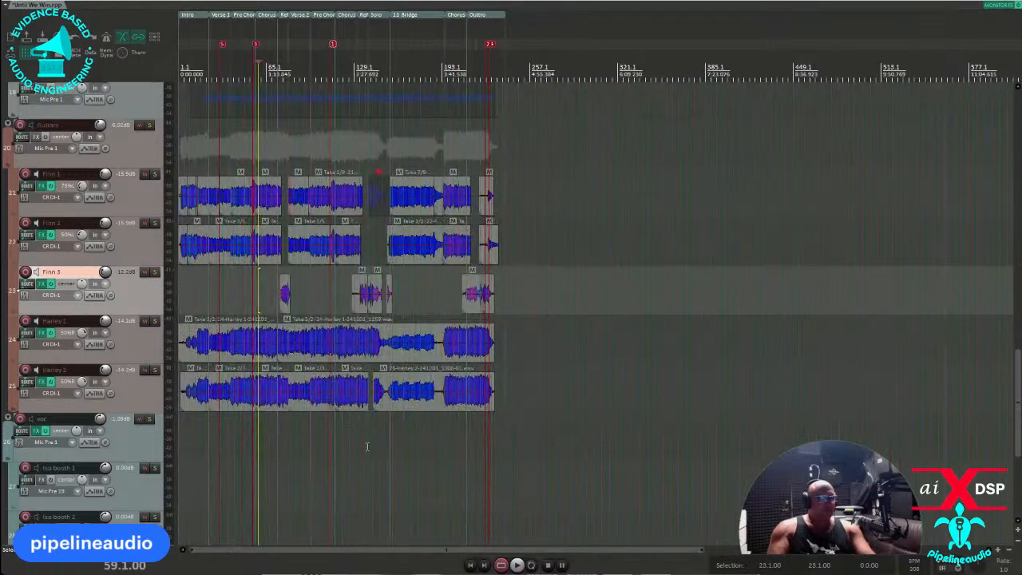
{"action": "left_click", "coordinate": [323, 432]}
{"action": "scroll", "coordinate": [323, 431], "scroll_direction": "up", "scroll_amount": 4}
{"action": "key", "text": "space"}
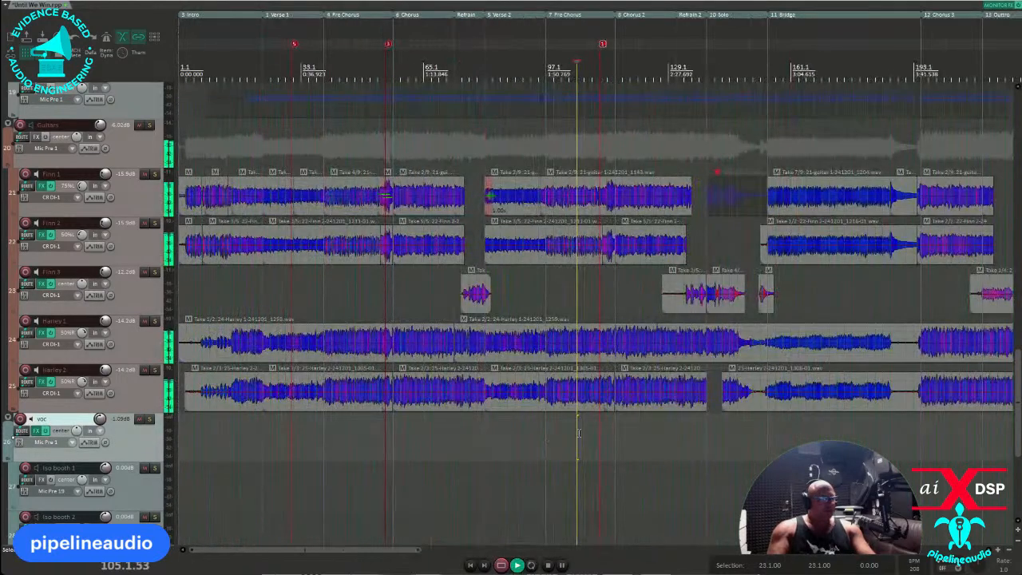
{"action": "left_click_drag", "start_coordinate": [551, 428], "coordinate": [645, 429]}
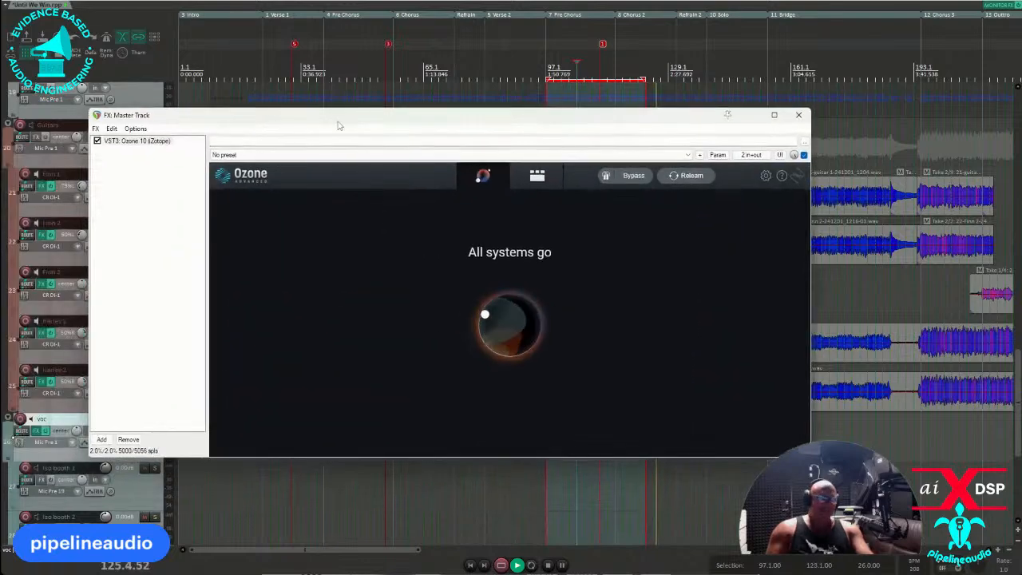
Step: Review Ozone's module chain and its Tone Match curve against the Rock target on the master track
{"action": "left_click", "coordinate": [548, 179]}
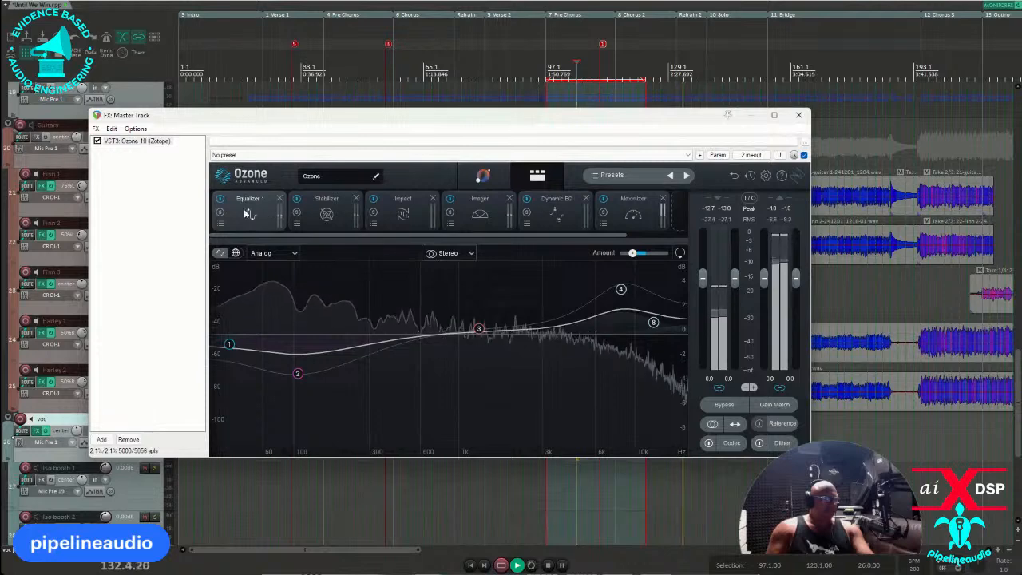
{"action": "left_click", "coordinate": [483, 176]}
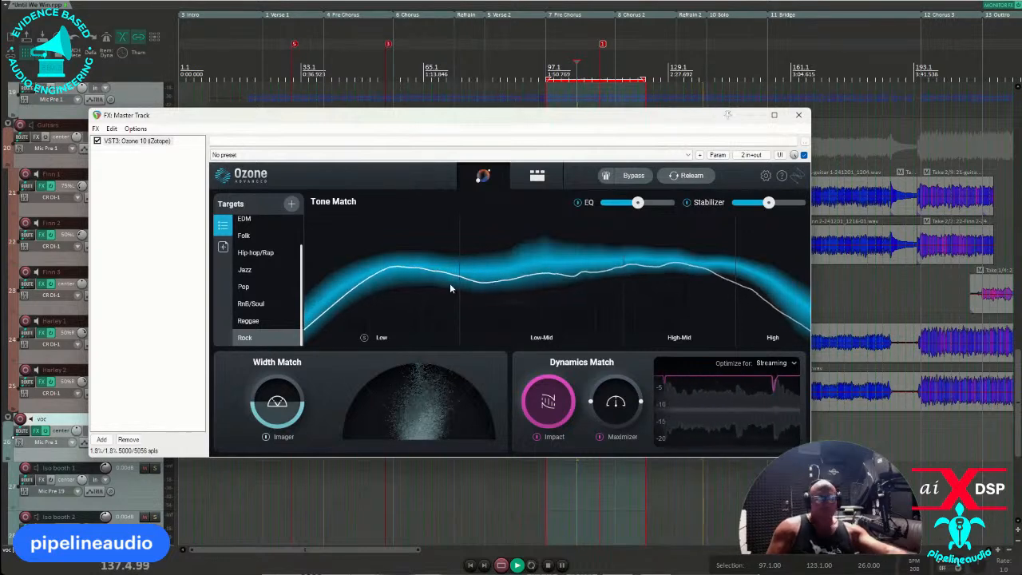
{"action": "left_click", "coordinate": [537, 176]}
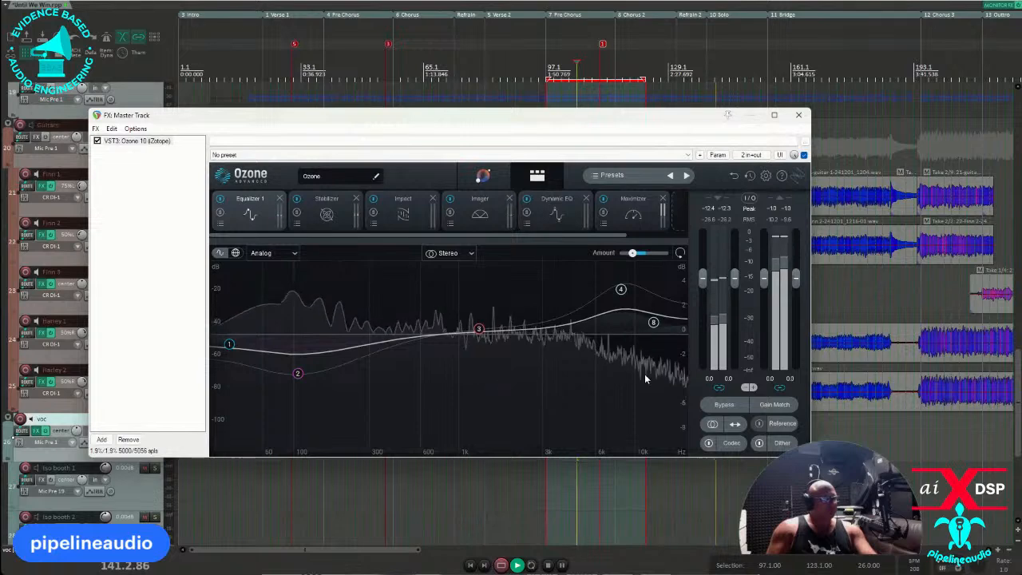
Step: Read the mix loudness in Youlean Loudness Meter 2 from the monitoring effects after resetting it, and close both effects windows
{"action": "left_click", "coordinate": [990, 5]}
{"action": "left_click", "coordinate": [287, 207]}
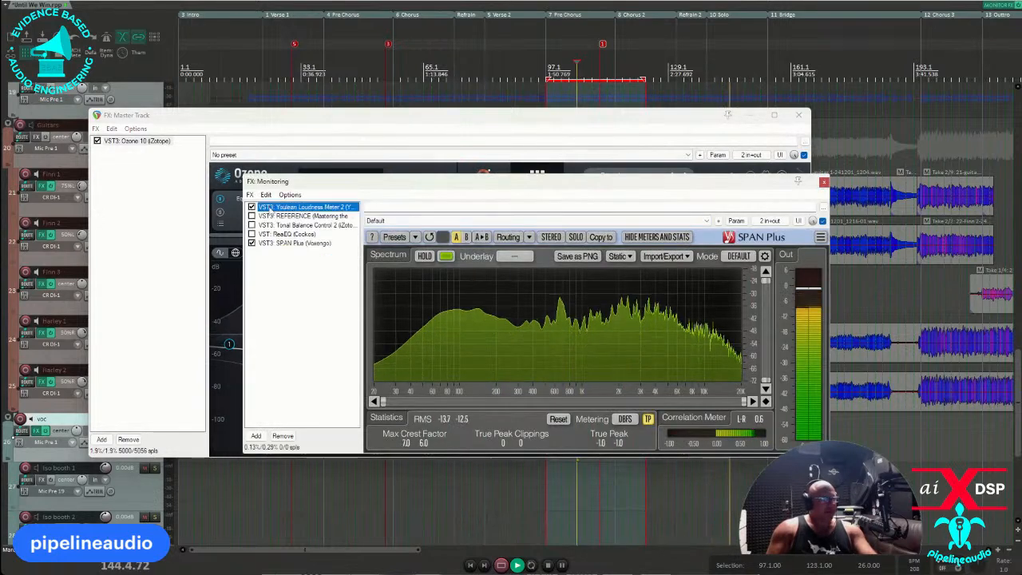
{"action": "left_click", "coordinate": [471, 444]}
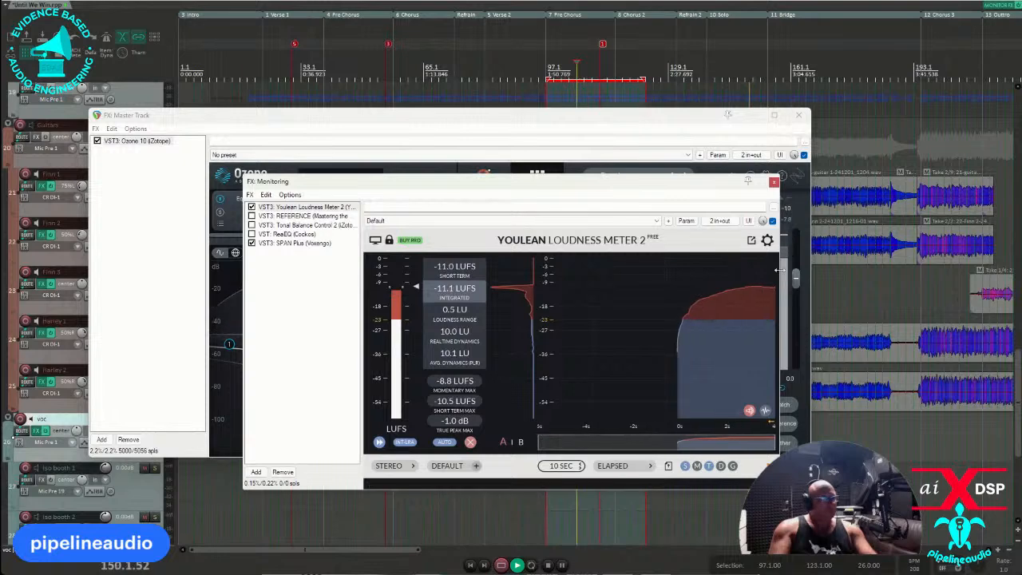
{"action": "left_click", "coordinate": [774, 182]}
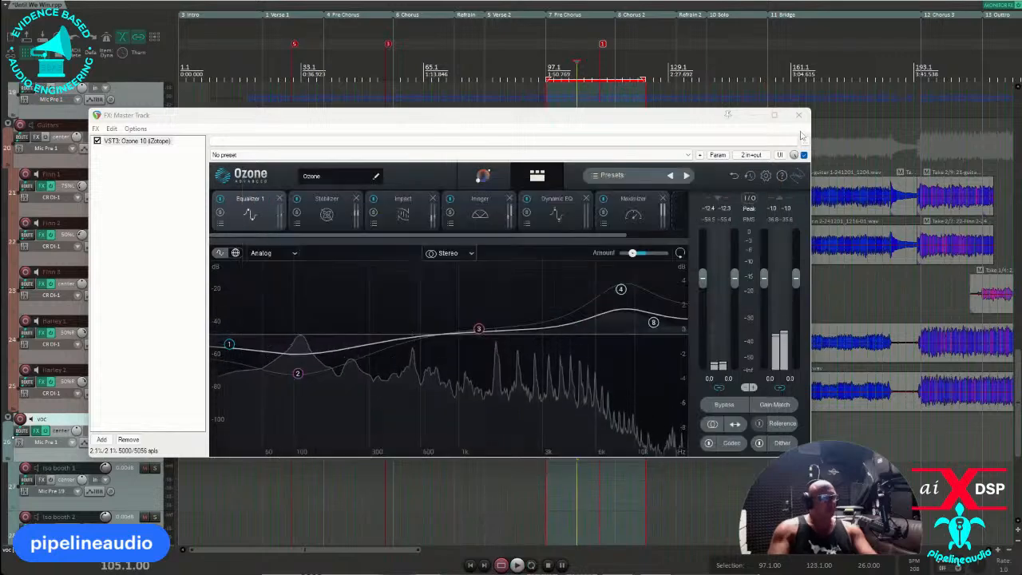
{"action": "left_click", "coordinate": [799, 115]}
Step: Play the first moments of the Intro from the start of the song
{"action": "scroll", "coordinate": [504, 407], "scroll_direction": "down", "scroll_amount": 5}
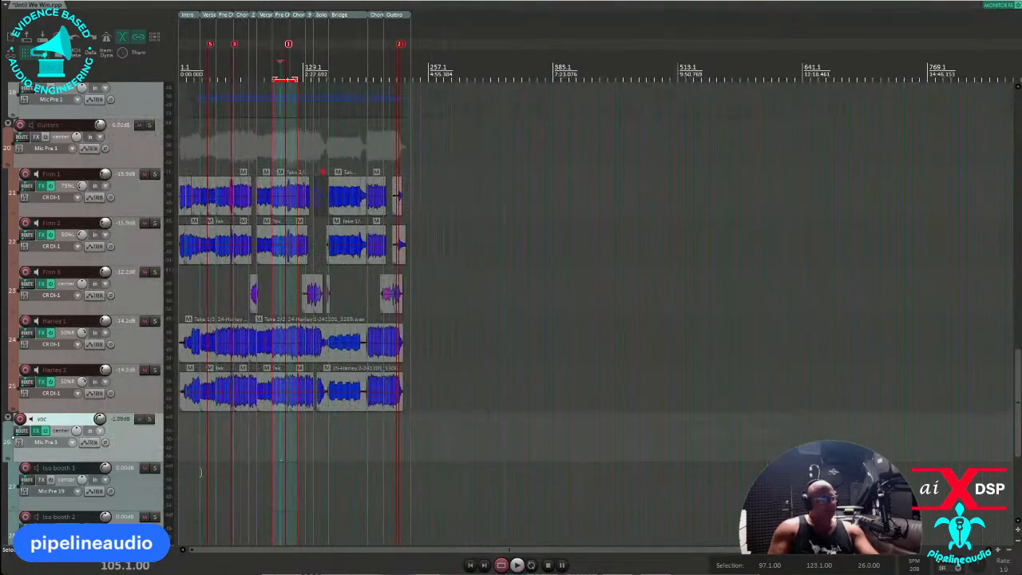
{"action": "scroll", "coordinate": [200, 472], "scroll_direction": "up", "scroll_amount": 5}
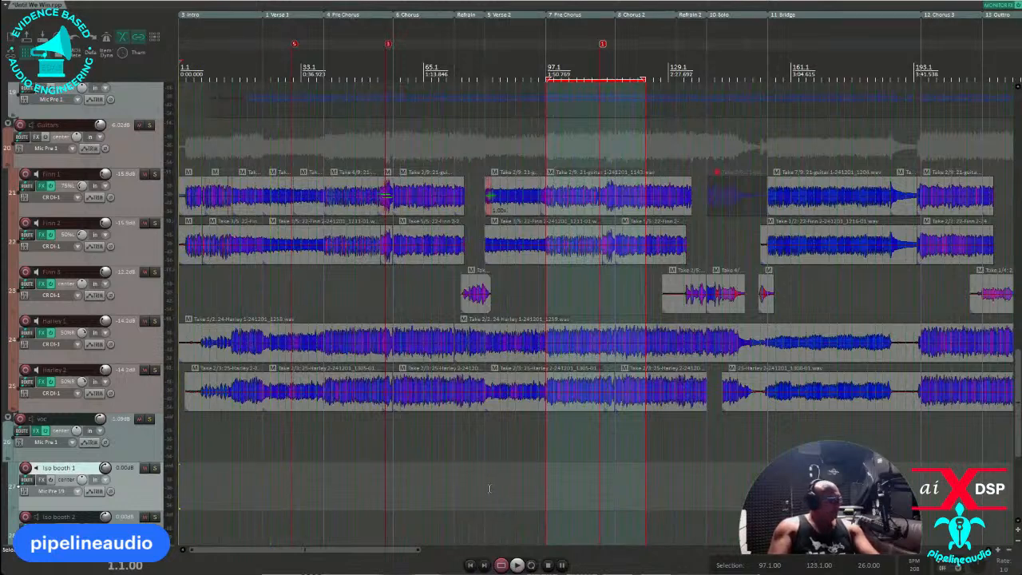
{"action": "scroll", "coordinate": [489, 489], "scroll_direction": "up", "scroll_amount": 5}
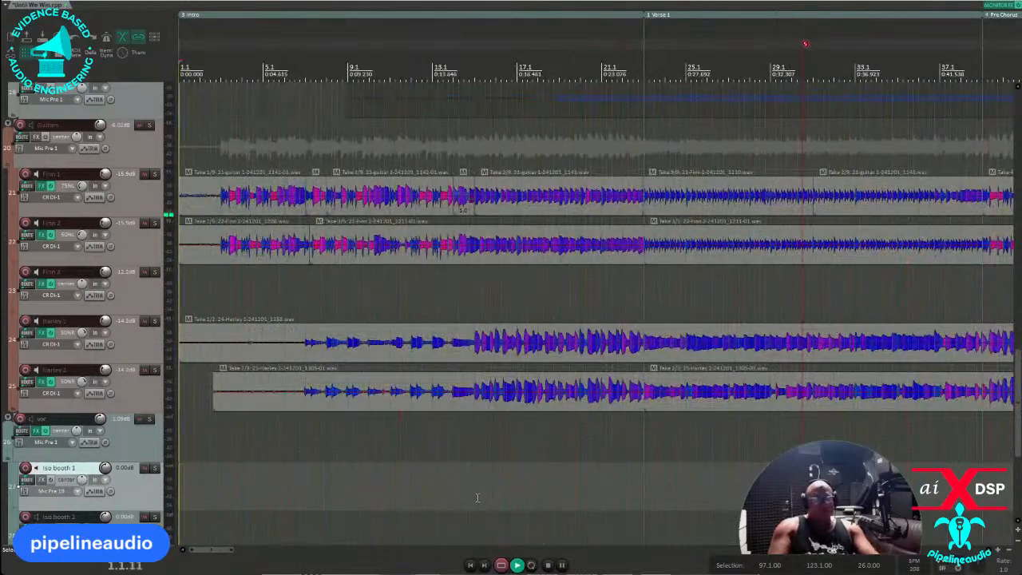
{"action": "key", "text": "space"}
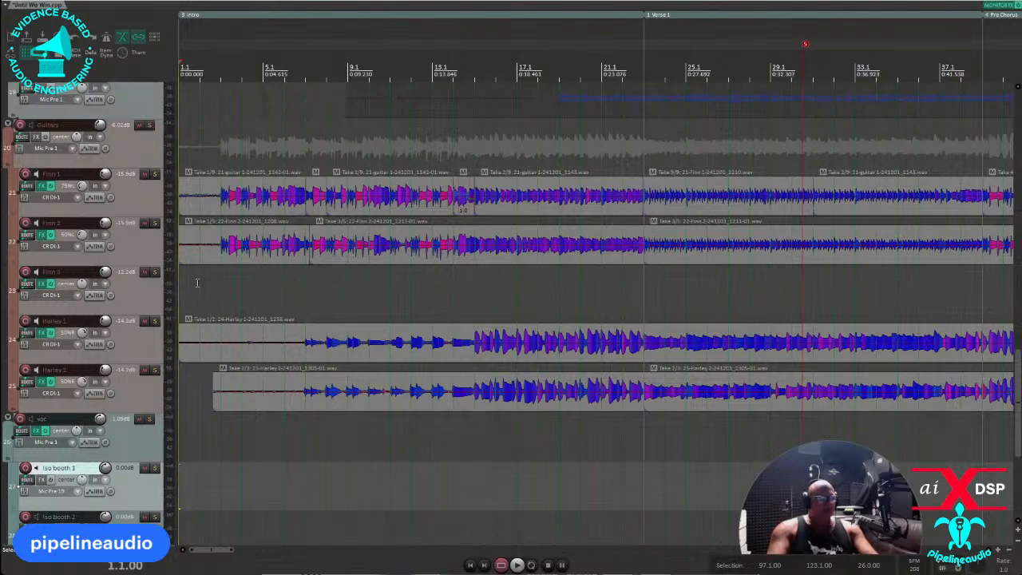
Step: Set the time selection from 2.1.00 to 237.1.00 to cover the whole song, and save the project
{"action": "left_click_drag", "start_coordinate": [198, 288], "coordinate": [500, 274]}
{"action": "scroll", "coordinate": [670, 279], "scroll_direction": "down", "scroll_amount": 6}
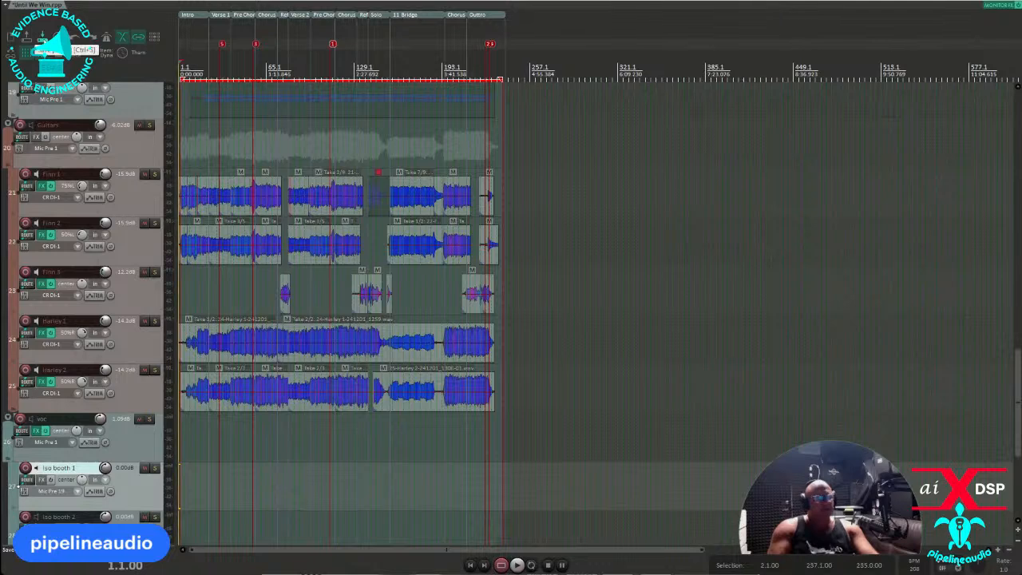
{"action": "left_click", "coordinate": [73, 37]}
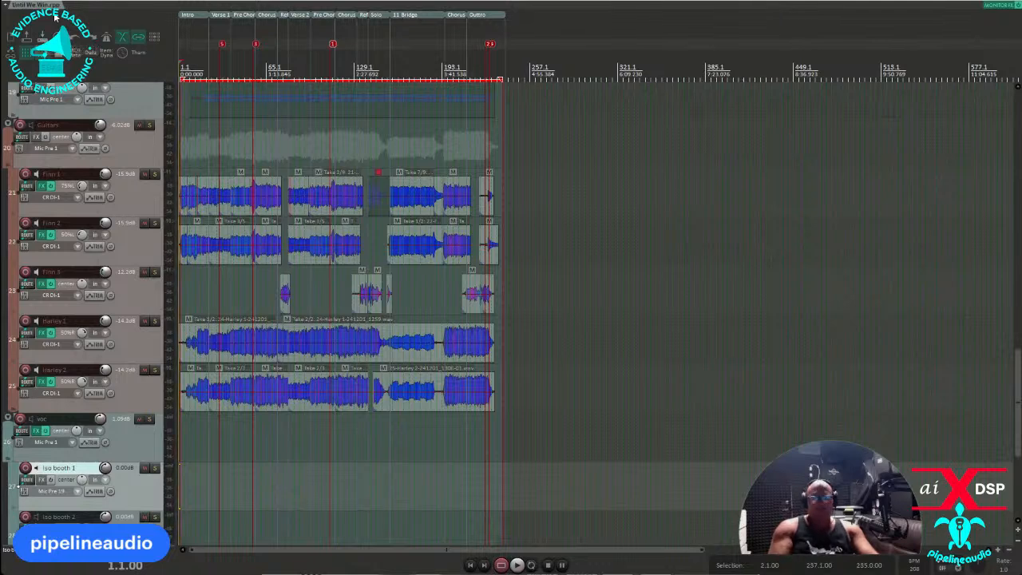